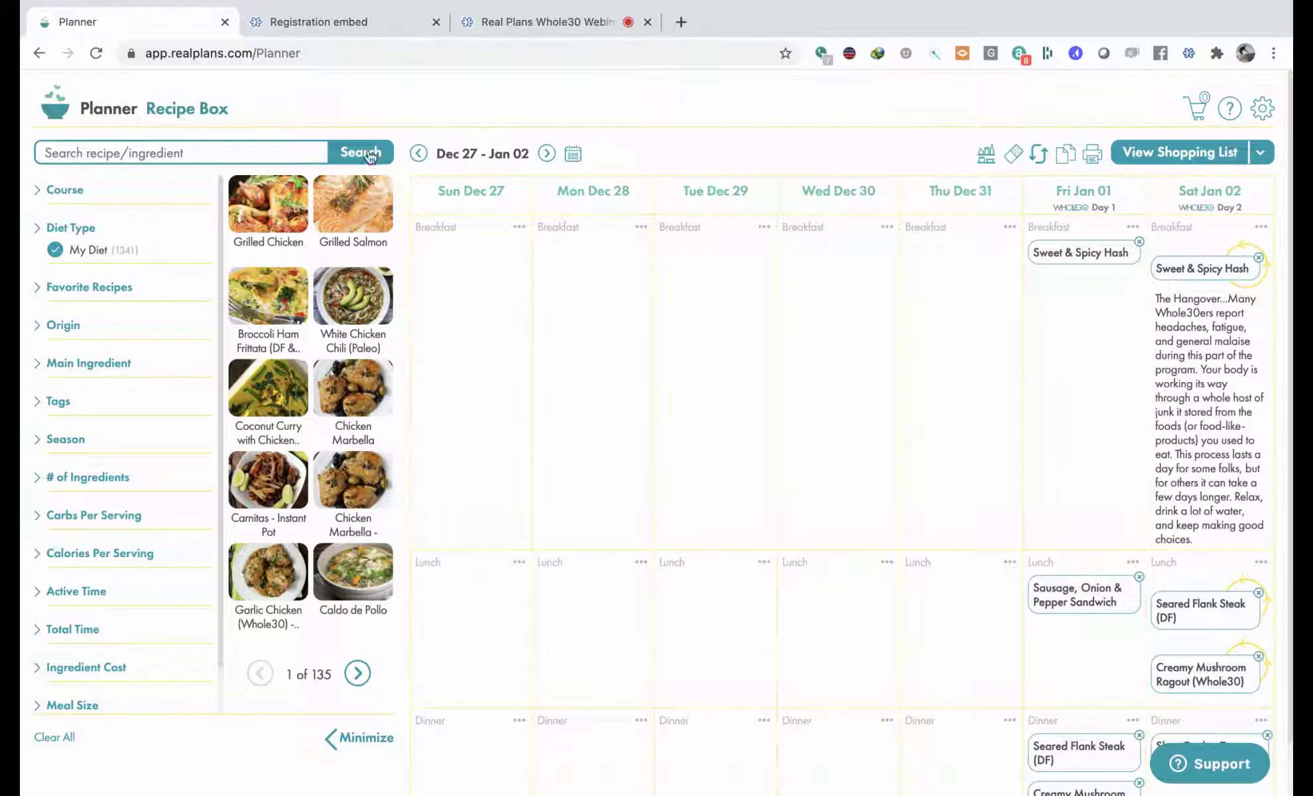
Step: Look through the meal plans for Dec 20 - Dec 26 and Jan 03 - Jan 09, returning to Dec 27 - Jan 02
{"action": "left_click", "coordinate": [420, 154]}
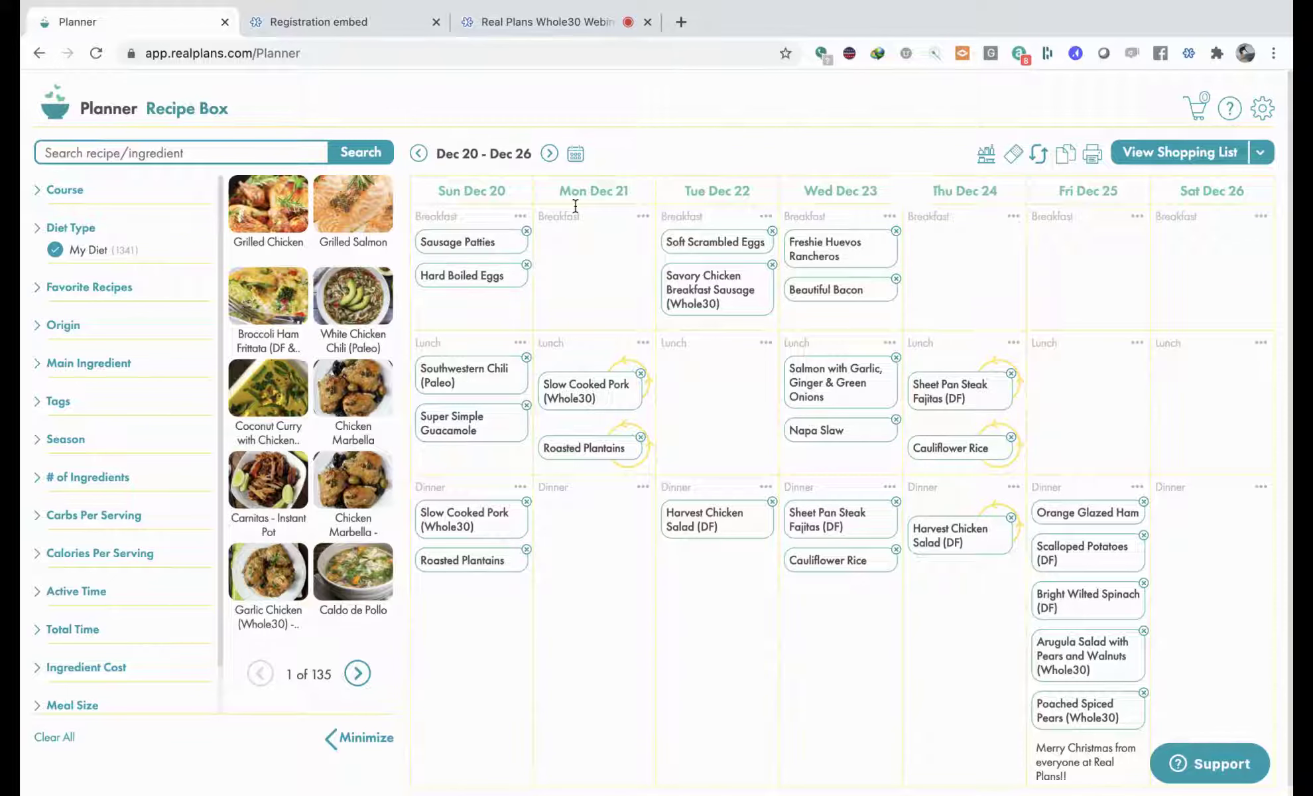
{"action": "left_click", "coordinate": [550, 155]}
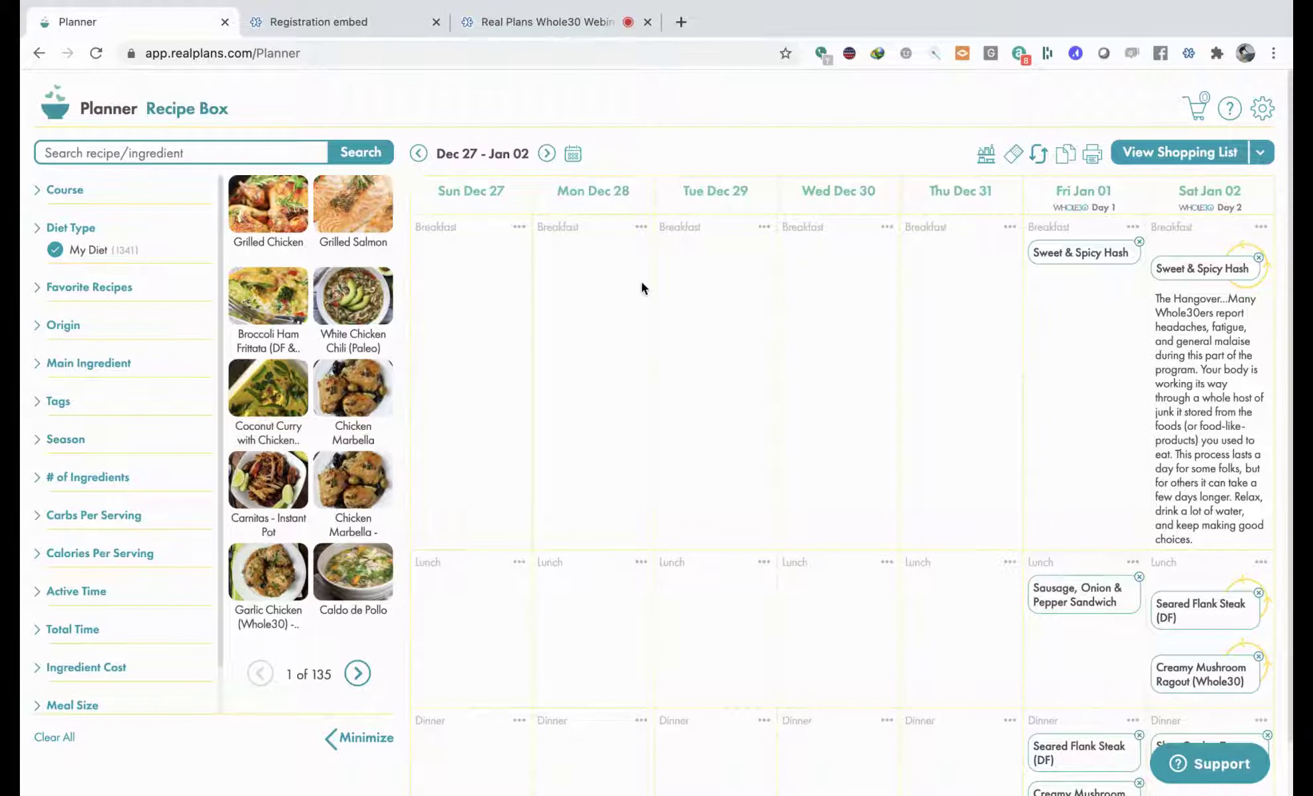
{"action": "left_click", "coordinate": [548, 154]}
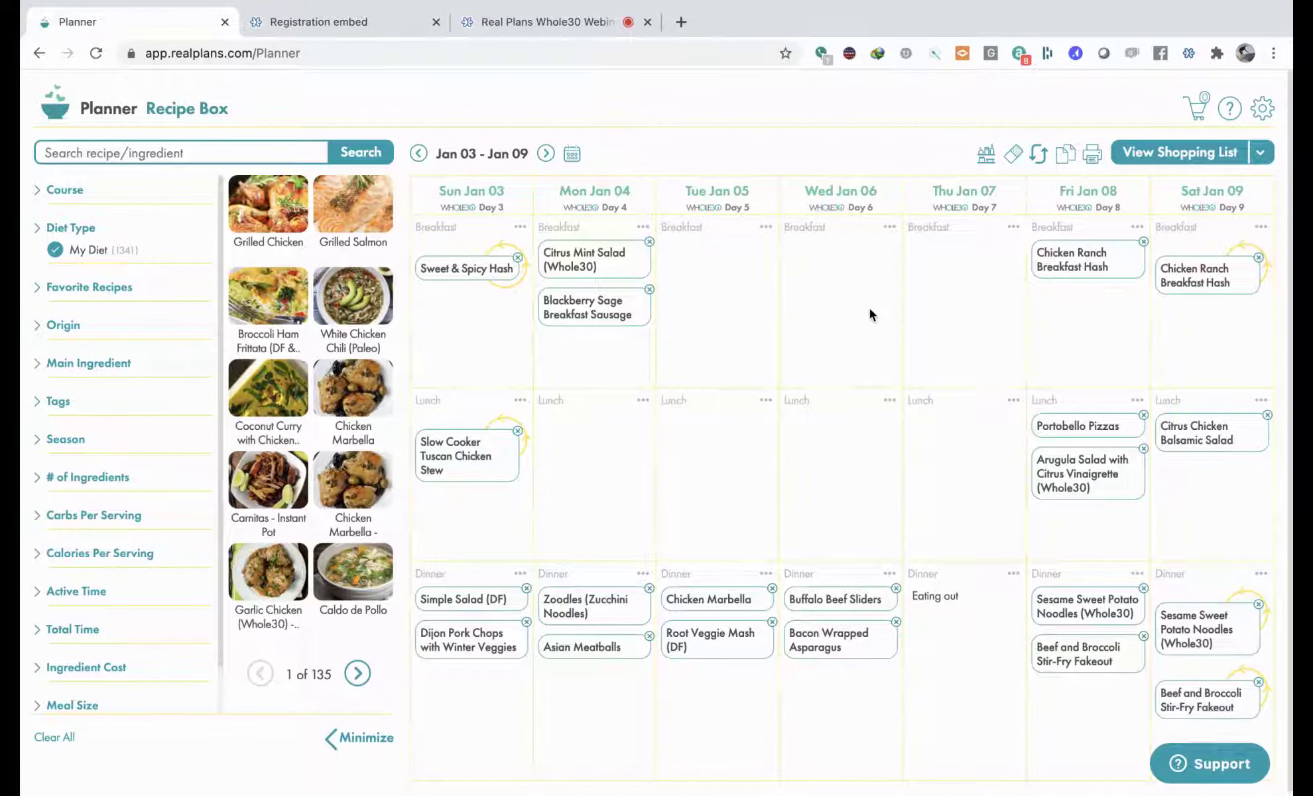
{"action": "left_click", "coordinate": [419, 154]}
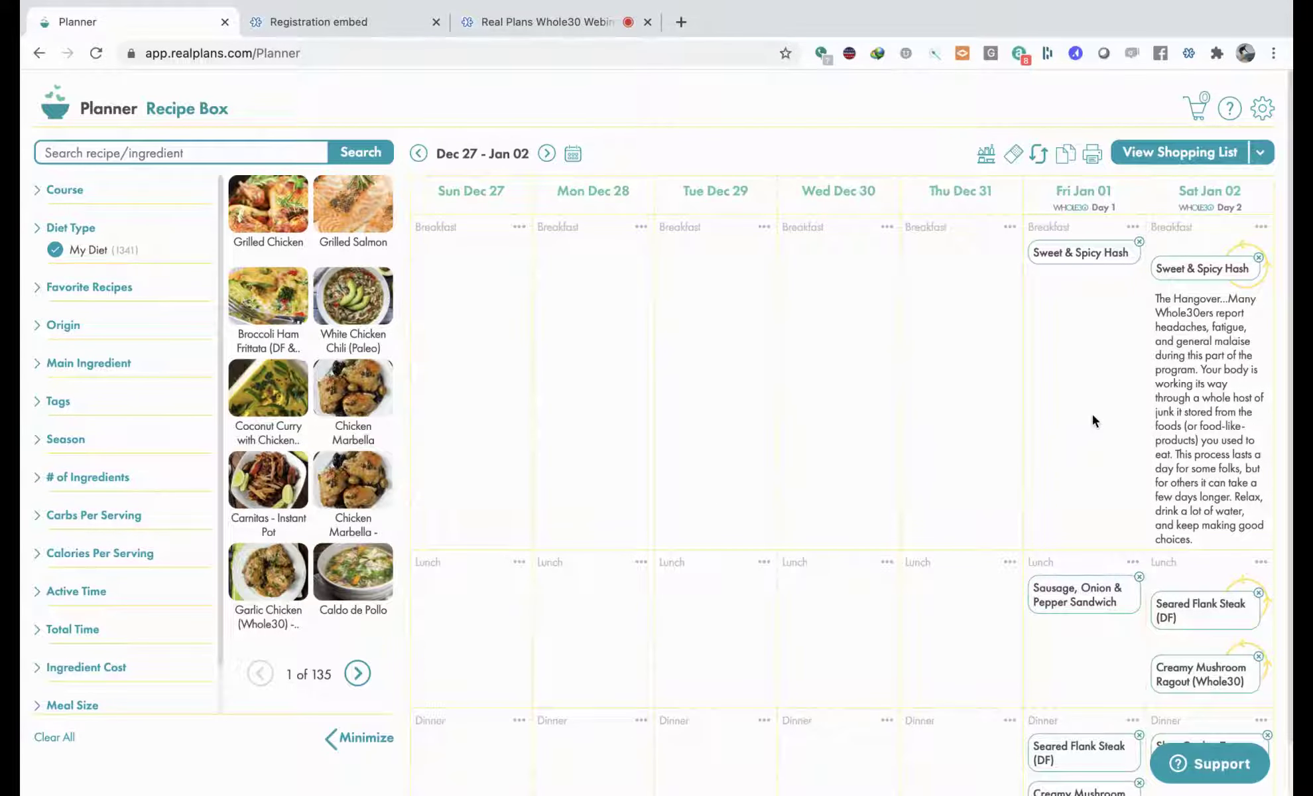
Step: Collapse the recipe search area and view the Sweet & Spicy Hash recipe planned for Friday Jan 01 breakfast
{"action": "left_click", "coordinate": [362, 740]}
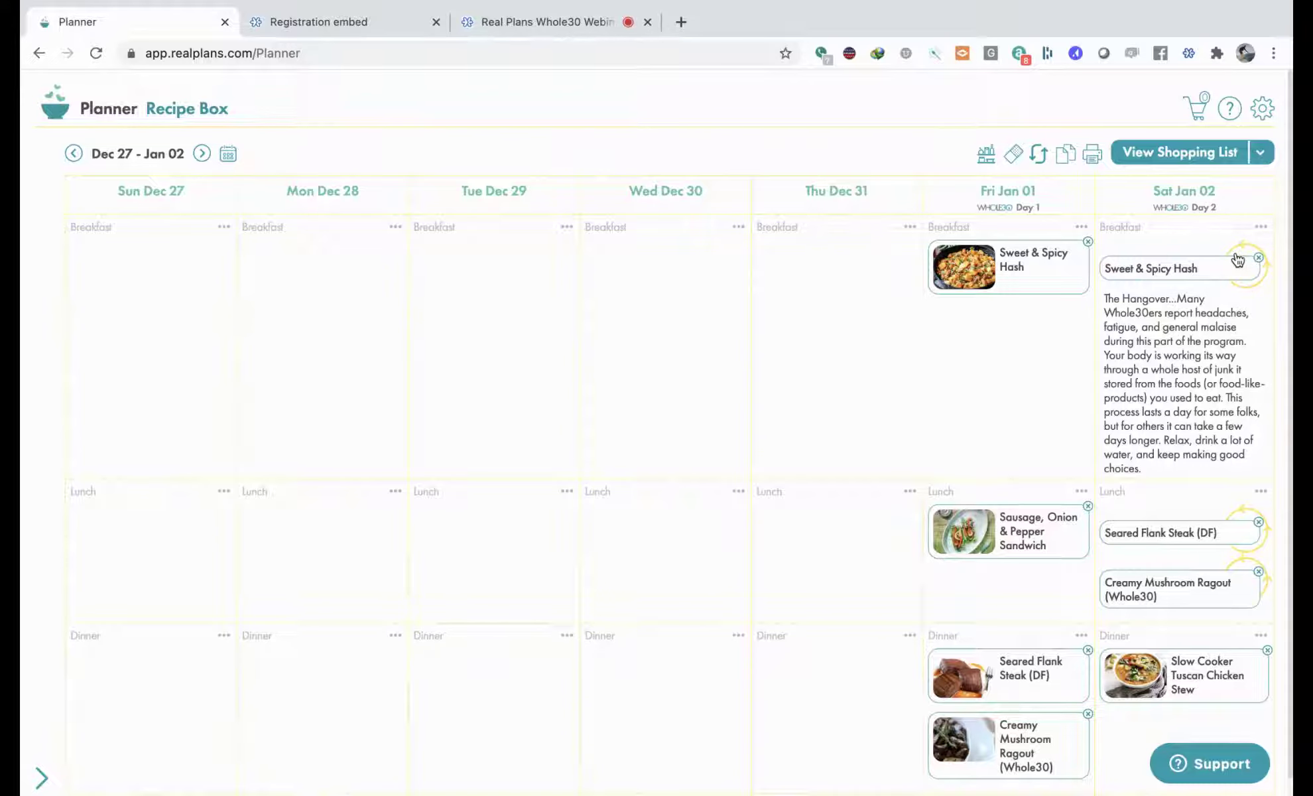
{"action": "left_click", "coordinate": [1023, 284]}
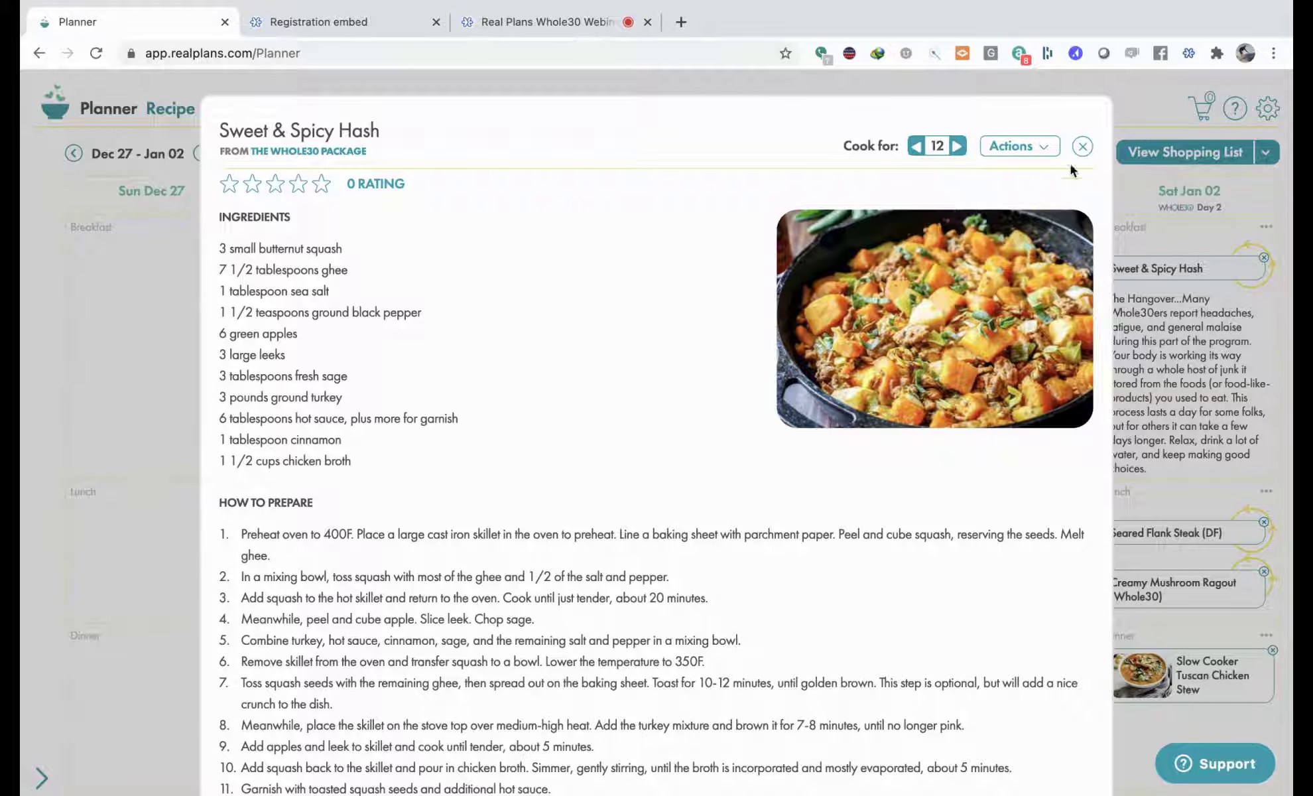
{"action": "left_click", "coordinate": [1084, 146]}
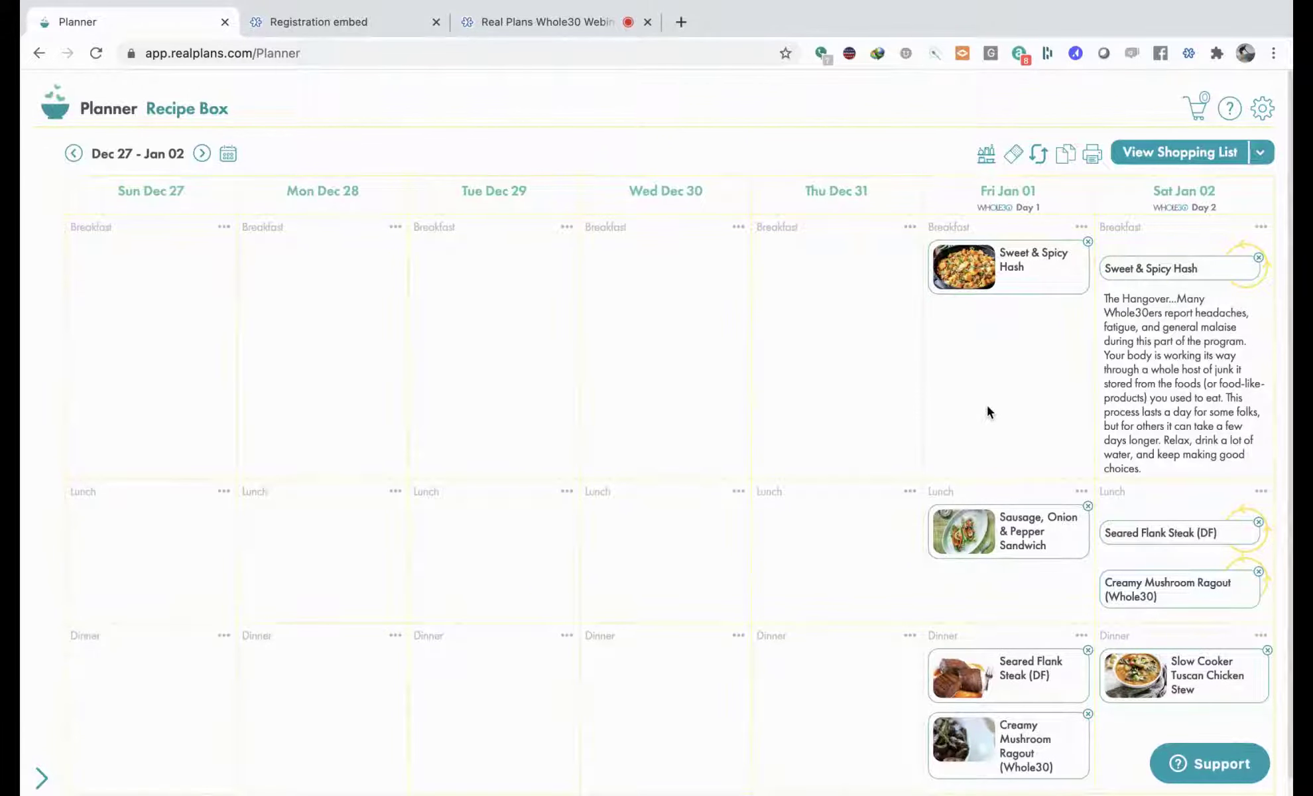
{"action": "scroll", "coordinate": [988, 411], "scroll_direction": "down", "scroll_amount": 1}
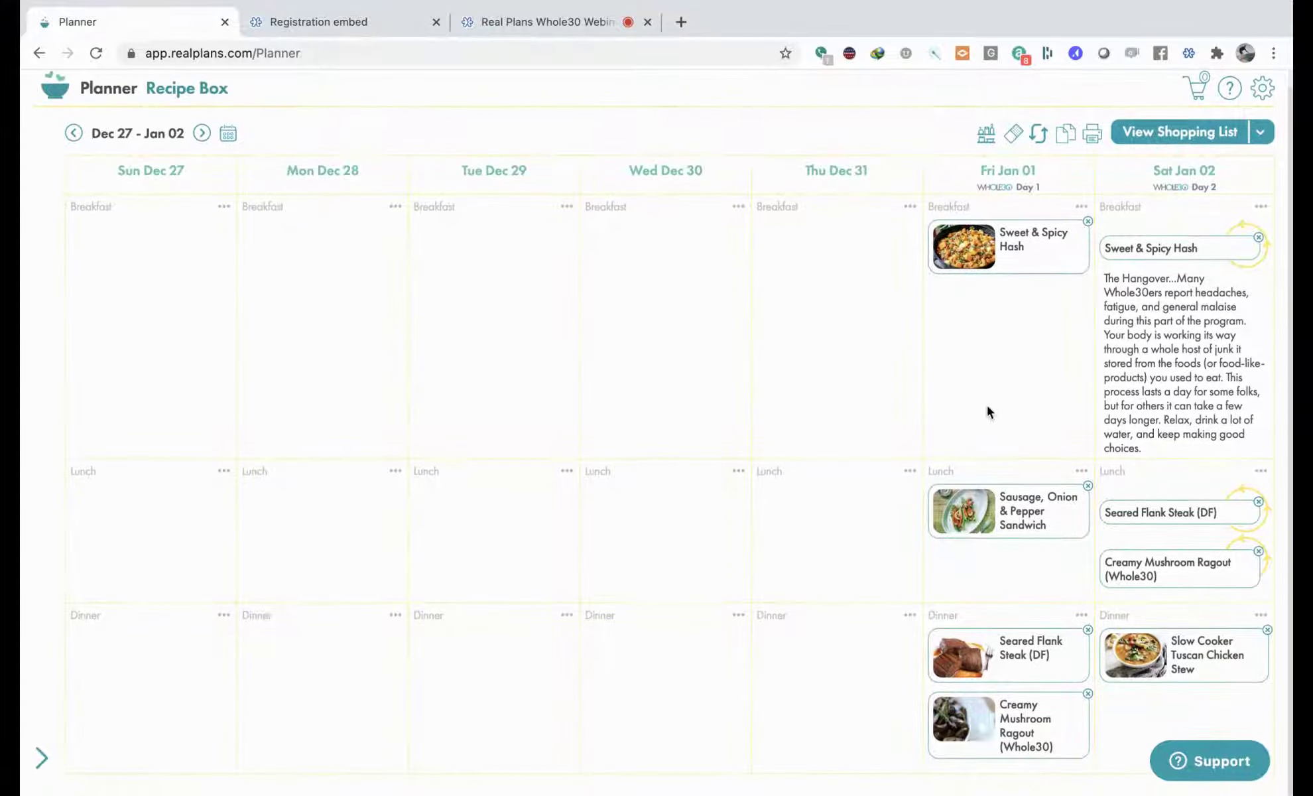
{"action": "scroll", "coordinate": [987, 411], "scroll_direction": "up", "scroll_amount": 1}
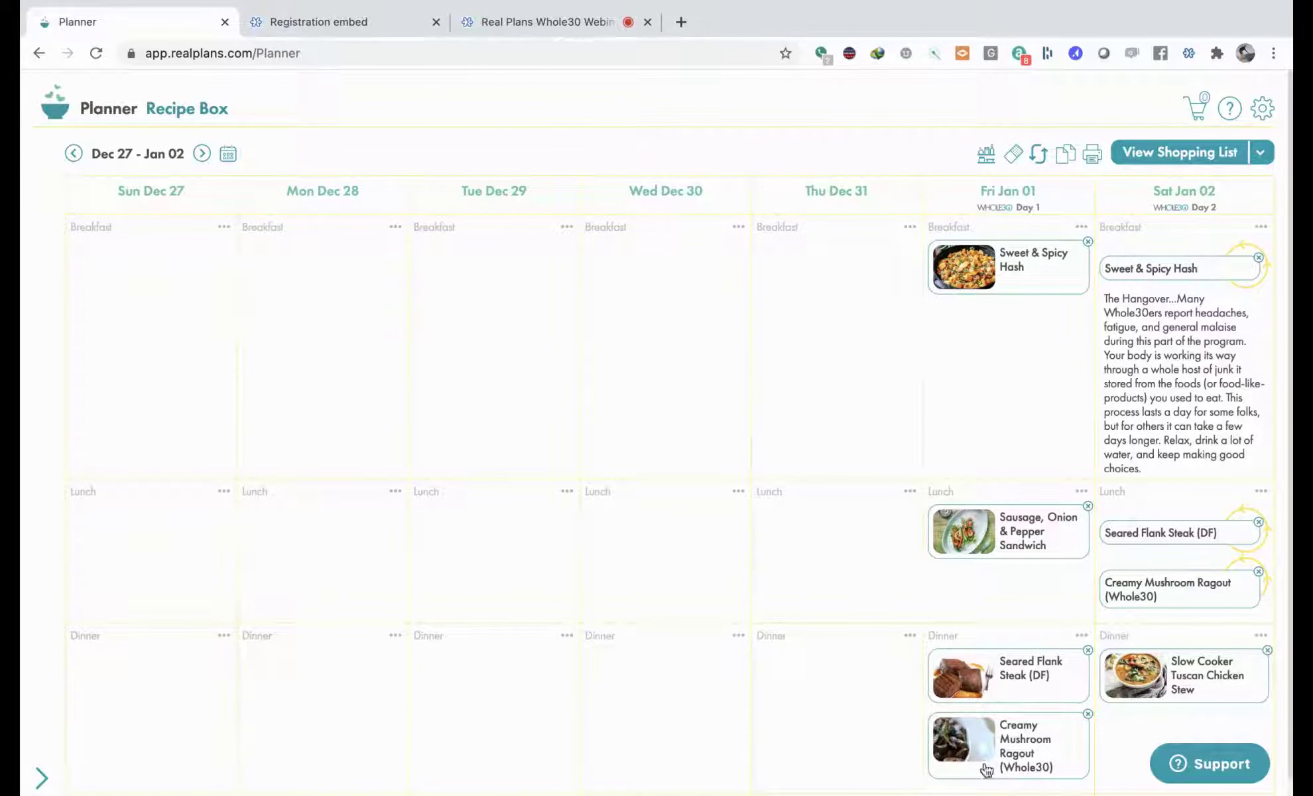
Step: Show the shopping list for the Dec 27 - Jan 02 week and review its ingredients by category
{"action": "left_click", "coordinate": [1185, 155]}
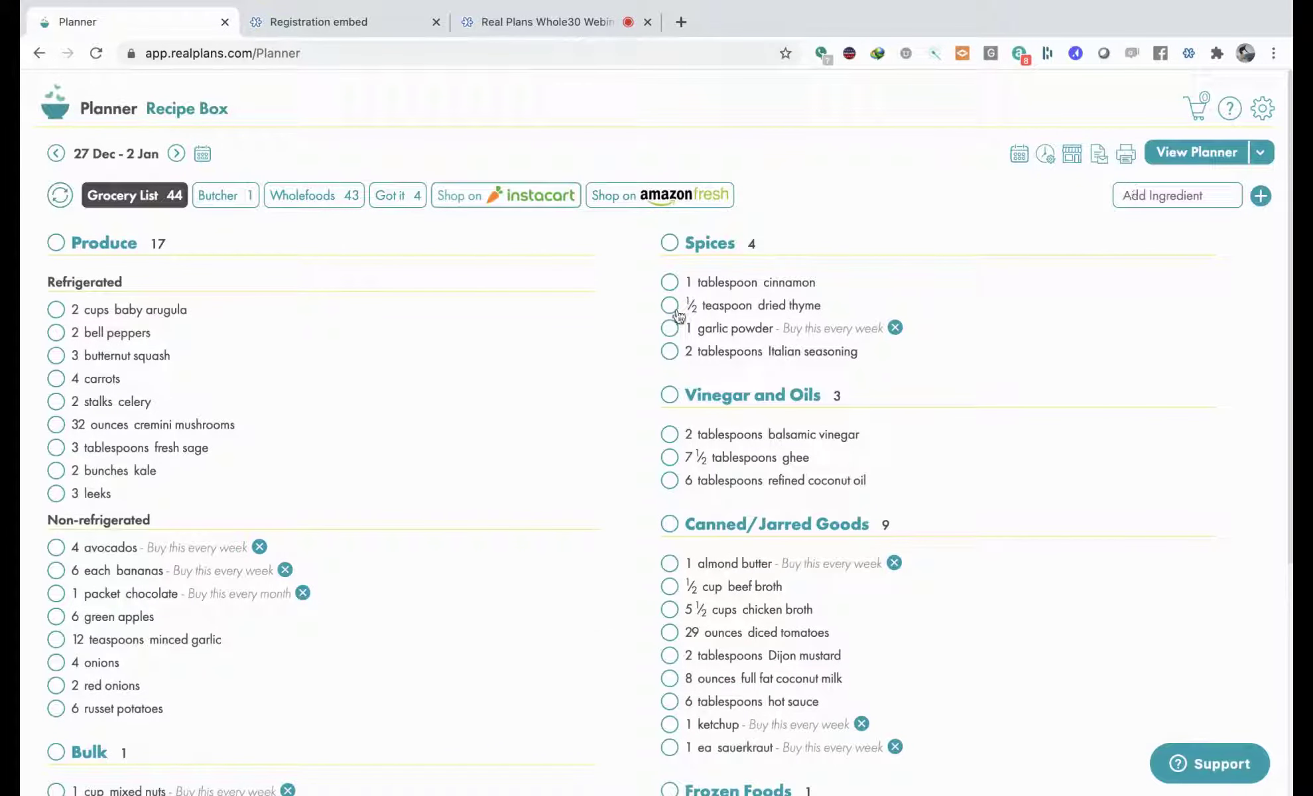
{"action": "scroll", "coordinate": [542, 425], "scroll_direction": "down", "scroll_amount": 3}
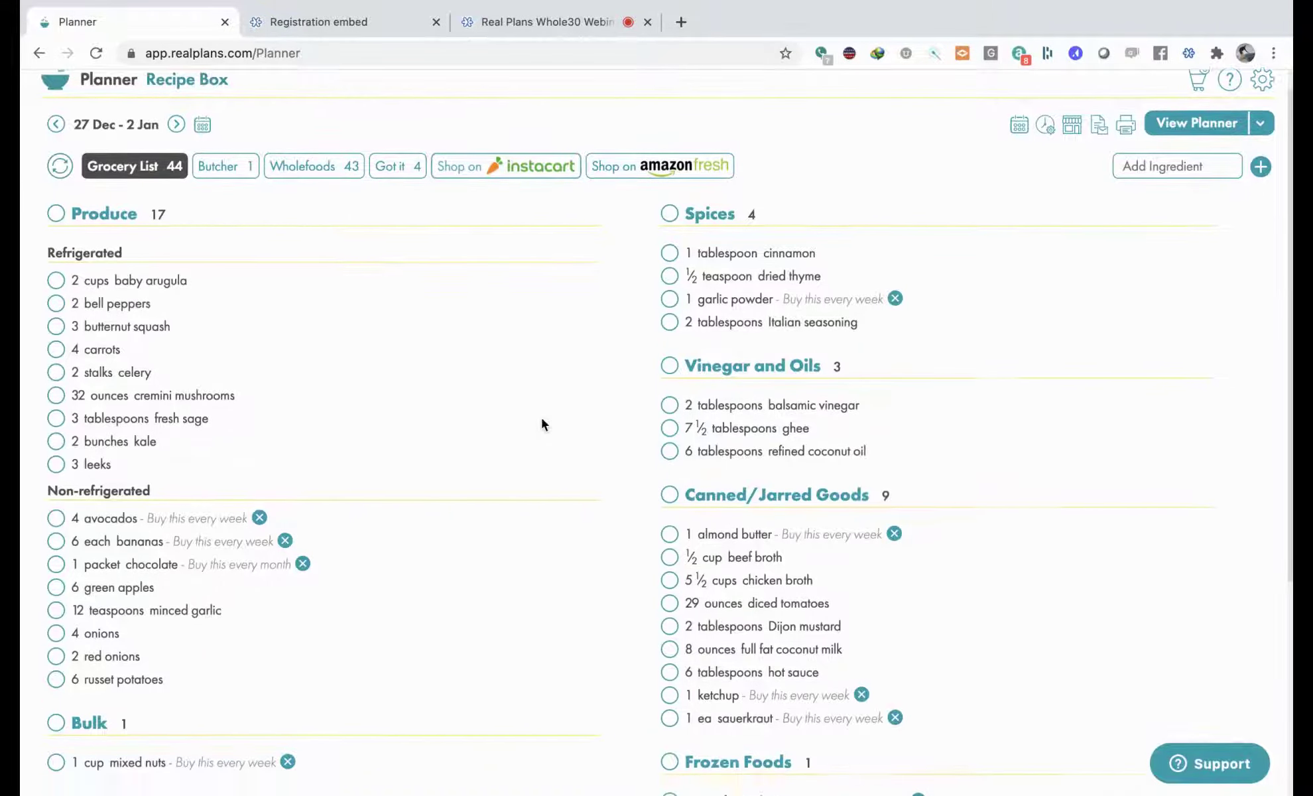
{"action": "scroll", "coordinate": [542, 425], "scroll_direction": "down", "scroll_amount": 2}
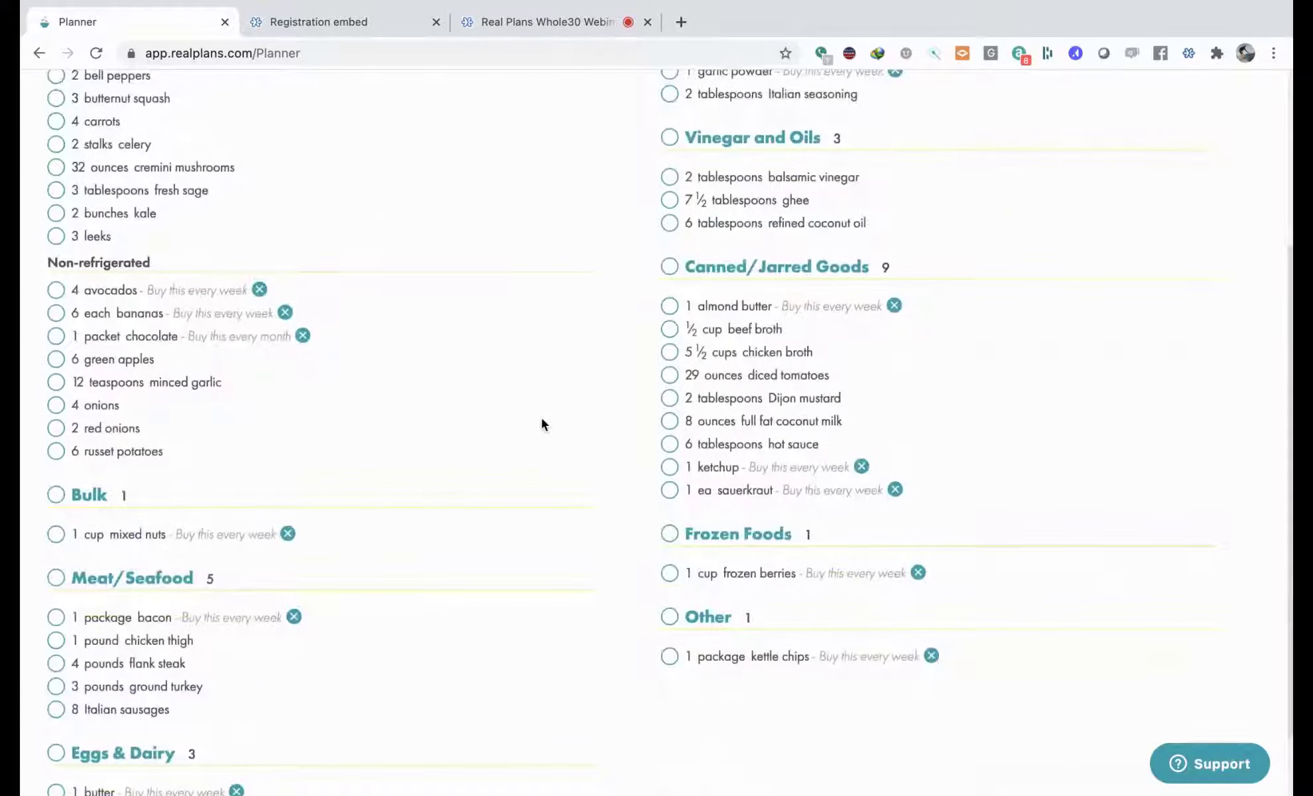
{"action": "scroll", "coordinate": [542, 425], "scroll_direction": "down", "scroll_amount": 2}
{"action": "scroll", "coordinate": [542, 425], "scroll_direction": "up", "scroll_amount": 3}
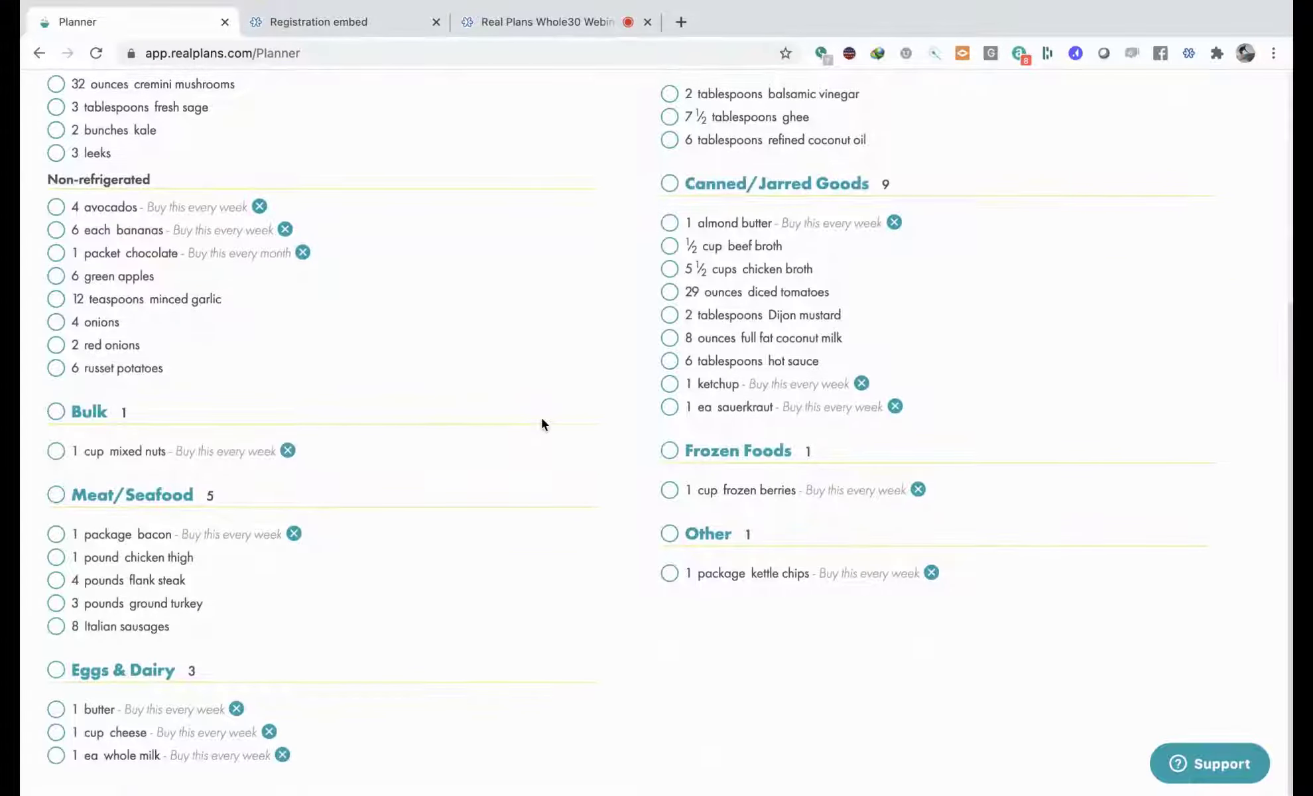
{"action": "scroll", "coordinate": [542, 425], "scroll_direction": "up", "scroll_amount": 3}
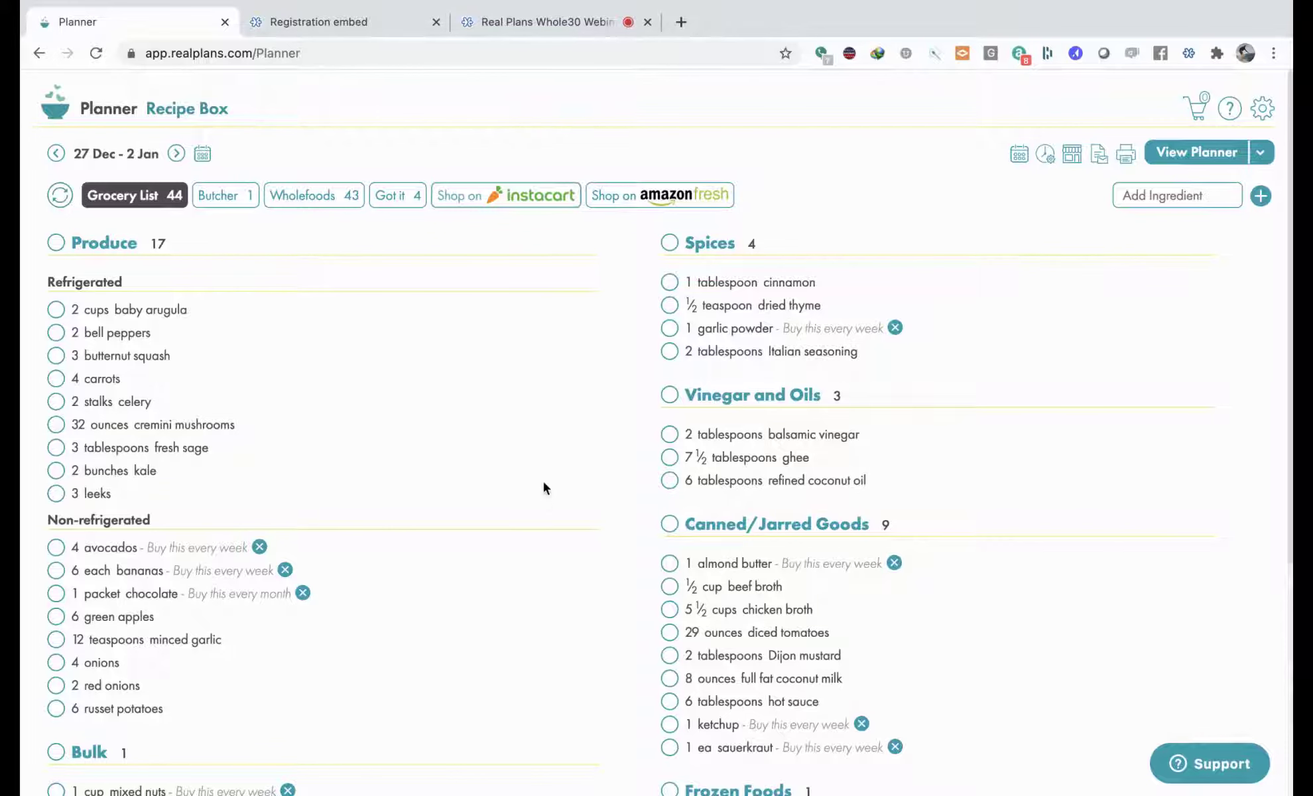
{"action": "scroll", "coordinate": [544, 498], "scroll_direction": "down", "scroll_amount": 1}
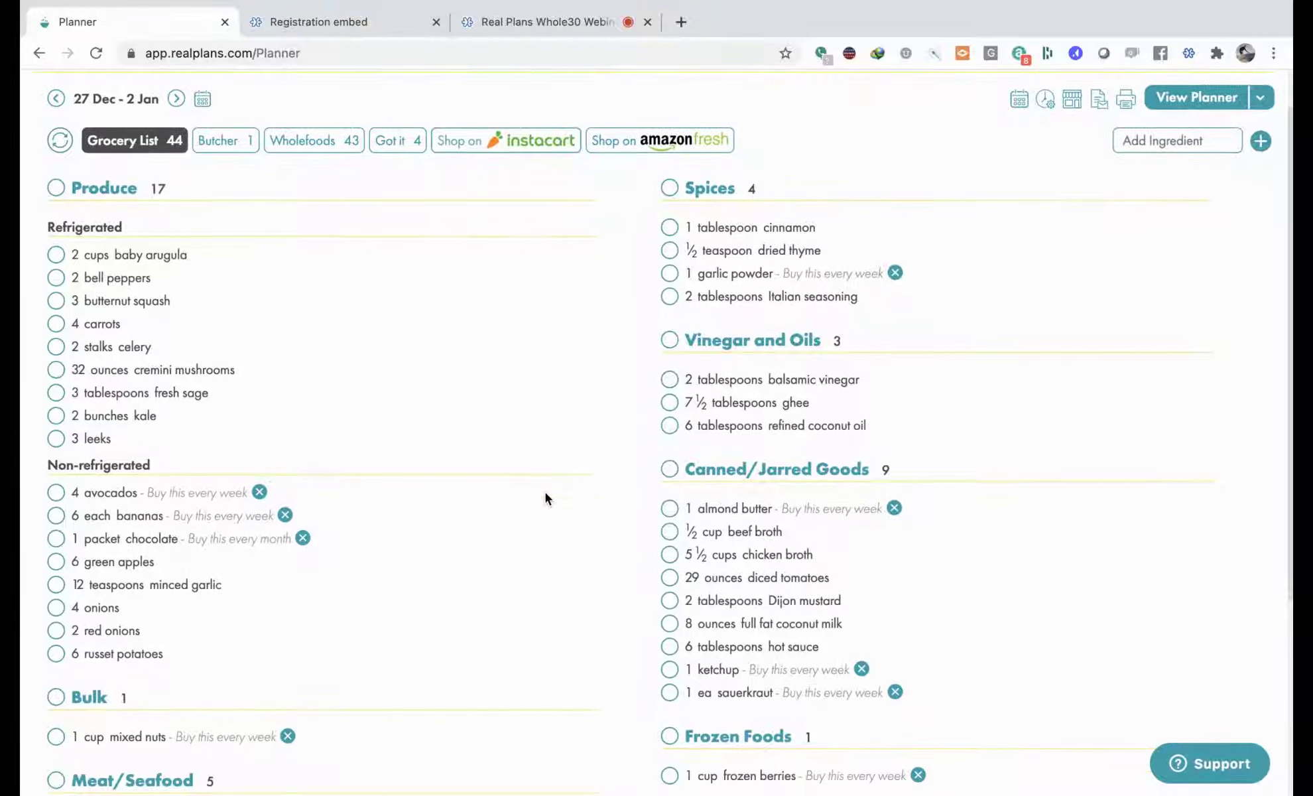
{"action": "scroll", "coordinate": [545, 499], "scroll_direction": "down", "scroll_amount": 1}
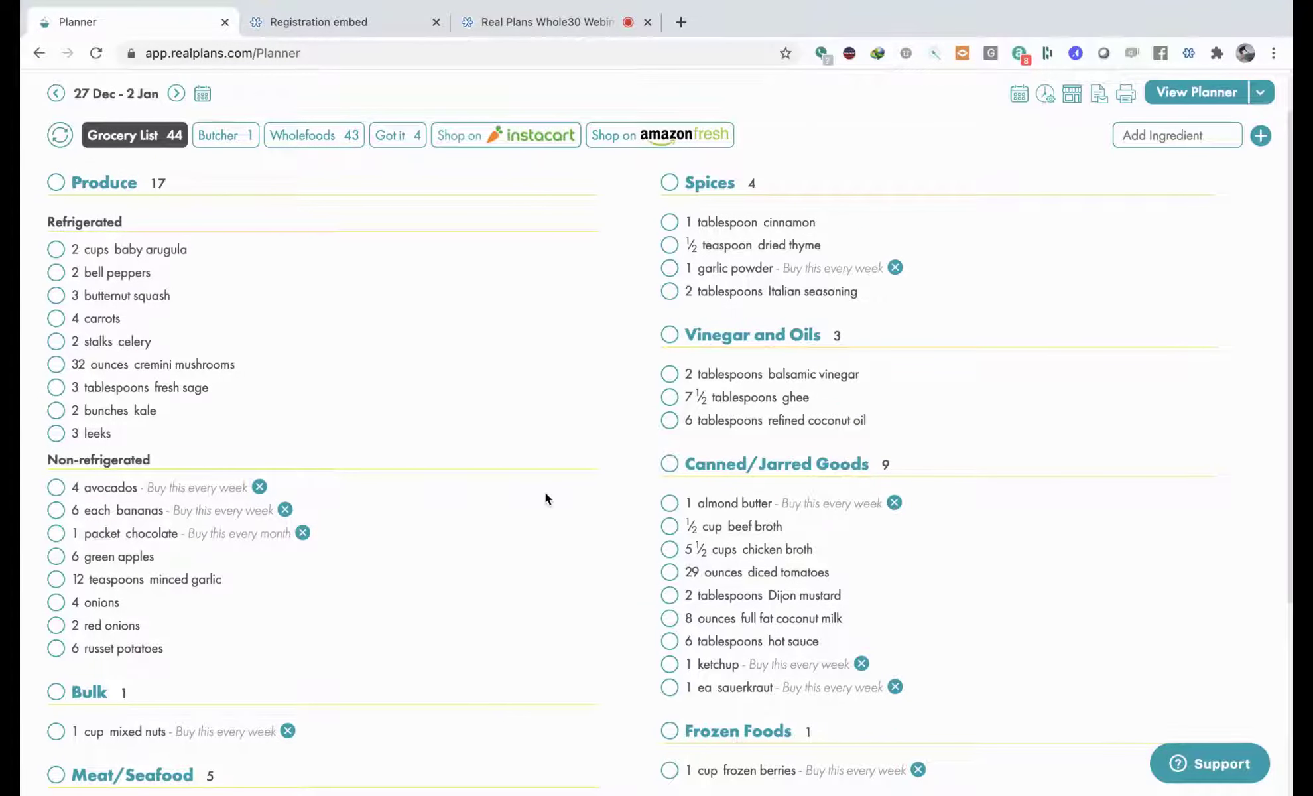
{"action": "scroll", "coordinate": [545, 499], "scroll_direction": "up", "scroll_amount": 1}
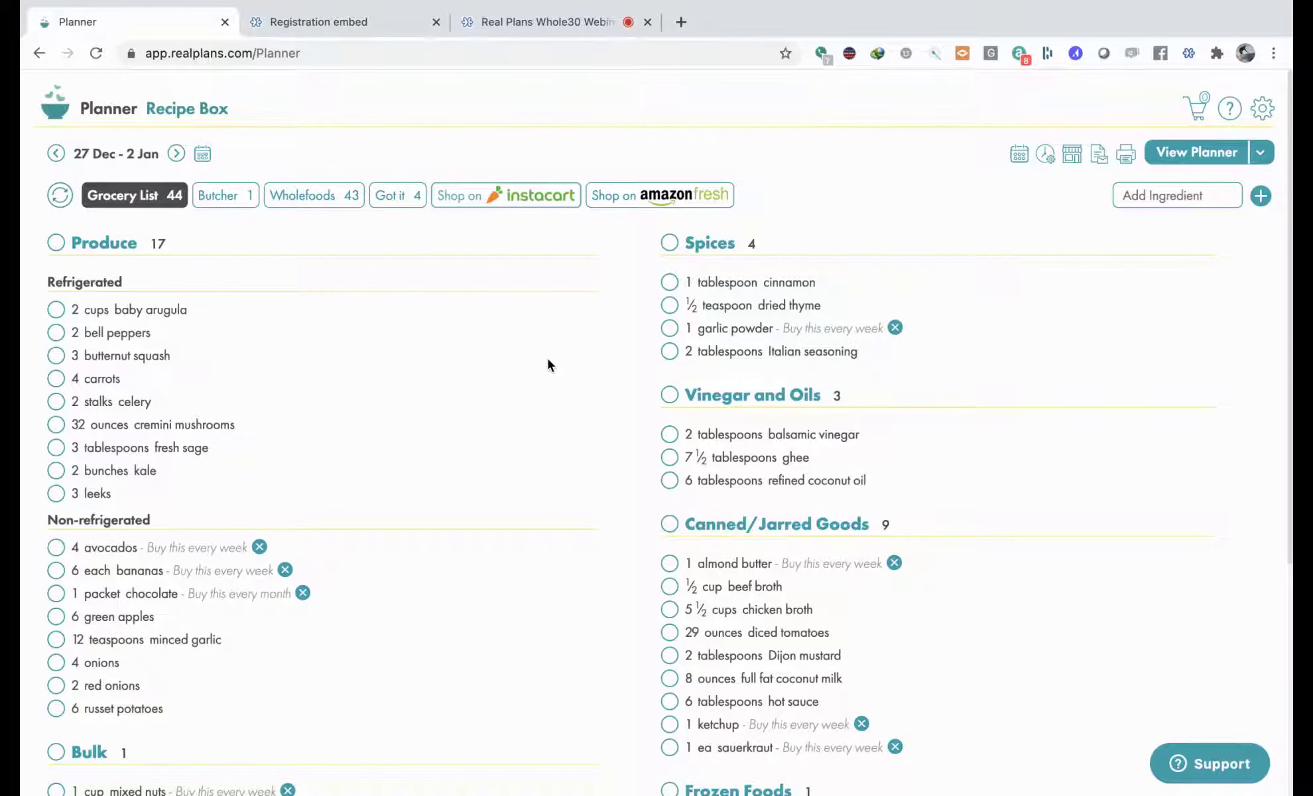
Step: Check off the dried thyme under Spices on the grocery list
{"action": "mouse_move", "coordinate": [800, 318]}
{"action": "left_click", "coordinate": [670, 306]}
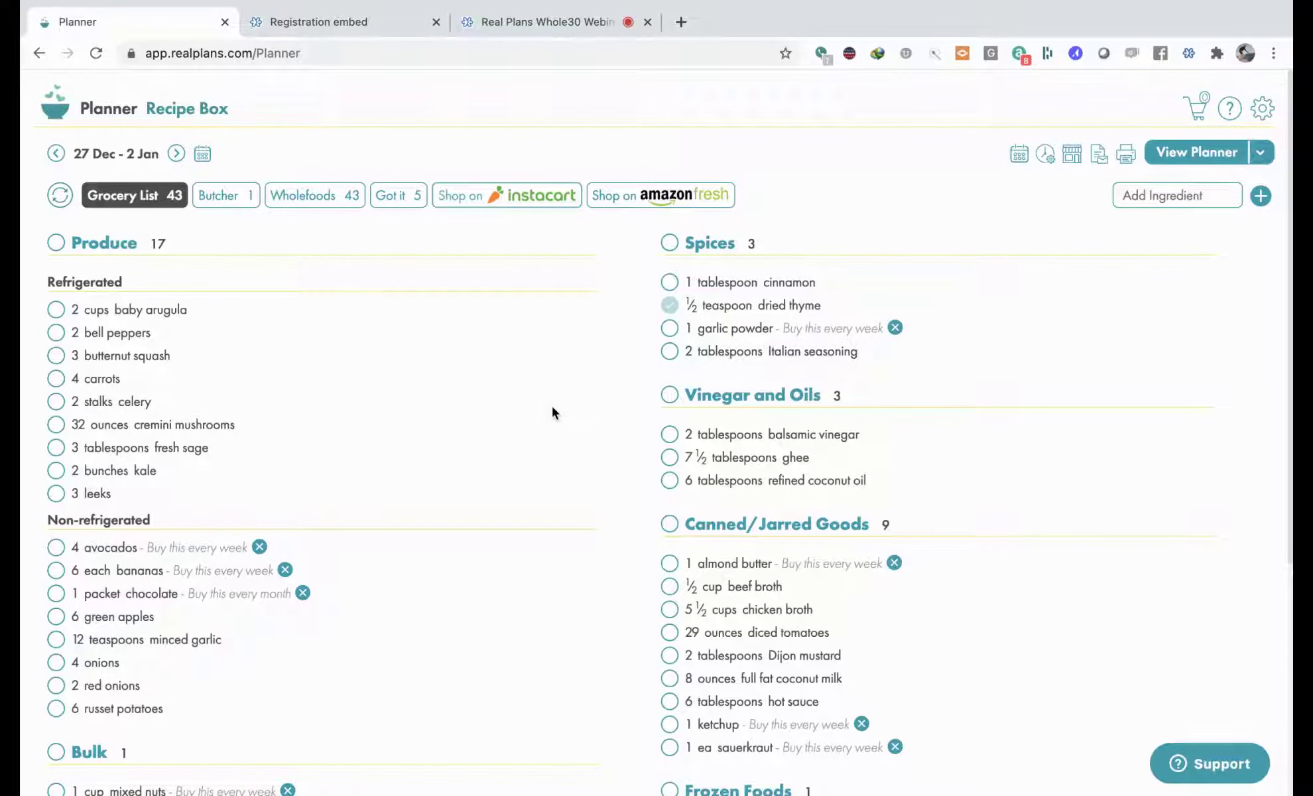
{"action": "left_click", "coordinate": [1158, 197]}
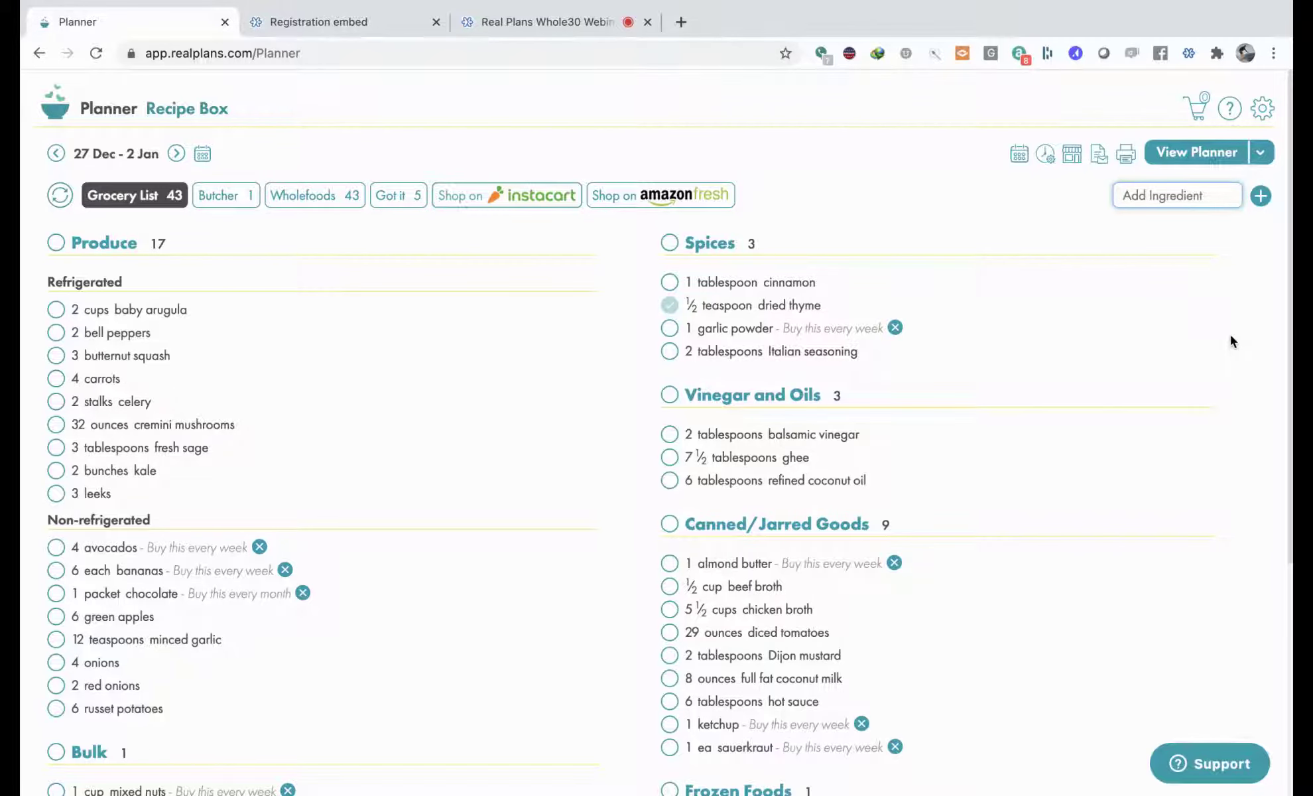
{"action": "type", "text": "almond butter"}
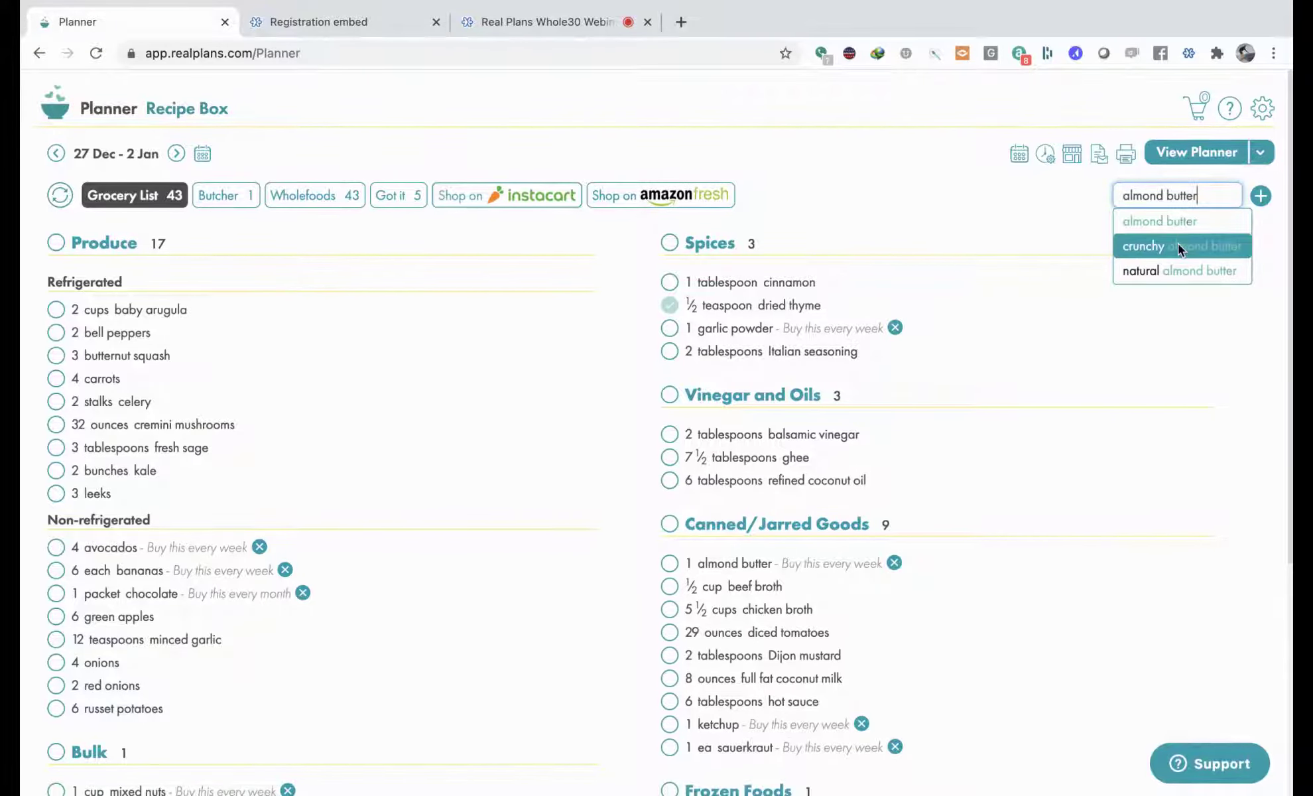
{"action": "left_click", "coordinate": [1175, 225]}
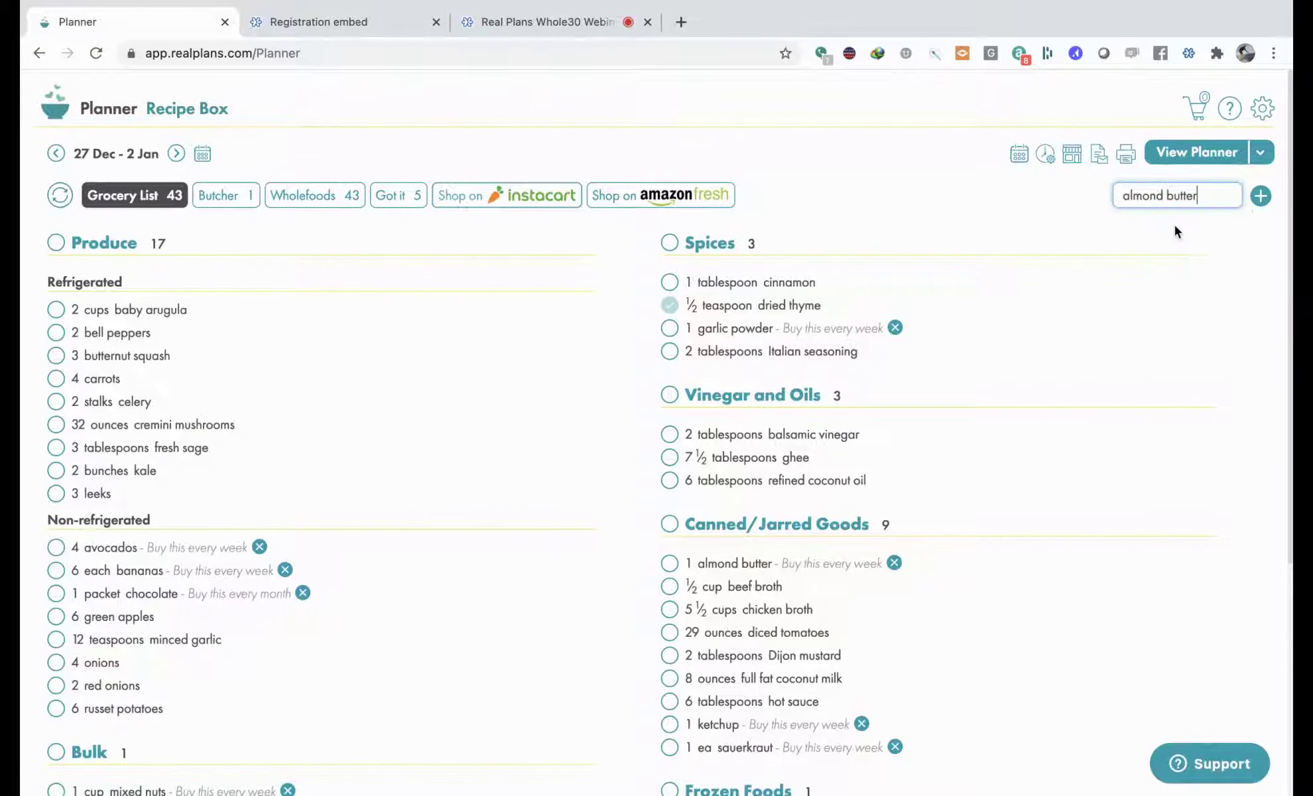
{"action": "left_click", "coordinate": [1260, 196]}
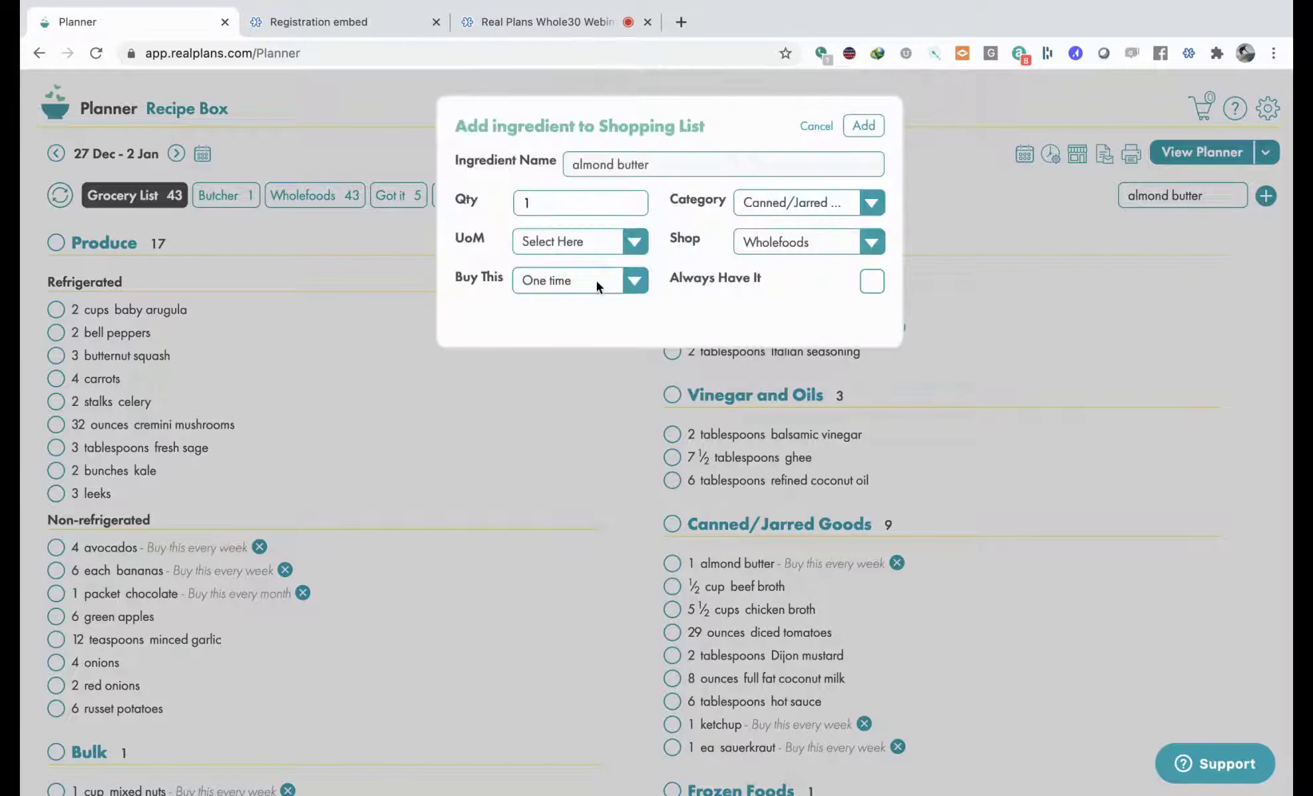
{"action": "left_click", "coordinate": [644, 280]}
{"action": "left_click", "coordinate": [546, 348]}
{"action": "left_click", "coordinate": [808, 125]}
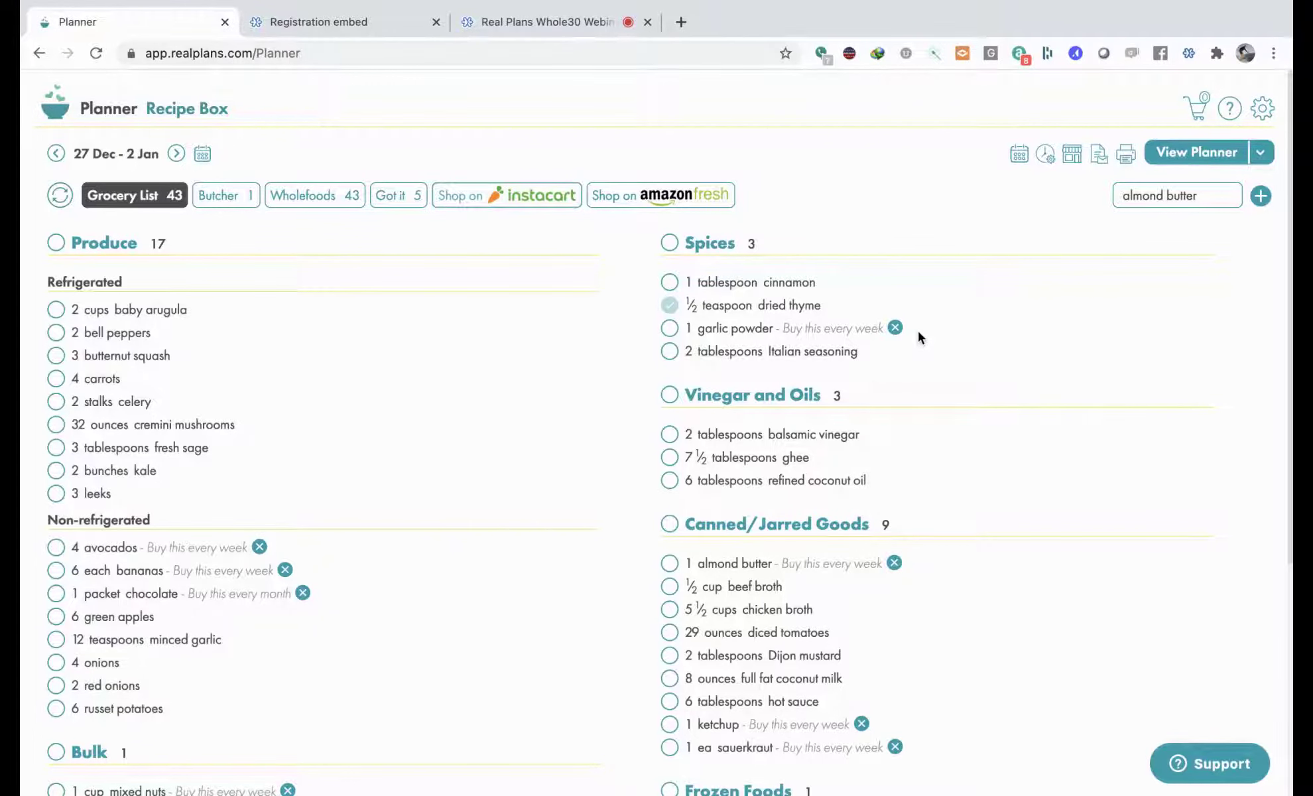
Step: Return to the meal planner with the recipe search expanded and remove Sausage, Onion & Pepper Sandwich from Friday Jan 01 lunch
{"action": "left_click", "coordinate": [1216, 159]}
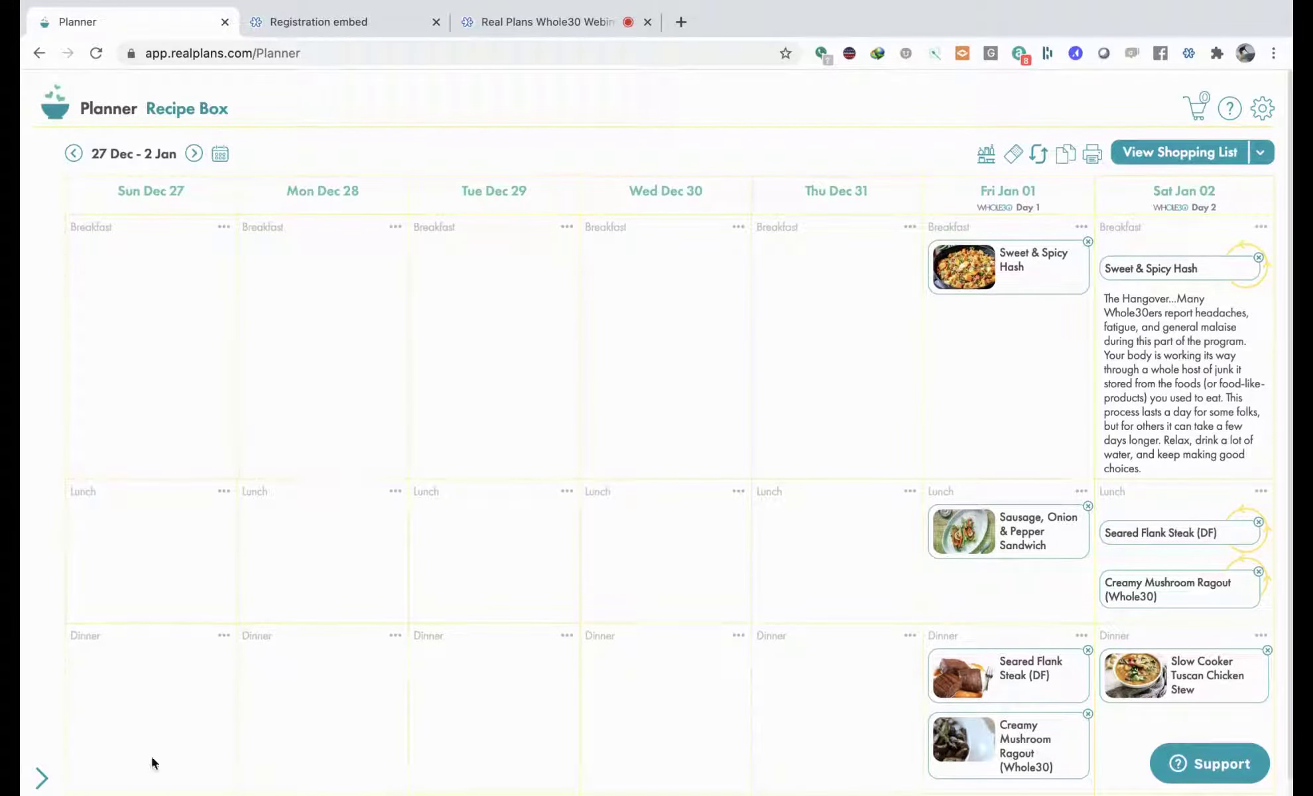
{"action": "left_click", "coordinate": [41, 780]}
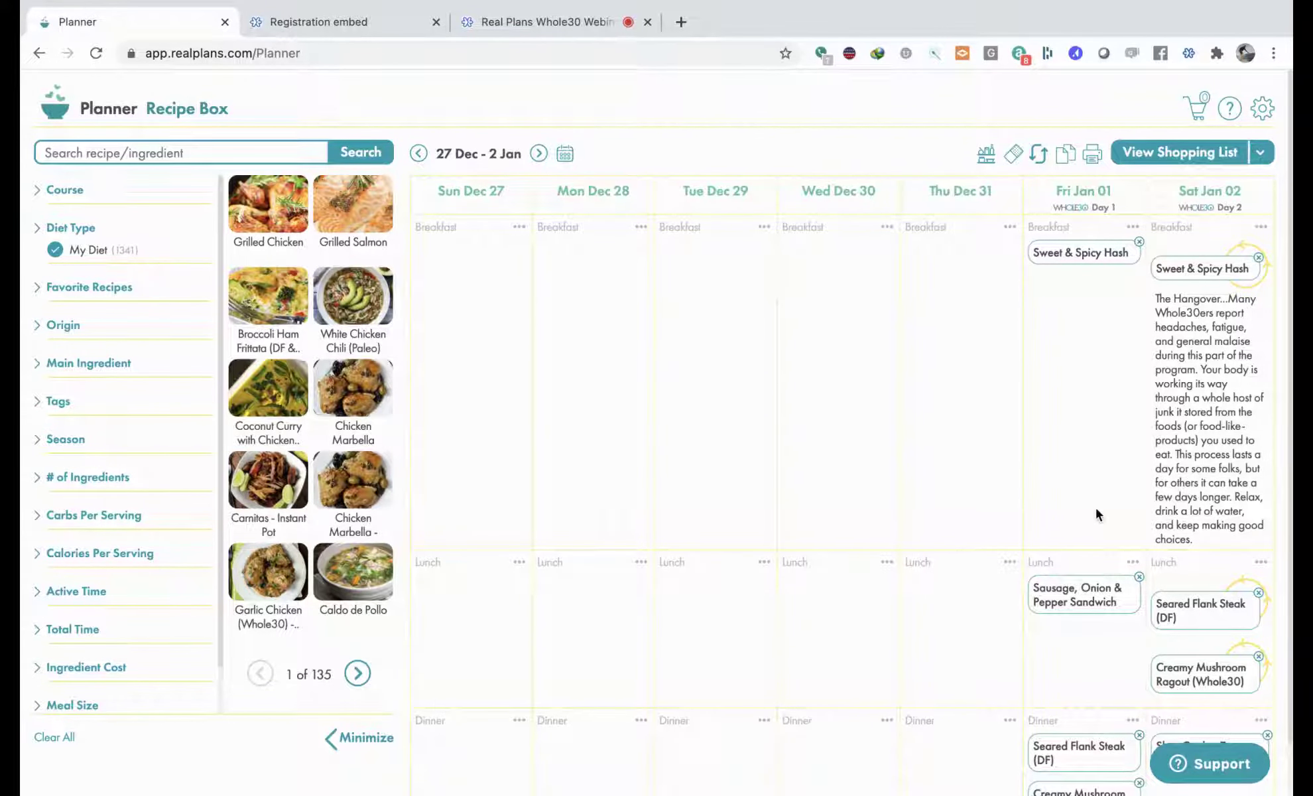
{"action": "scroll", "coordinate": [1049, 512], "scroll_direction": "down", "scroll_amount": 1}
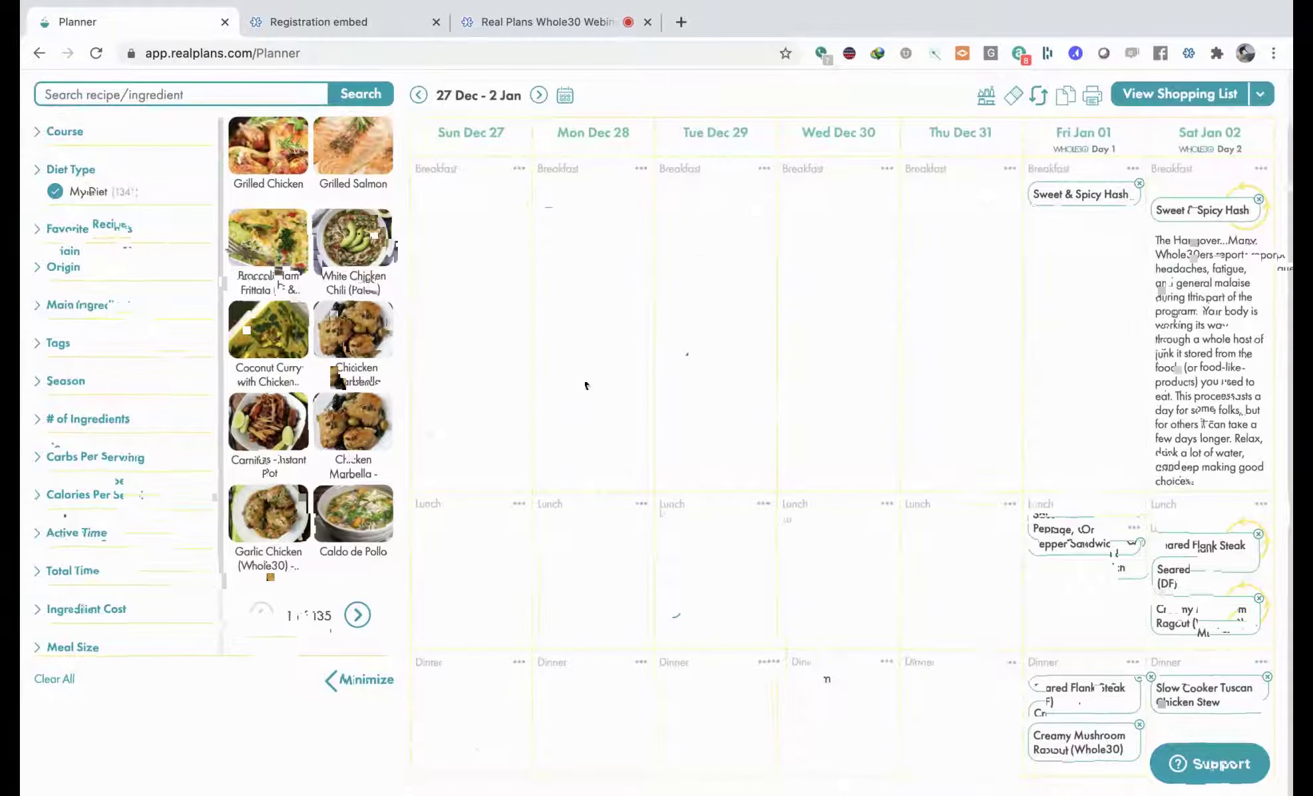
{"action": "left_click", "coordinate": [1139, 521]}
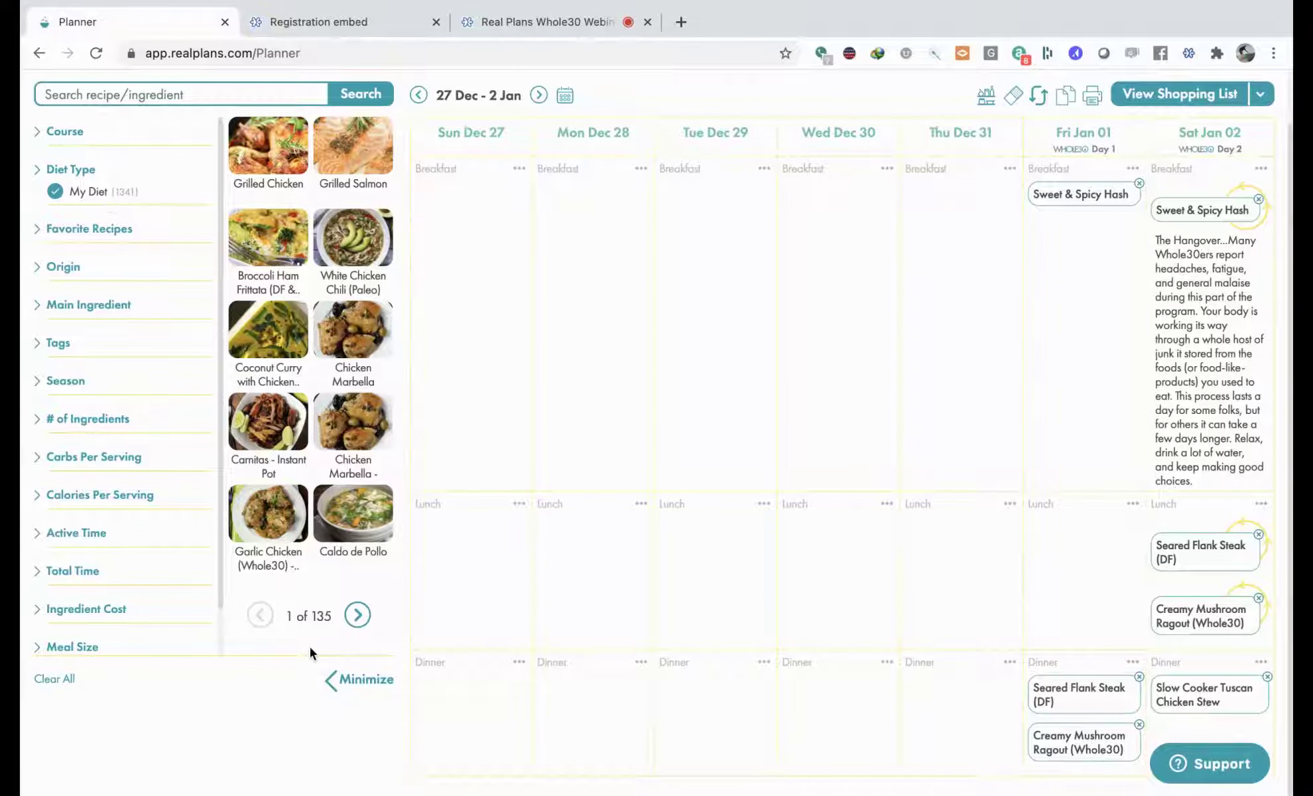
Step: Browse the recipe results and filter them to Entree/Main Course with an active time of <= 15 mins
{"action": "left_click", "coordinate": [359, 616]}
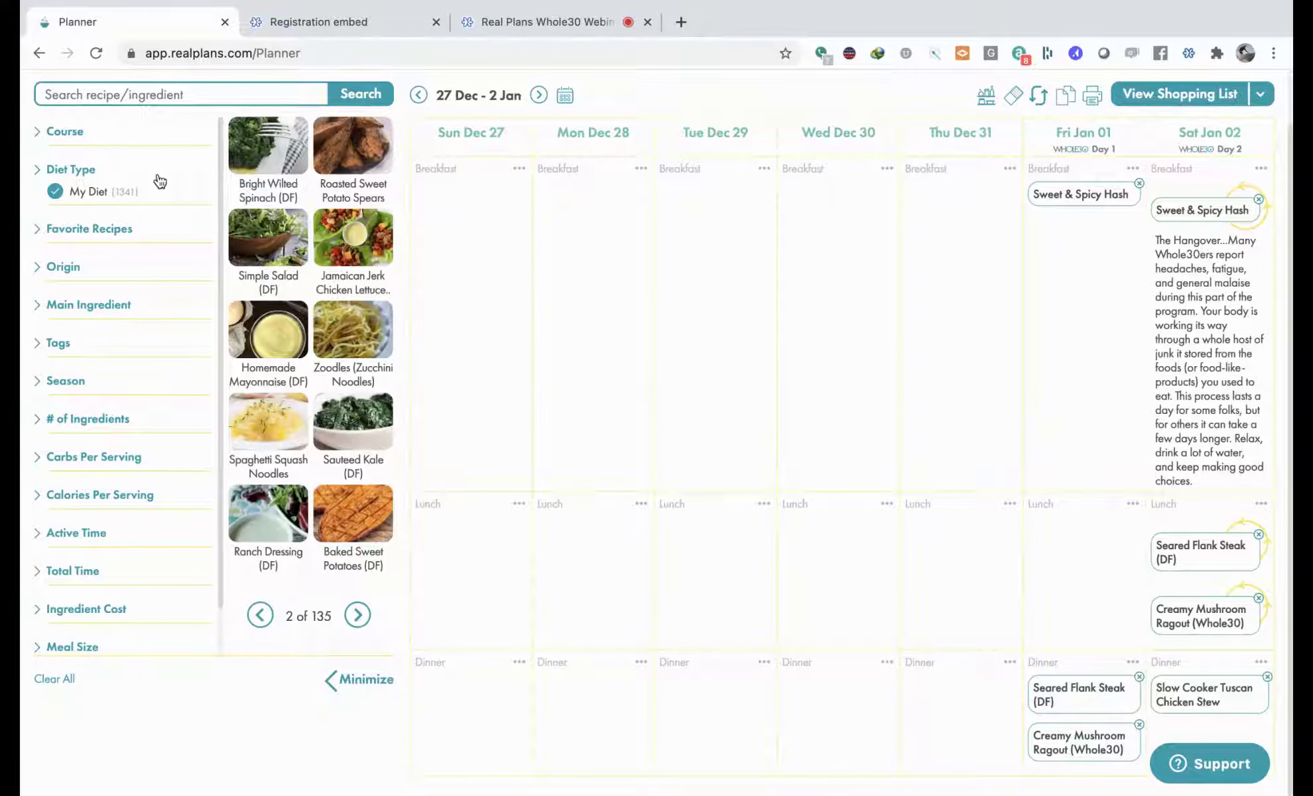
{"action": "left_click", "coordinate": [40, 133]}
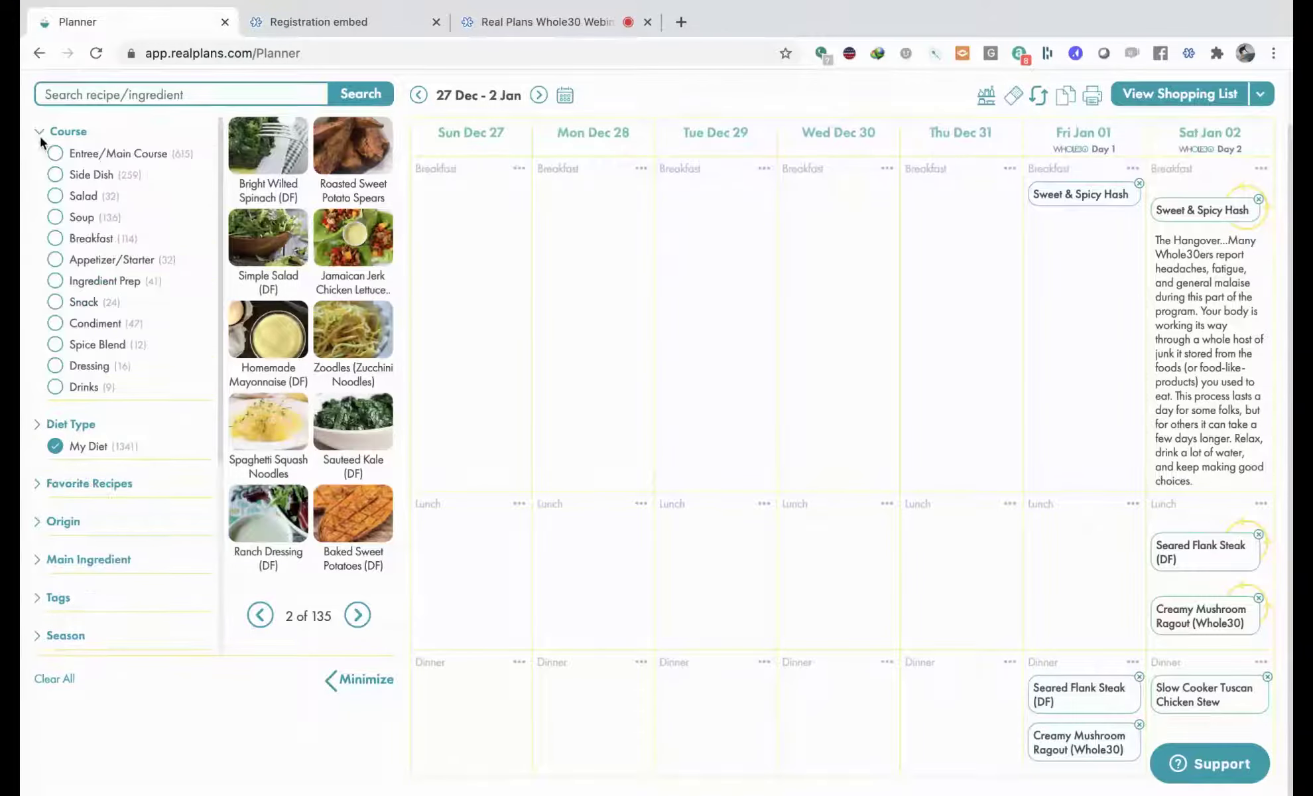
{"action": "left_click", "coordinate": [55, 154]}
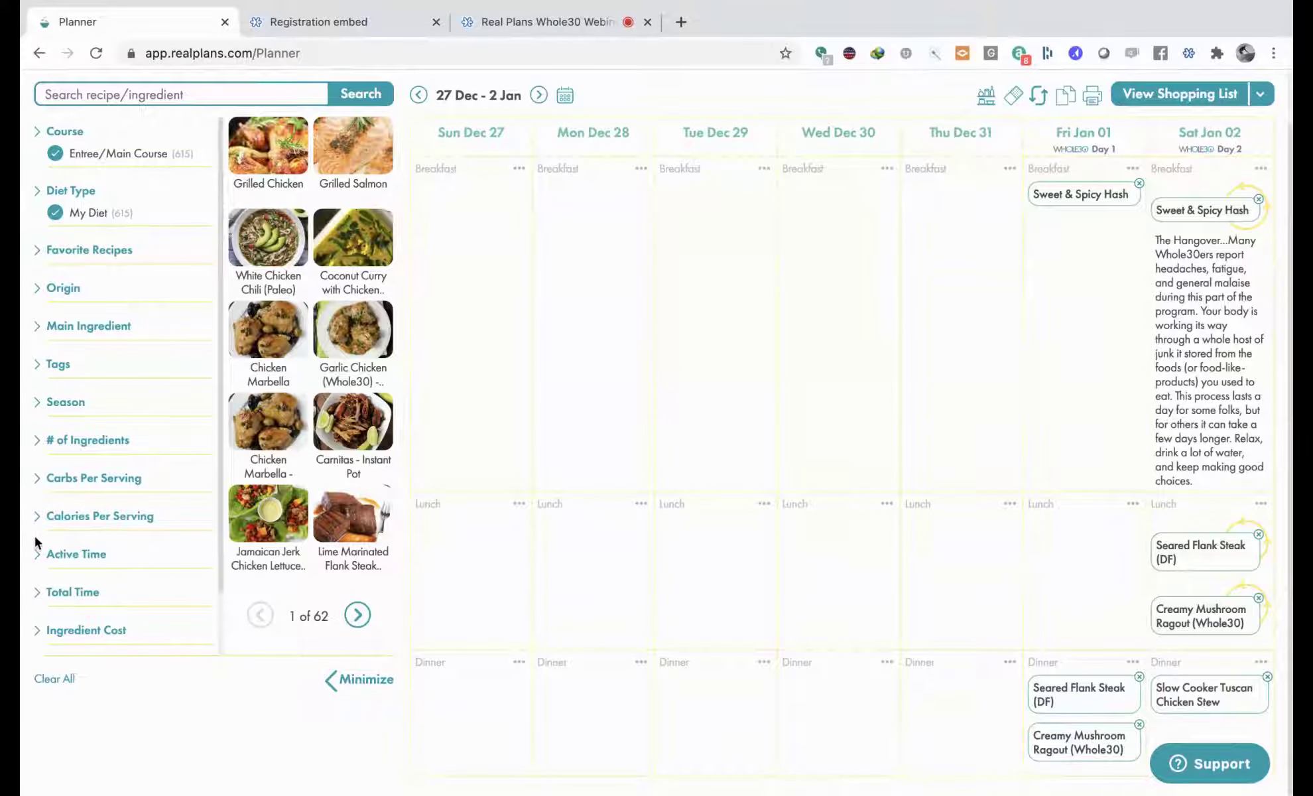
{"action": "left_click", "coordinate": [41, 559]}
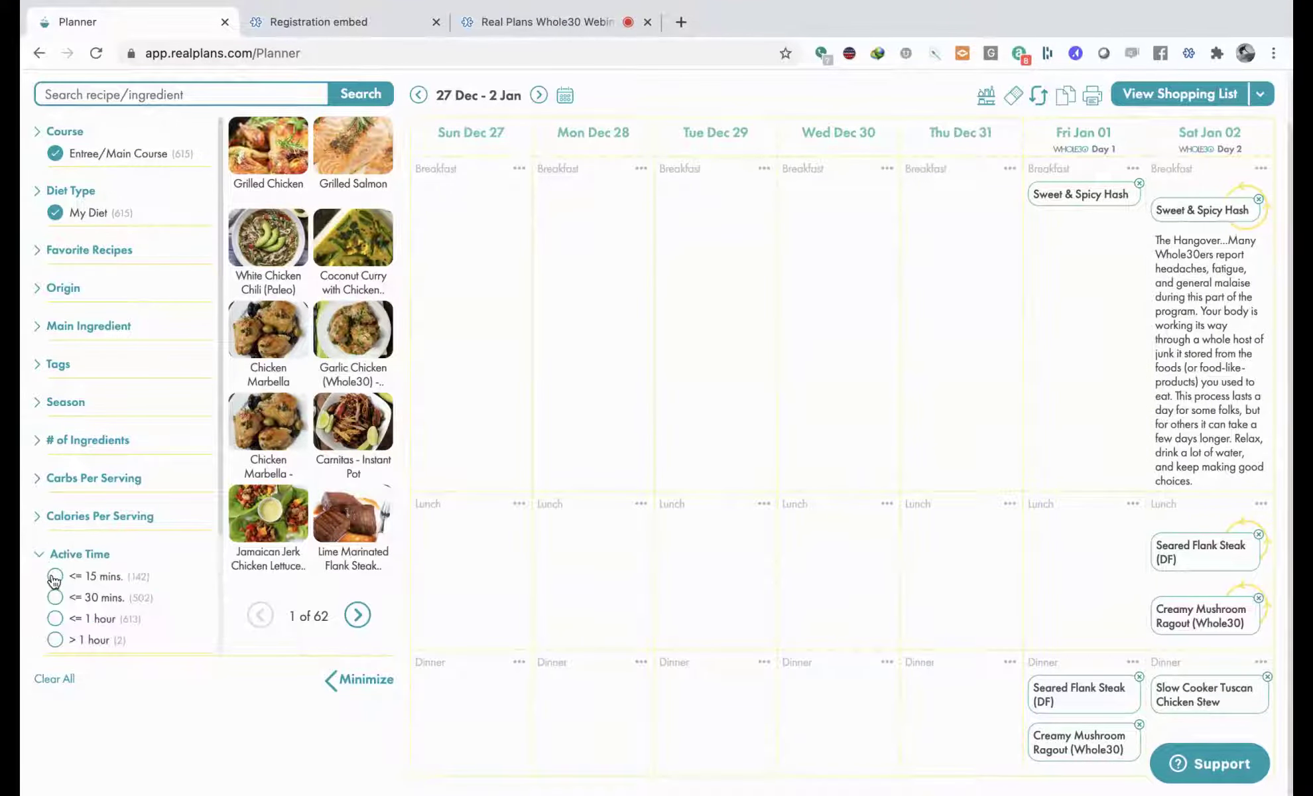
{"action": "left_click", "coordinate": [55, 577]}
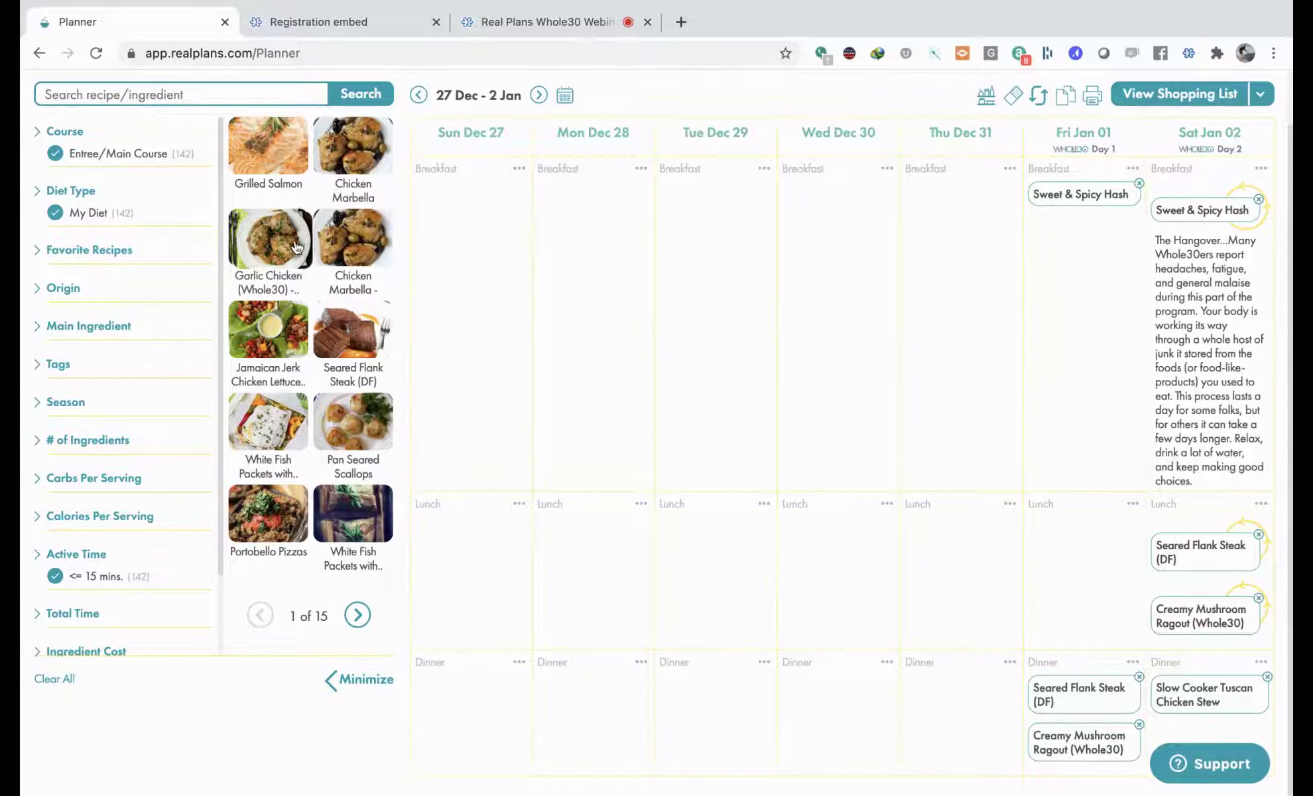
Step: Add Garlic Chicken (Whole30) - Instant Pot to Friday Jan 01 lunch, and show the Jan 03 - Jan 09 week
{"action": "left_click_drag", "start_coordinate": [278, 237], "coordinate": [1090, 591]}
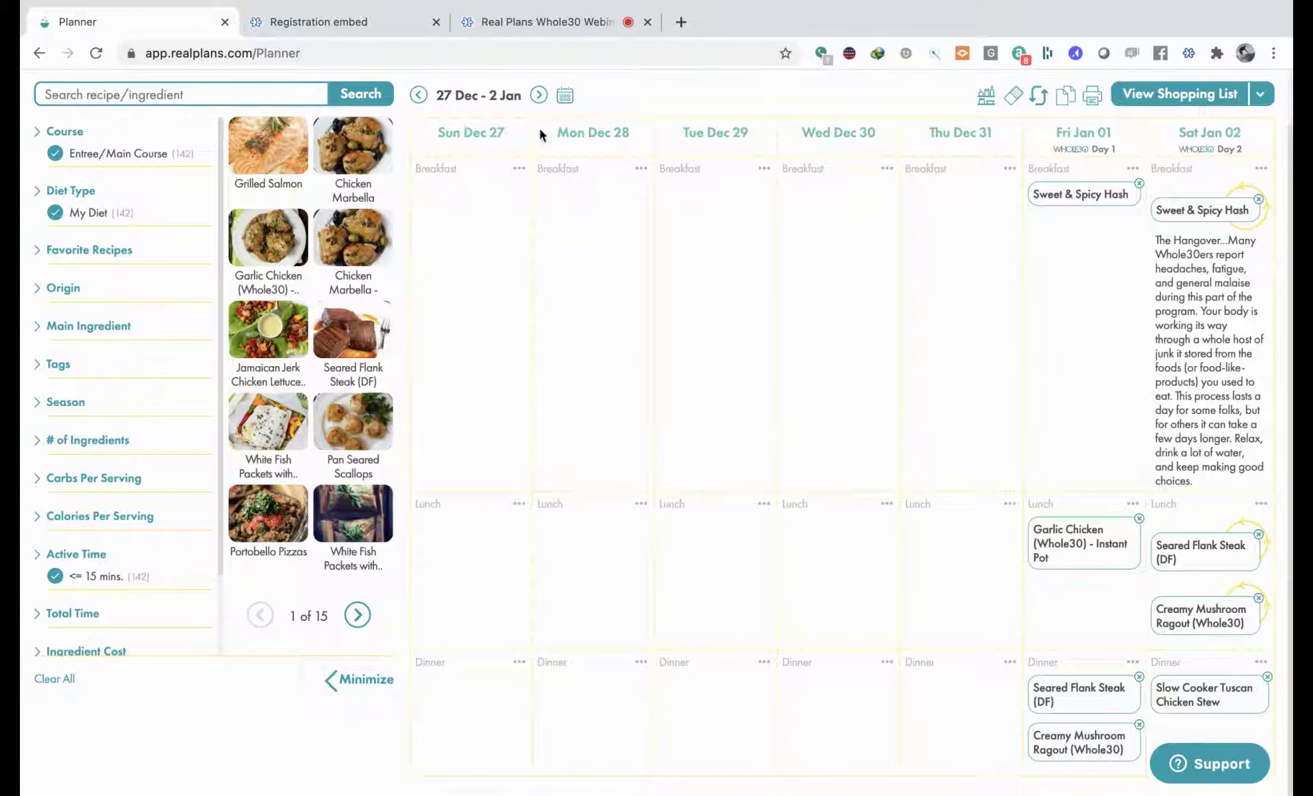
{"action": "scroll", "coordinate": [895, 345], "scroll_direction": "up", "scroll_amount": 1}
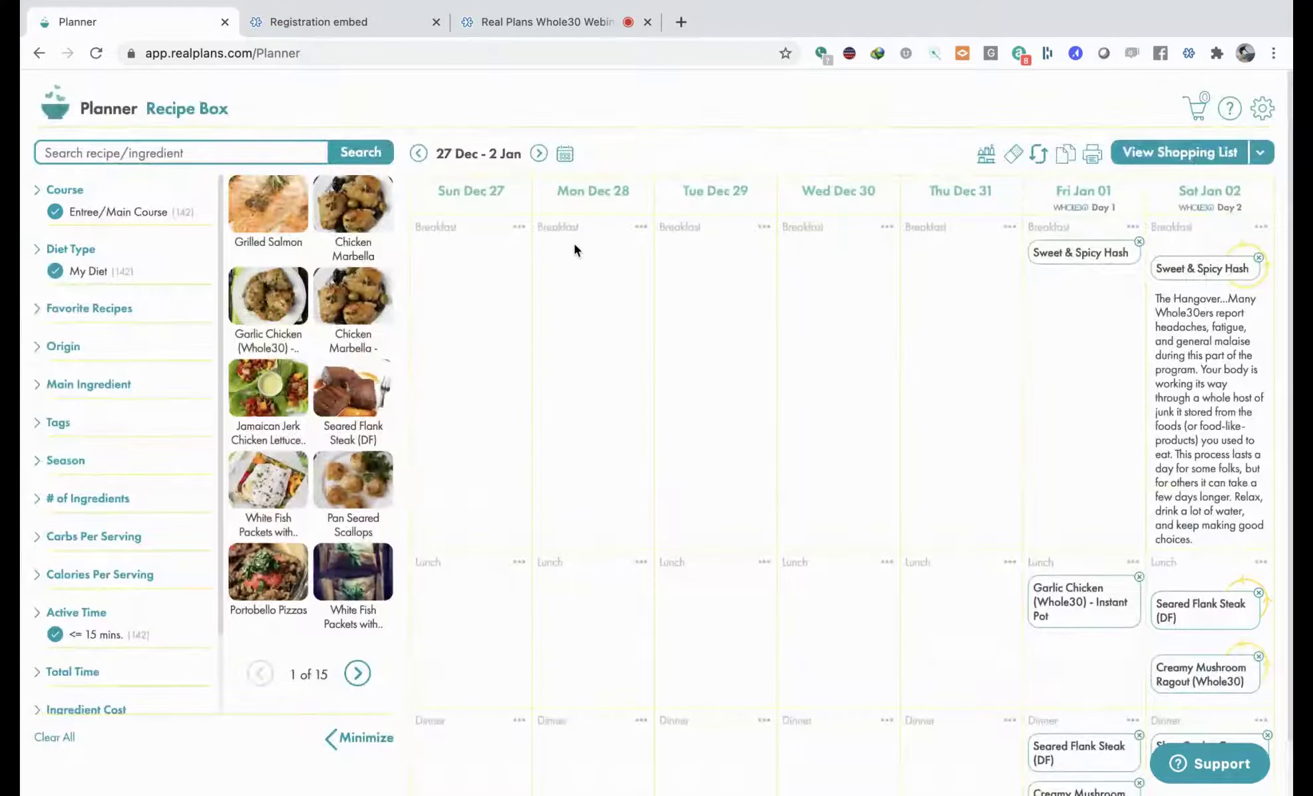
{"action": "left_click", "coordinate": [541, 155]}
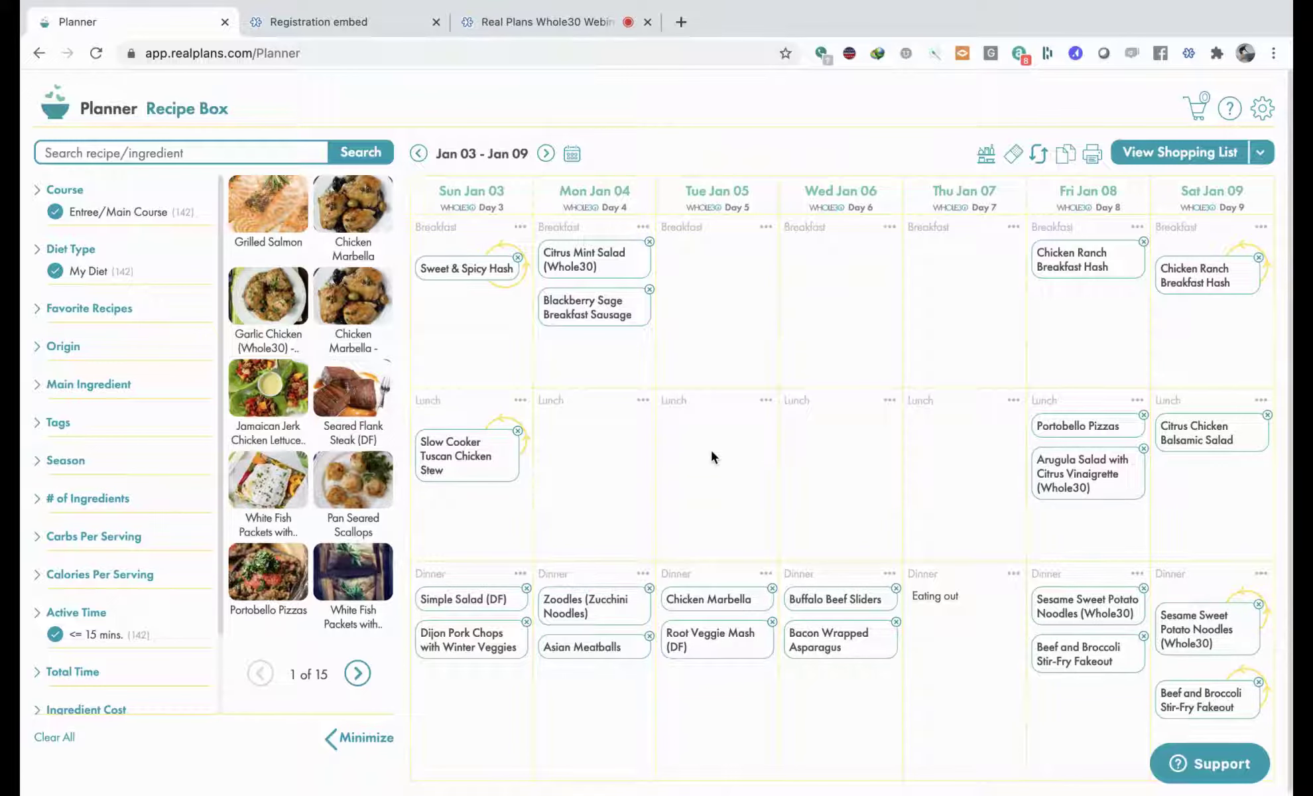
Step: Open the Whole30 meal plan settings and set the Whole30 start date to 12/27/2020
{"action": "left_click", "coordinate": [1264, 111]}
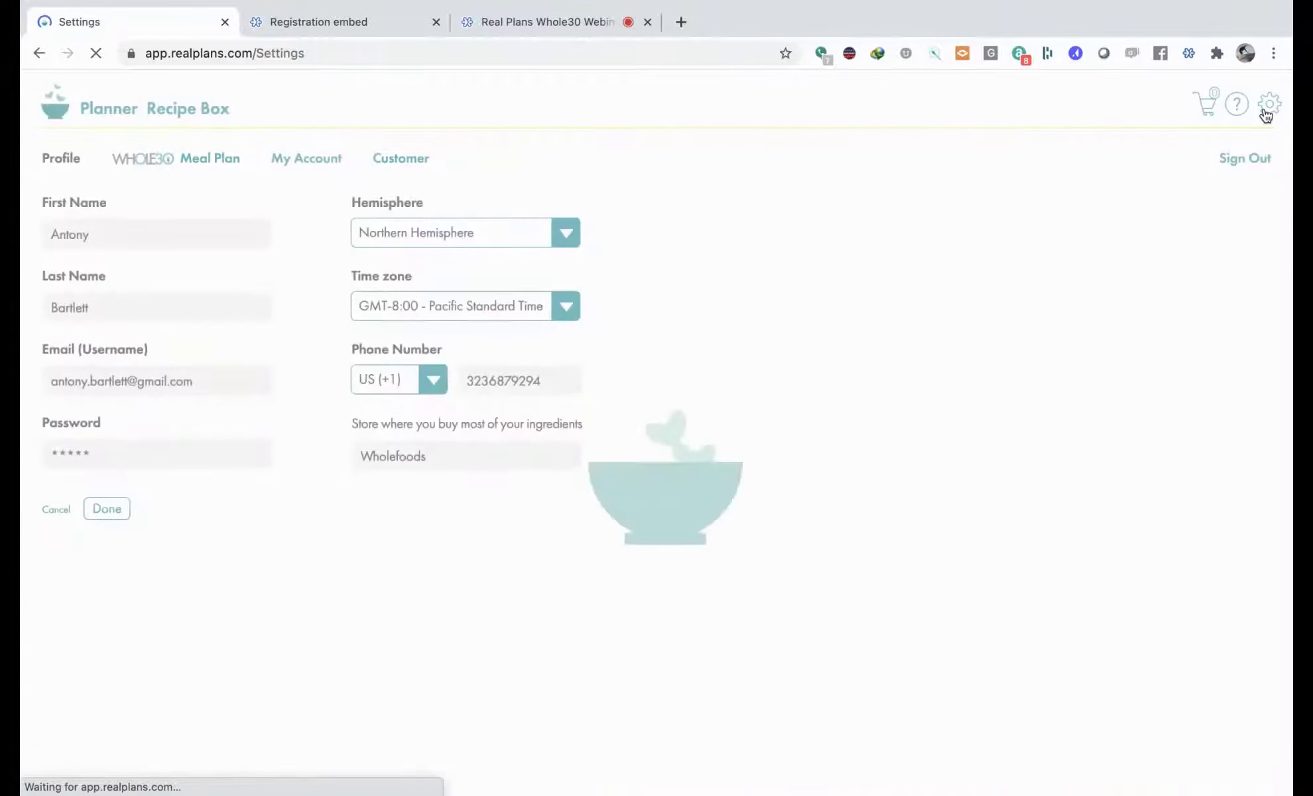
{"action": "left_click", "coordinate": [180, 158]}
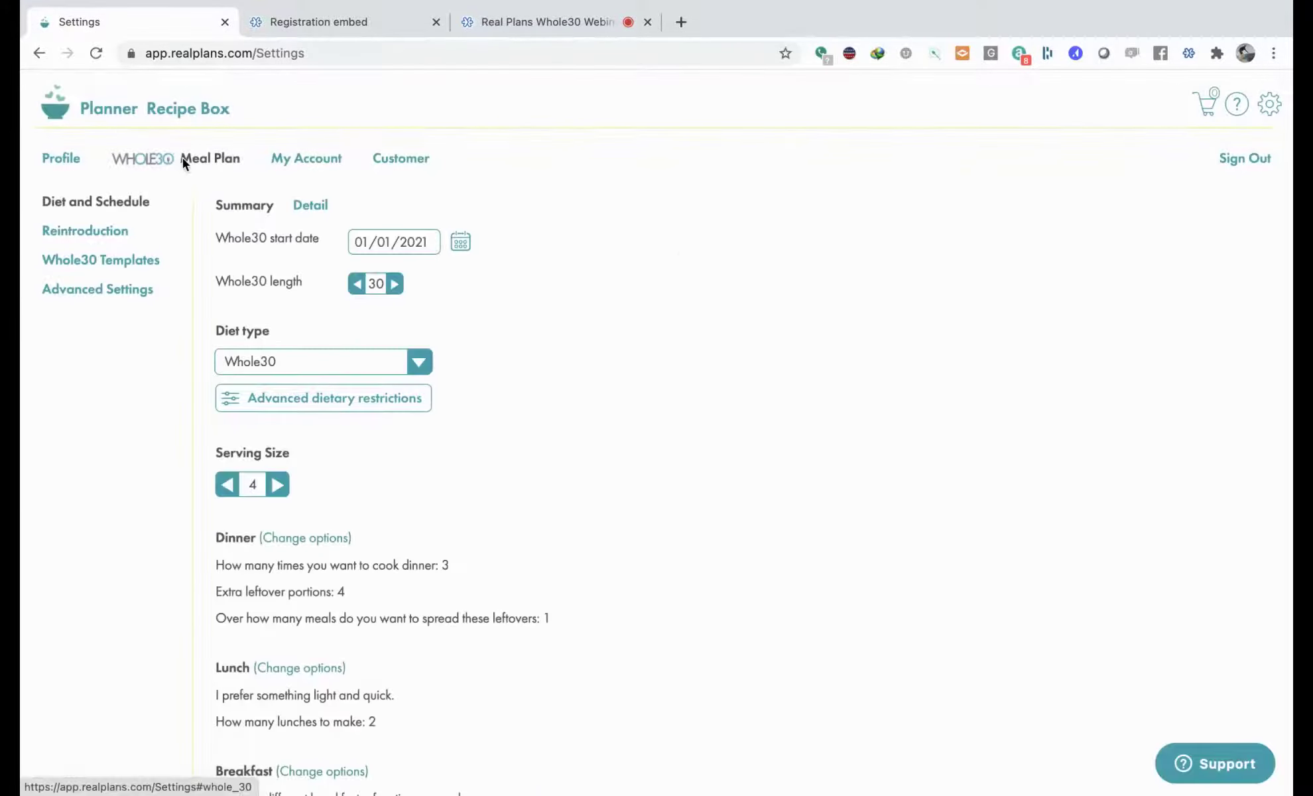
{"action": "scroll", "coordinate": [875, 505], "scroll_direction": "down", "scroll_amount": 2}
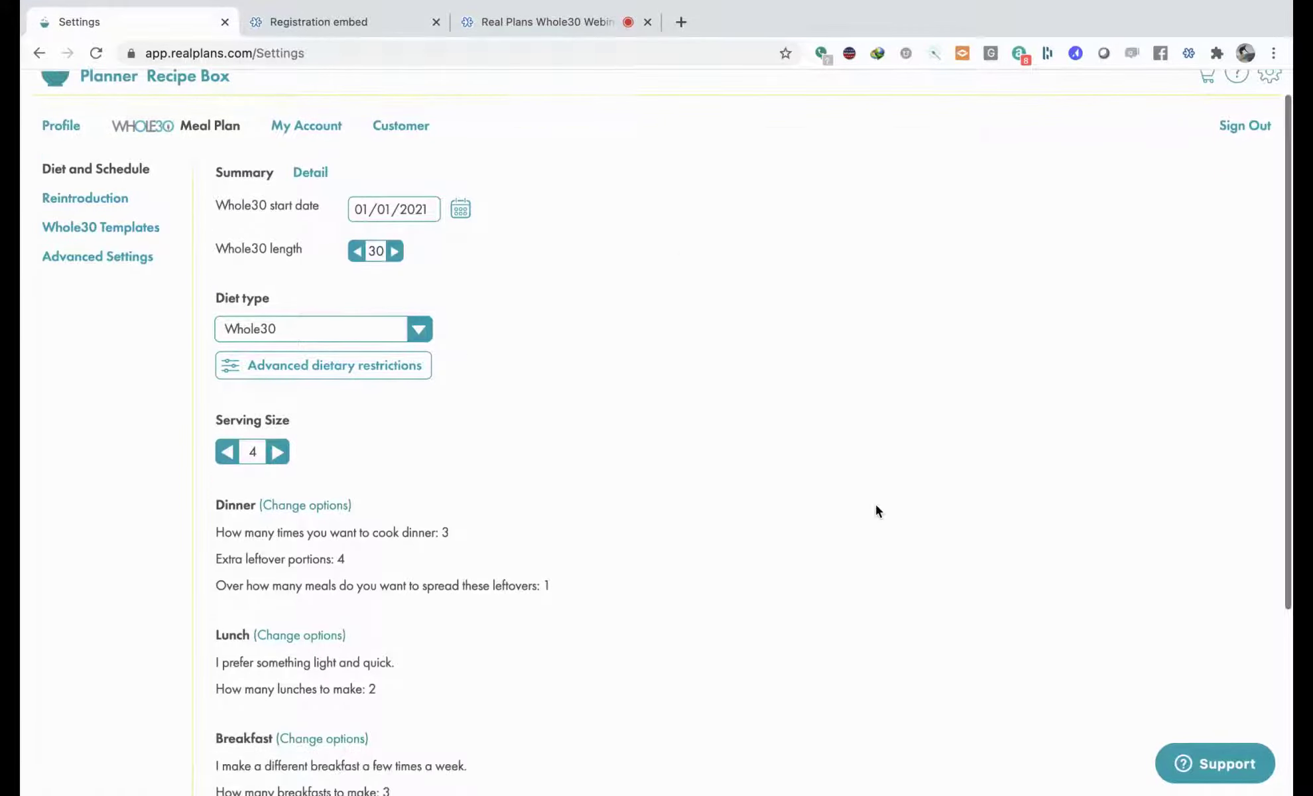
{"action": "scroll", "coordinate": [876, 506], "scroll_direction": "up", "scroll_amount": 2}
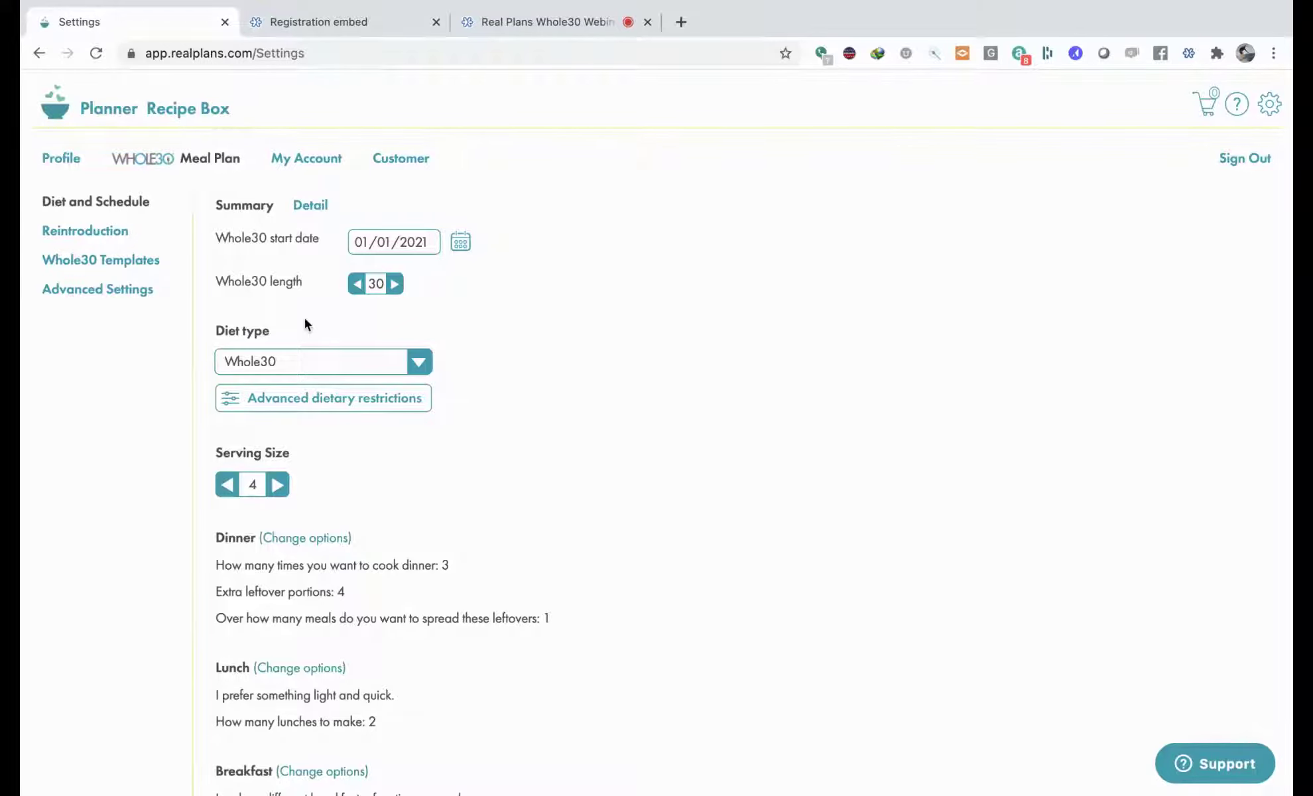
{"action": "left_click", "coordinate": [461, 243]}
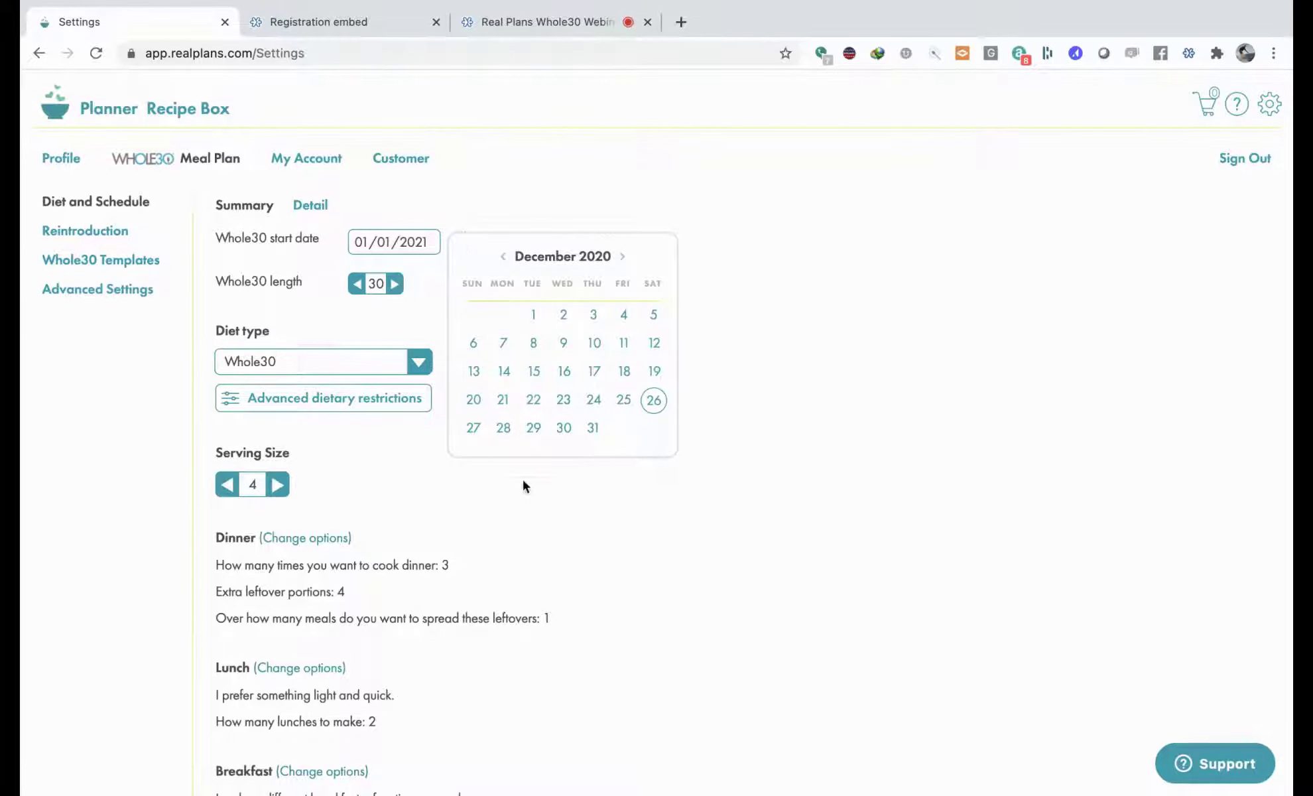
{"action": "left_click", "coordinate": [473, 428]}
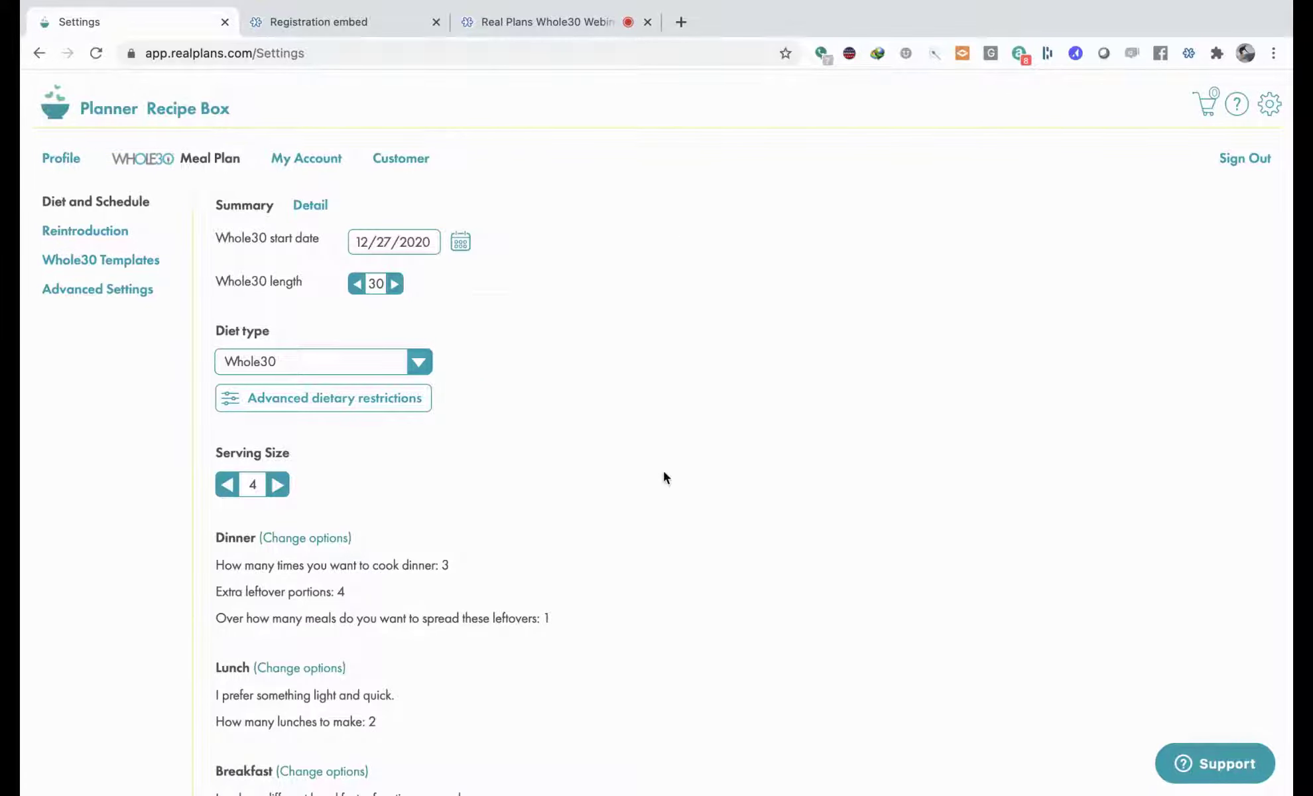
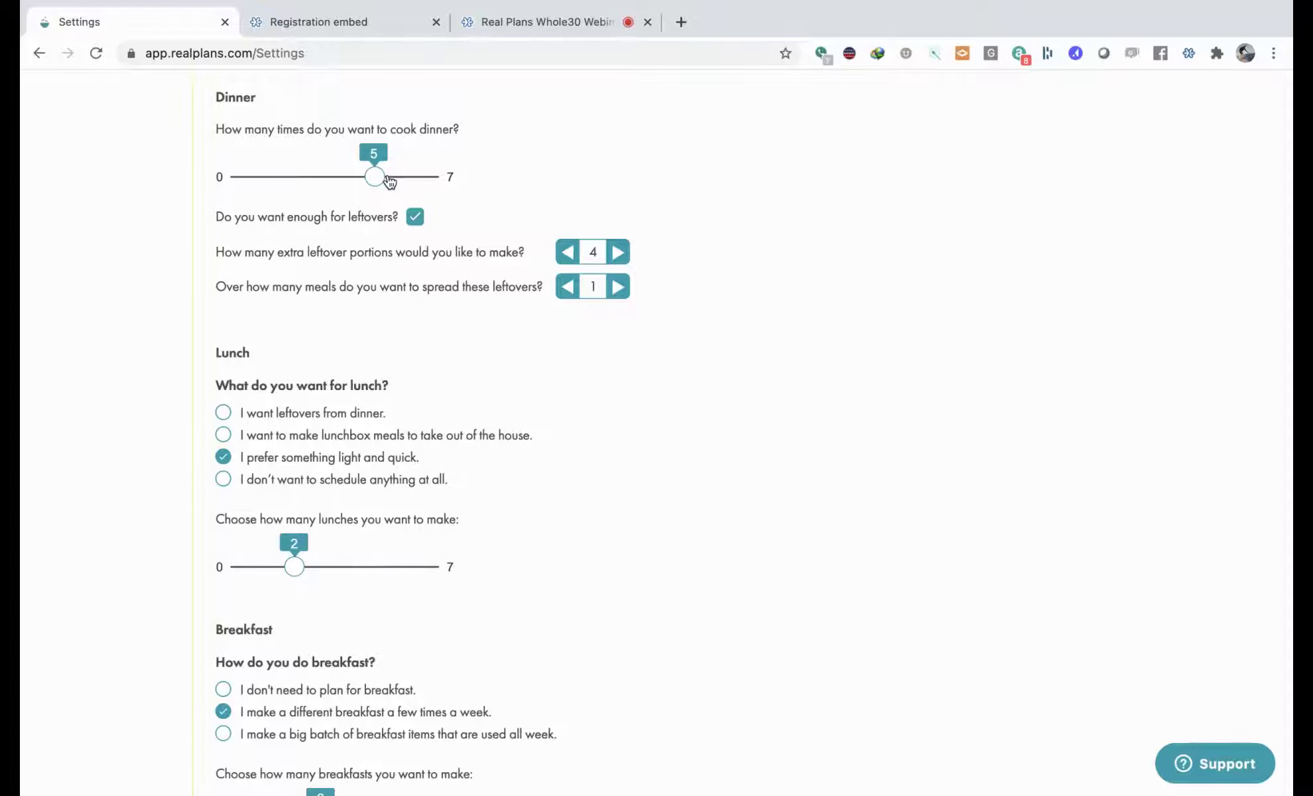
Step: Set the number of times to cook dinner each week to 3
{"action": "left_click_drag", "start_coordinate": [389, 181], "coordinate": [329, 181]}
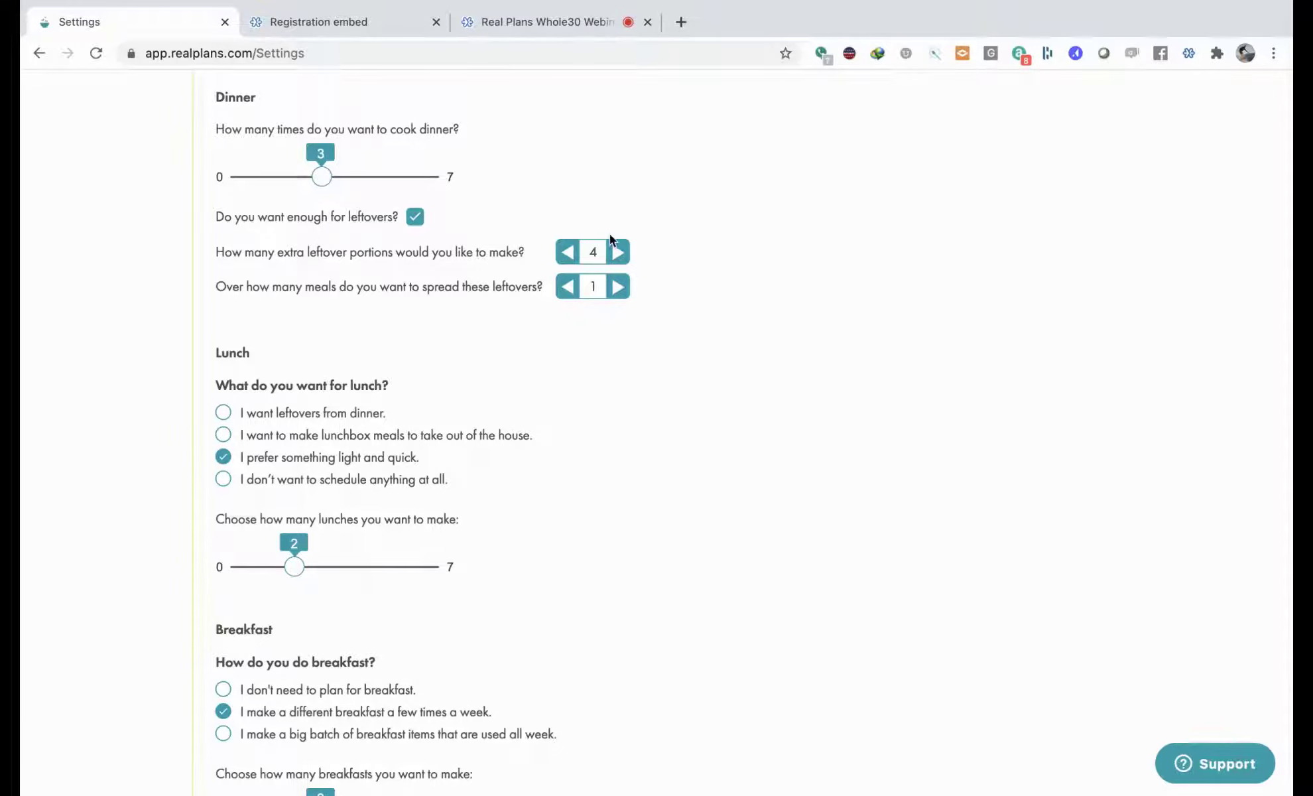
{"action": "scroll", "coordinate": [492, 216], "scroll_direction": "up", "scroll_amount": 3}
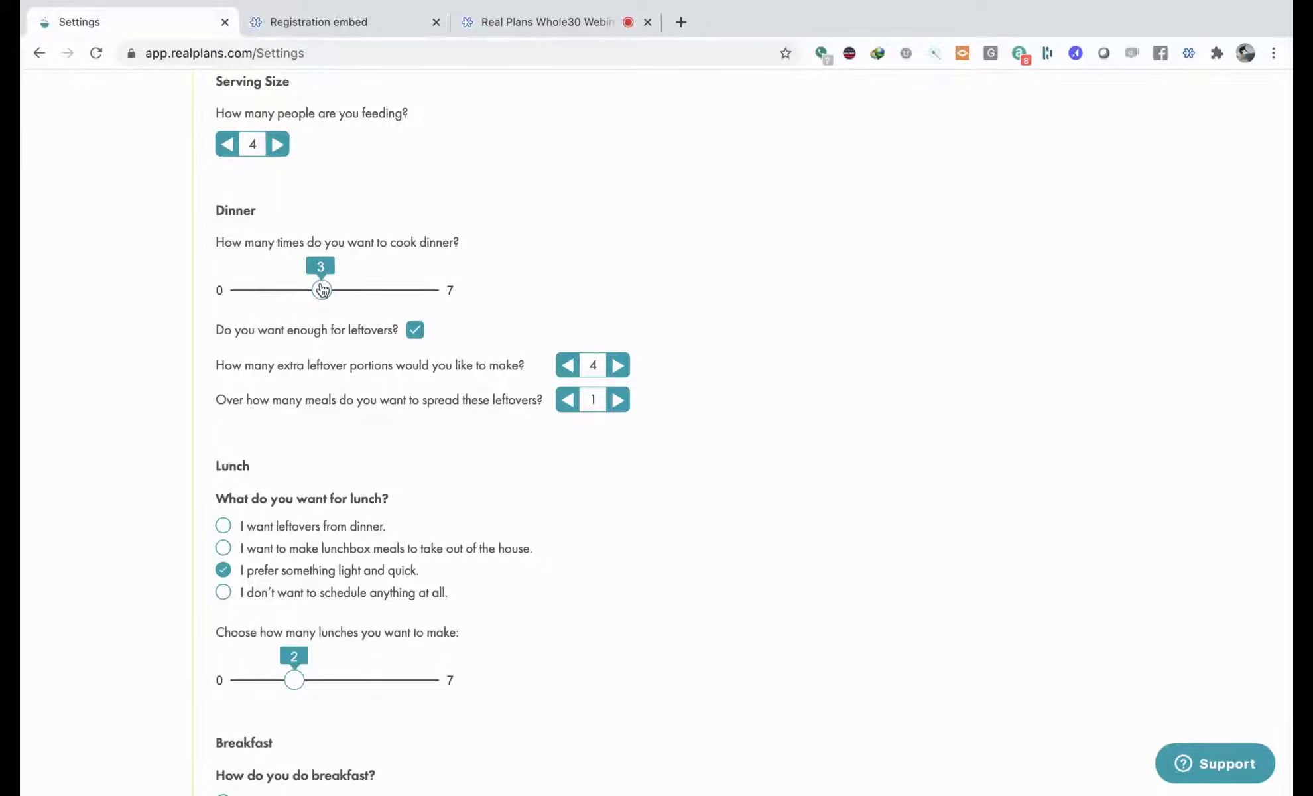
{"action": "mouse_move", "coordinate": [323, 290]}
{"action": "left_mouse_down"}
{"action": "mouse_move", "coordinate": [257, 157]}
{"action": "mouse_move", "coordinate": [305, 286]}
{"action": "left_mouse_up"}
Step: Set the lunch preference to "I want leftovers from dinner."
{"action": "scroll", "coordinate": [761, 485], "scroll_direction": "down", "scroll_amount": 4}
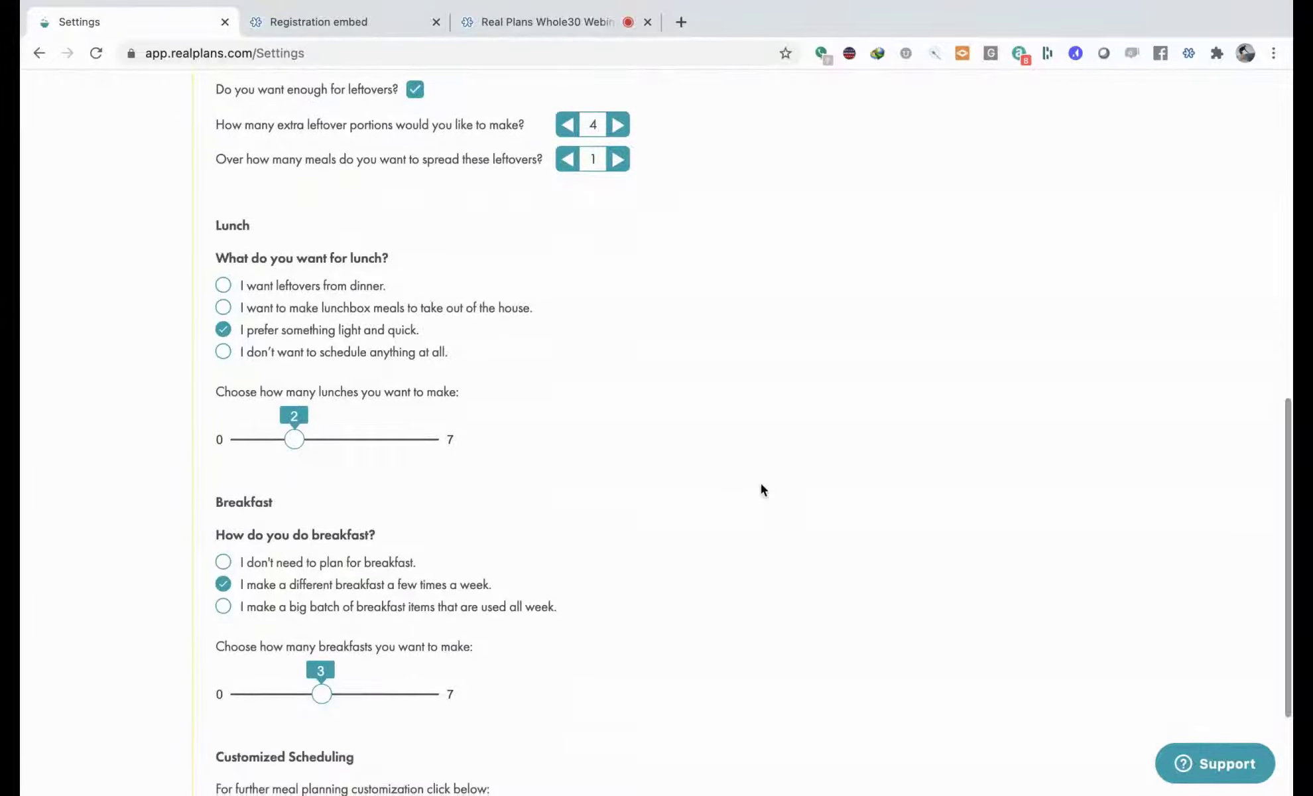
{"action": "left_click", "coordinate": [223, 285]}
{"action": "scroll", "coordinate": [421, 272], "scroll_direction": "up", "scroll_amount": 3}
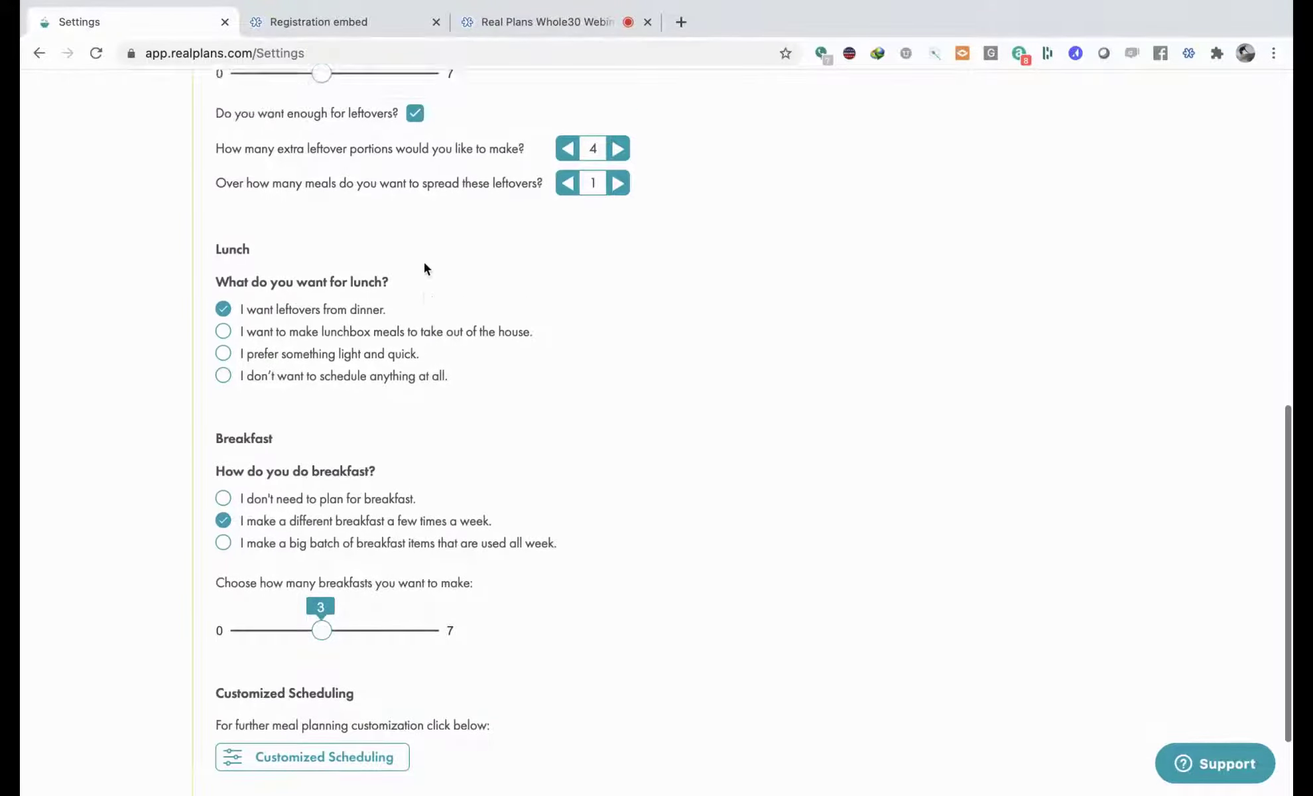
{"action": "scroll", "coordinate": [424, 262], "scroll_direction": "down", "scroll_amount": 4}
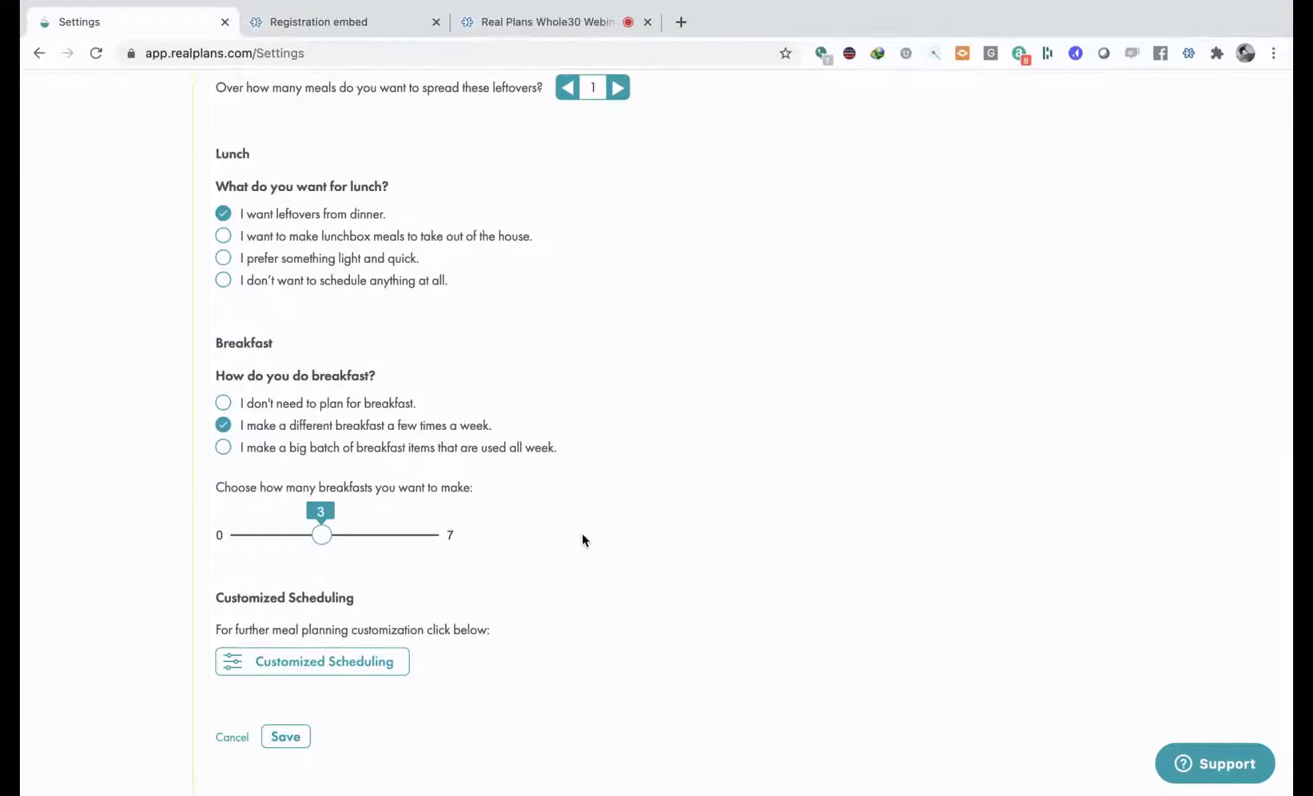
{"action": "scroll", "coordinate": [583, 539], "scroll_direction": "down", "scroll_amount": 1}
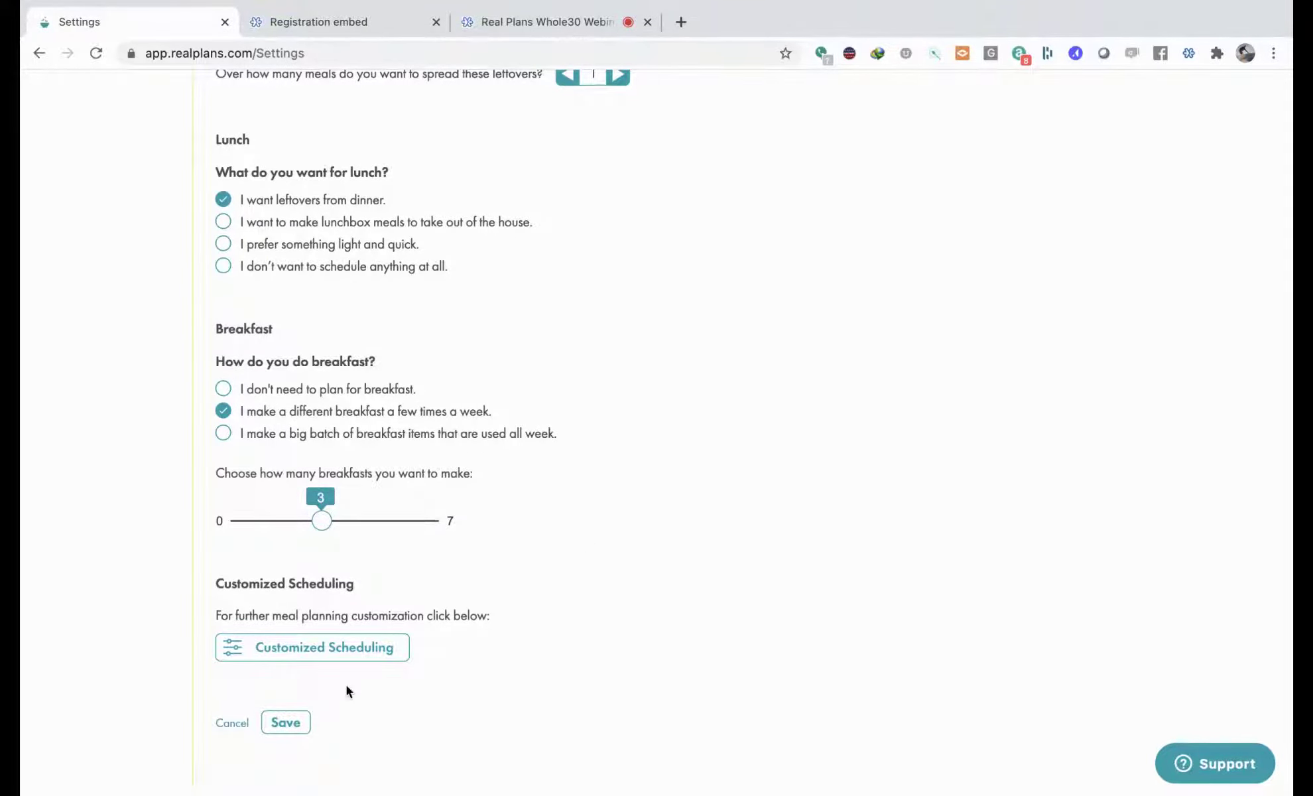
Step: Open Customized Scheduling, review the Sunday dinner portions and Monday lunch leftovers, and save the schedule
{"action": "left_click", "coordinate": [326, 646]}
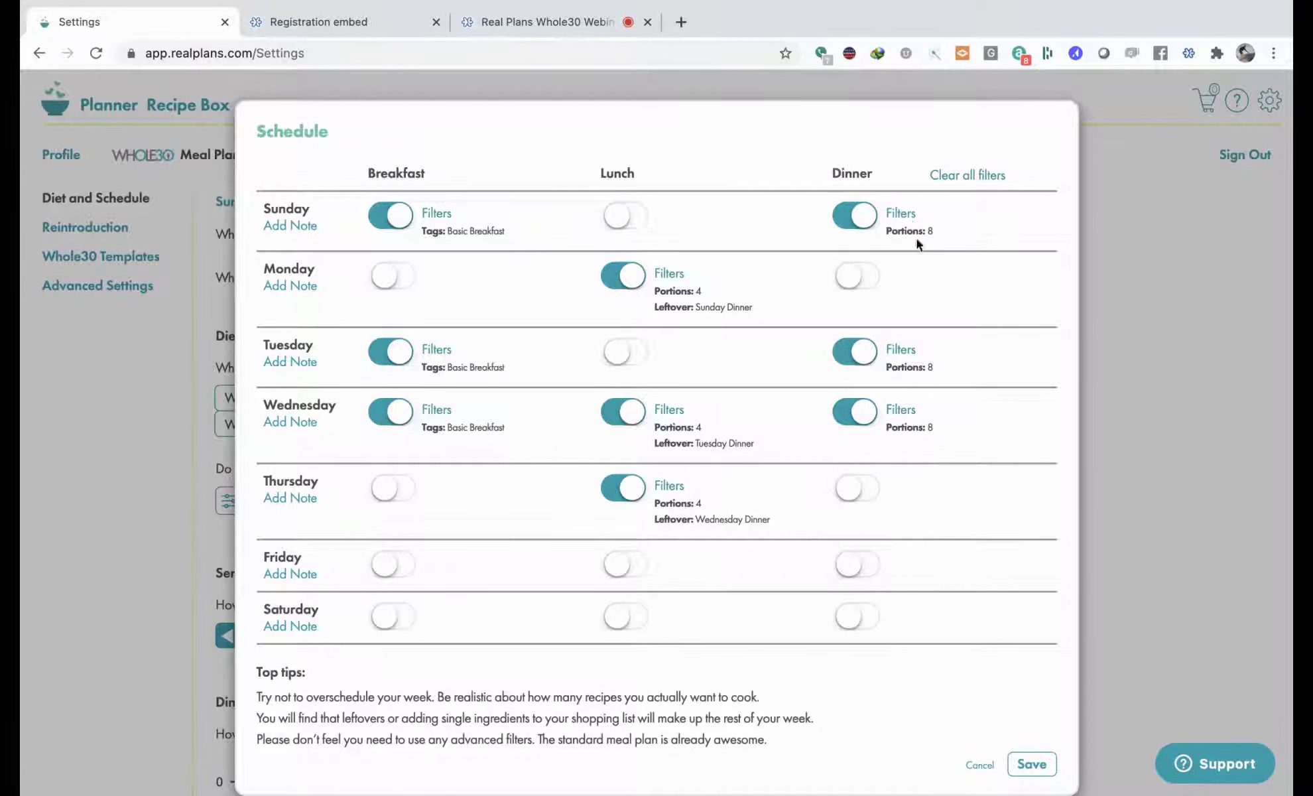
{"action": "left_click_drag", "start_coordinate": [934, 227], "coordinate": [880, 232]}
{"action": "left_click", "coordinate": [717, 294]}
{"action": "left_click_drag", "start_coordinate": [735, 309], "coordinate": [567, 274]}
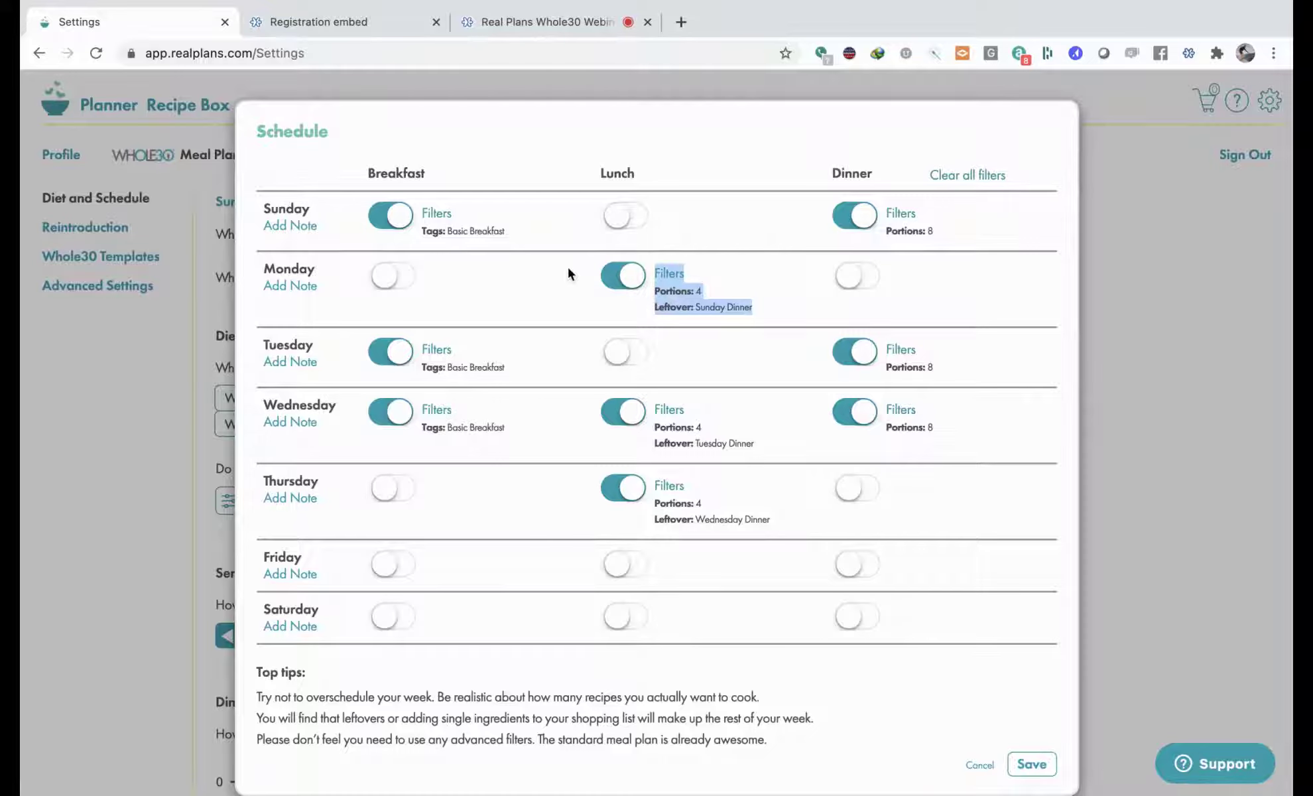
{"action": "left_click", "coordinate": [985, 360]}
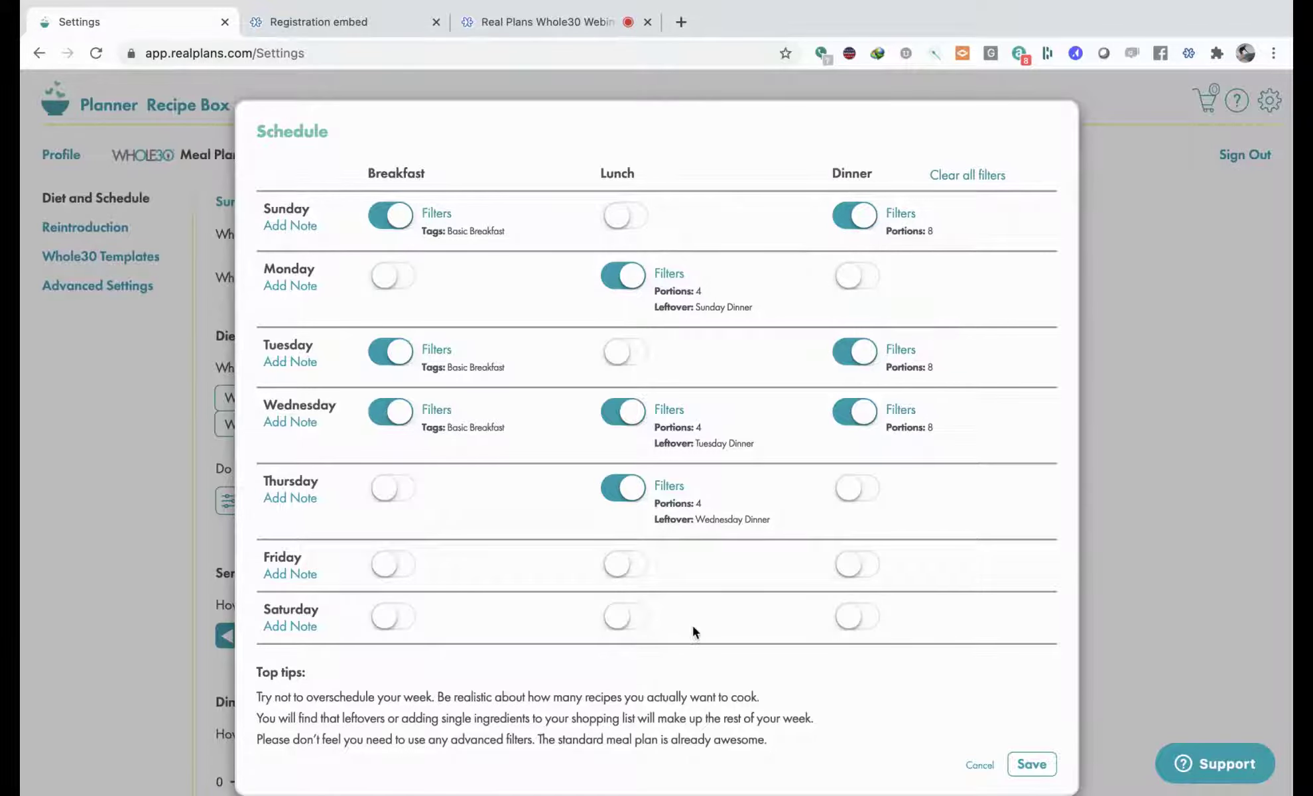
{"action": "left_click", "coordinate": [1032, 764]}
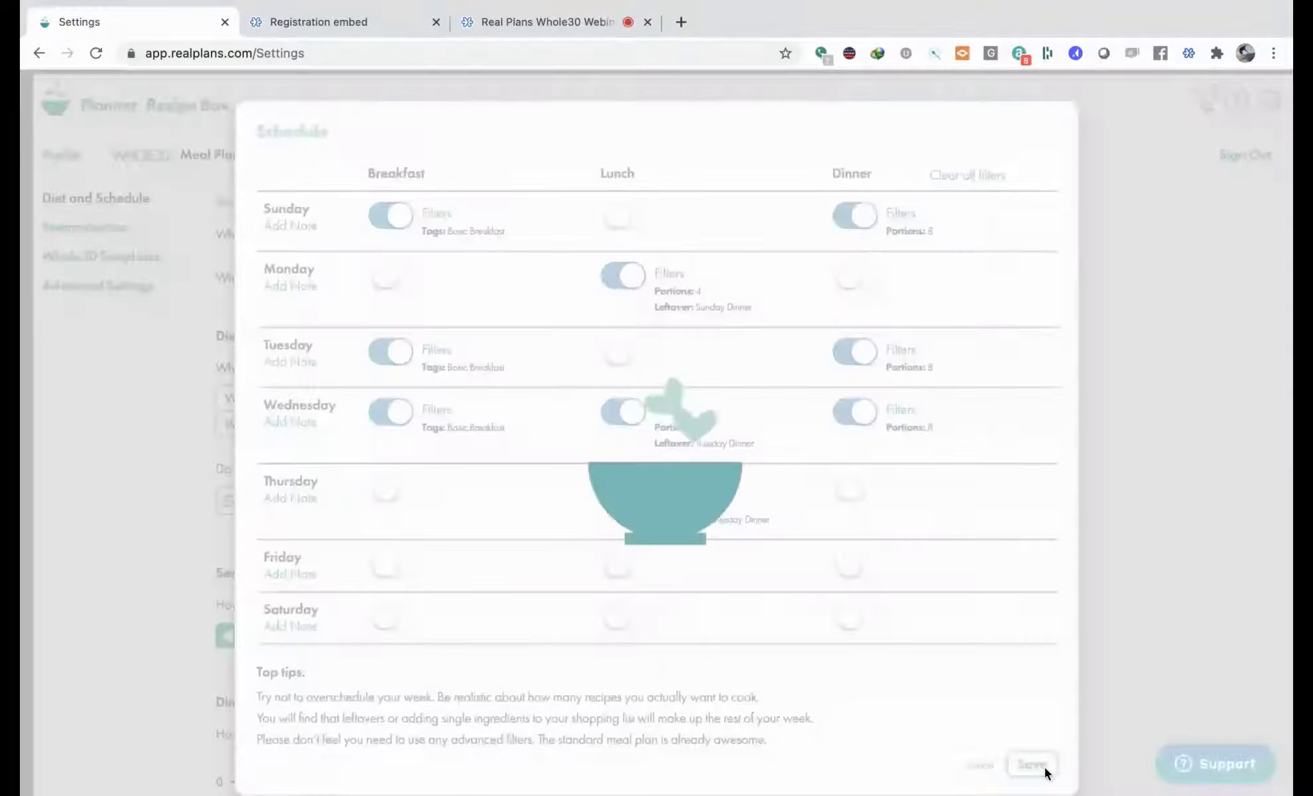
Step: Save the meal plan settings and update the plan, overwriting the entire existing plan
{"action": "scroll", "coordinate": [787, 504], "scroll_direction": "down", "scroll_amount": 2}
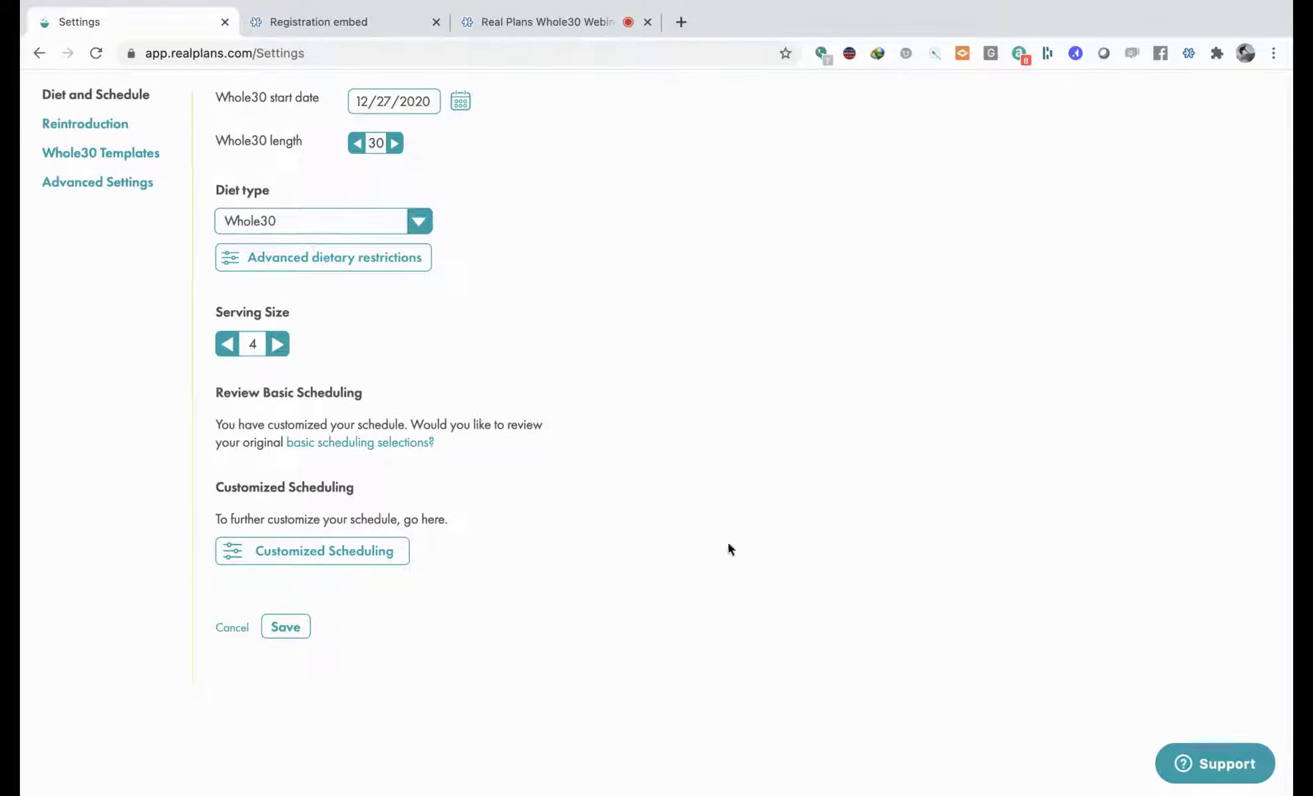
{"action": "left_click", "coordinate": [285, 626]}
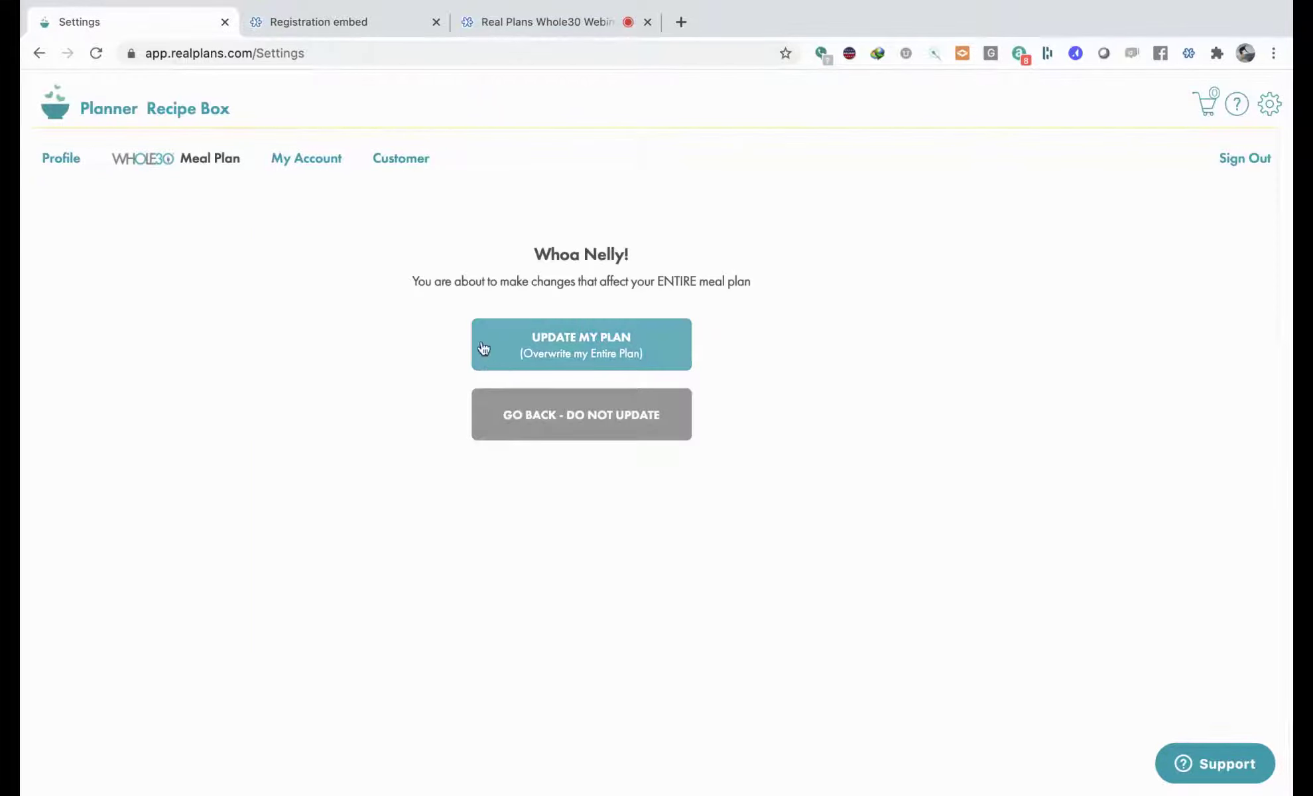
{"action": "left_click_drag", "start_coordinate": [757, 282], "coordinate": [369, 310]}
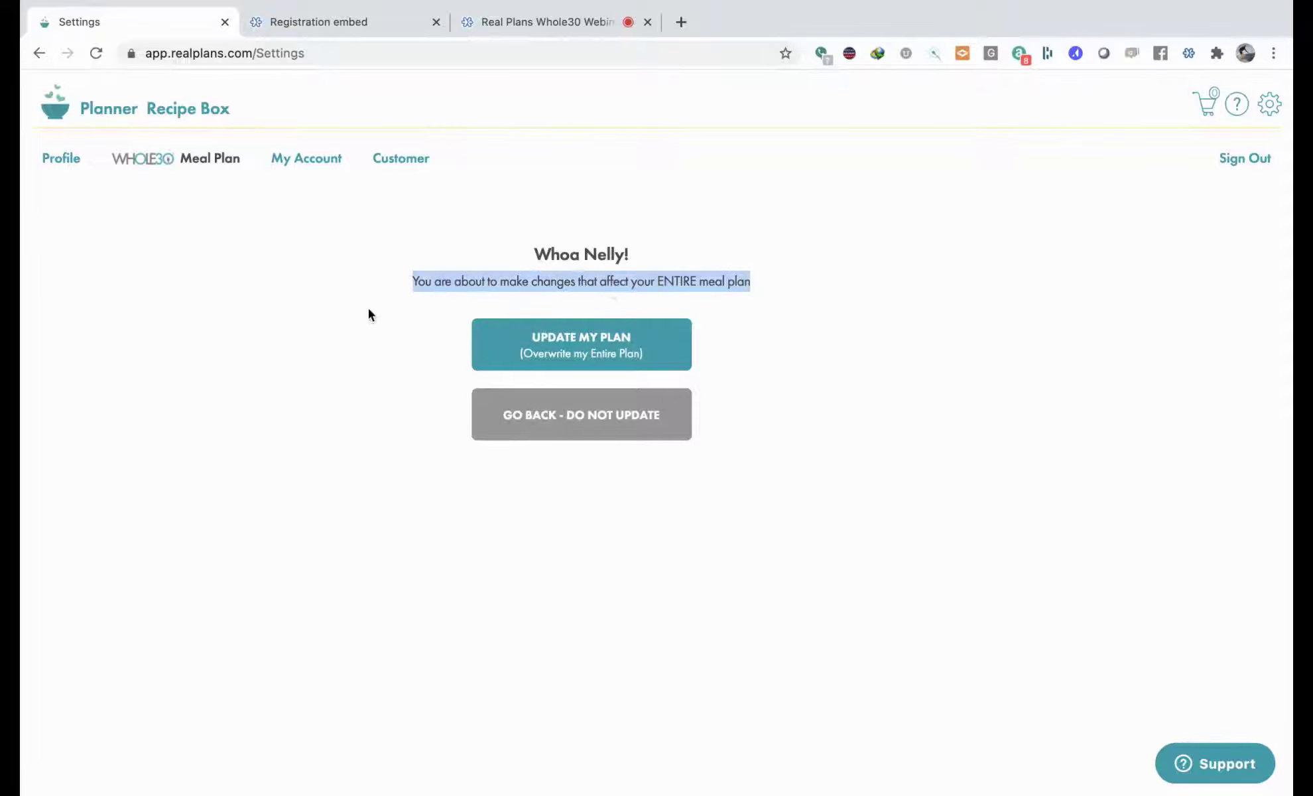
{"action": "left_click", "coordinate": [365, 330]}
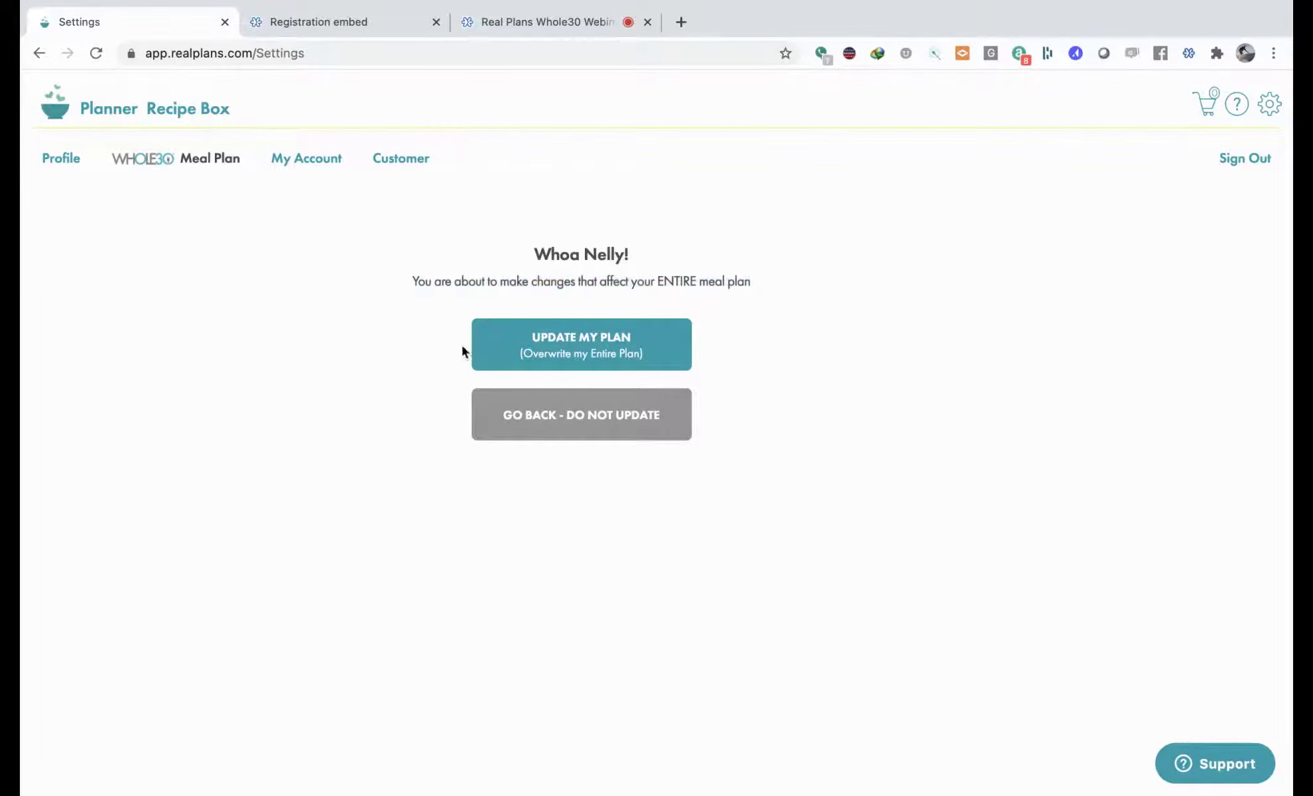
{"action": "left_click", "coordinate": [626, 350]}
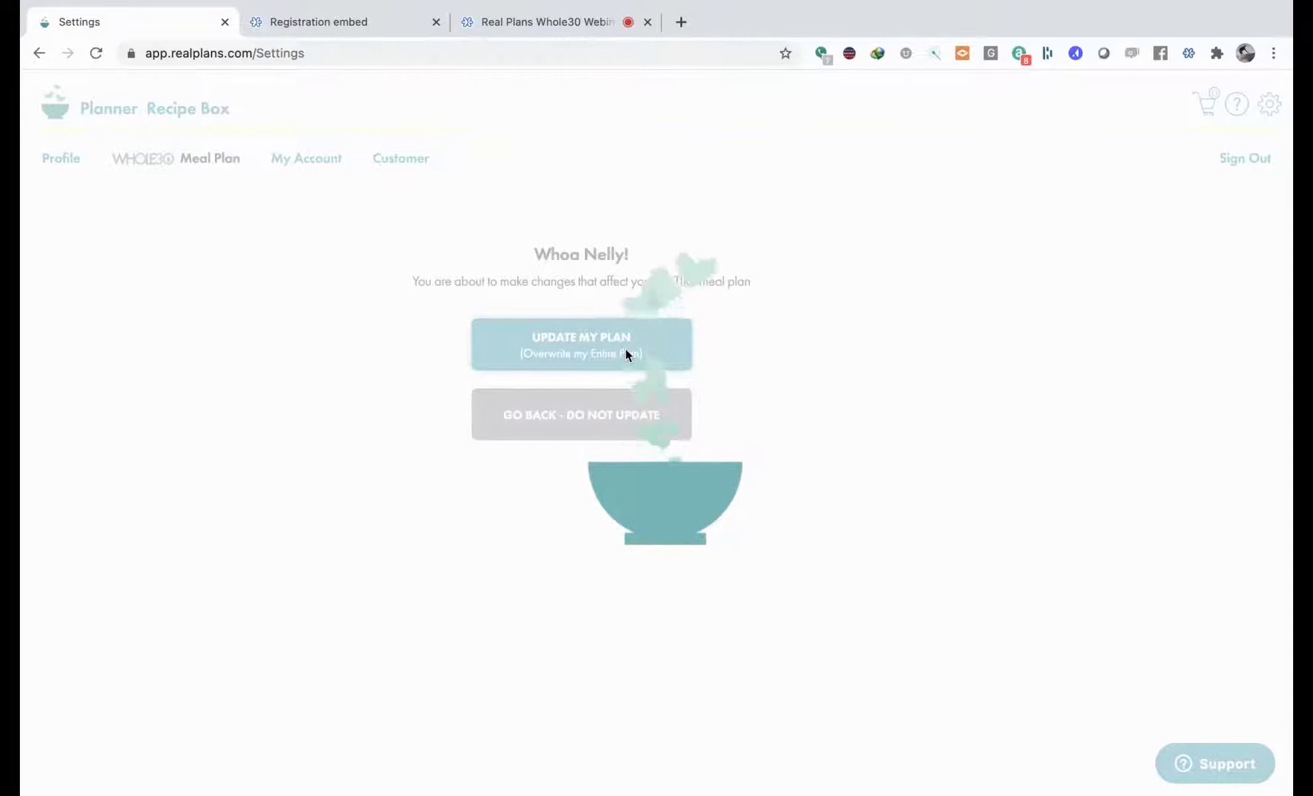
{"action": "left_click", "coordinate": [601, 328]}
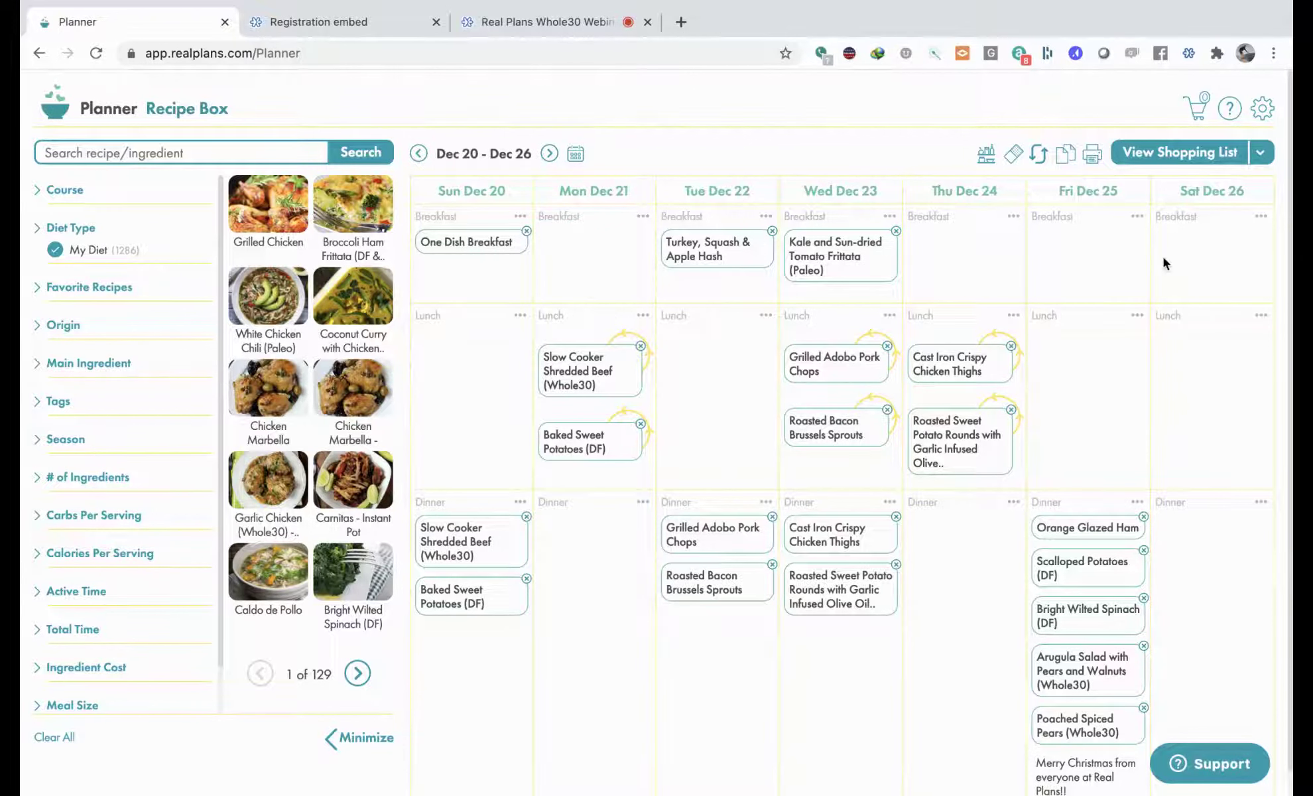
Step: Show the Dec 27 - Jan 02 week and add Chicken Marbella - Instant Pot to Friday Jan 01 dinner
{"action": "left_click_drag", "start_coordinate": [1246, 191], "coordinate": [1181, 192]}
{"action": "left_click", "coordinate": [1185, 220]}
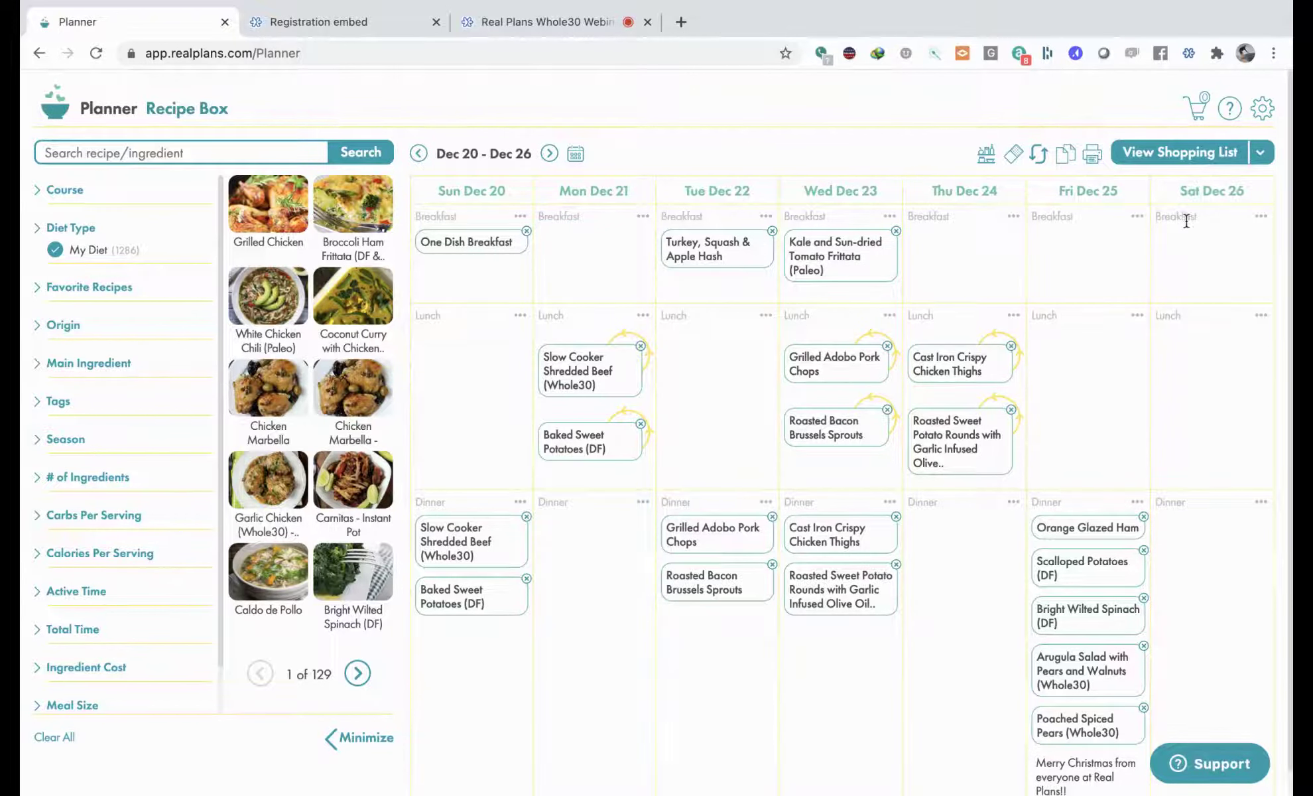
{"action": "left_click", "coordinate": [549, 153]}
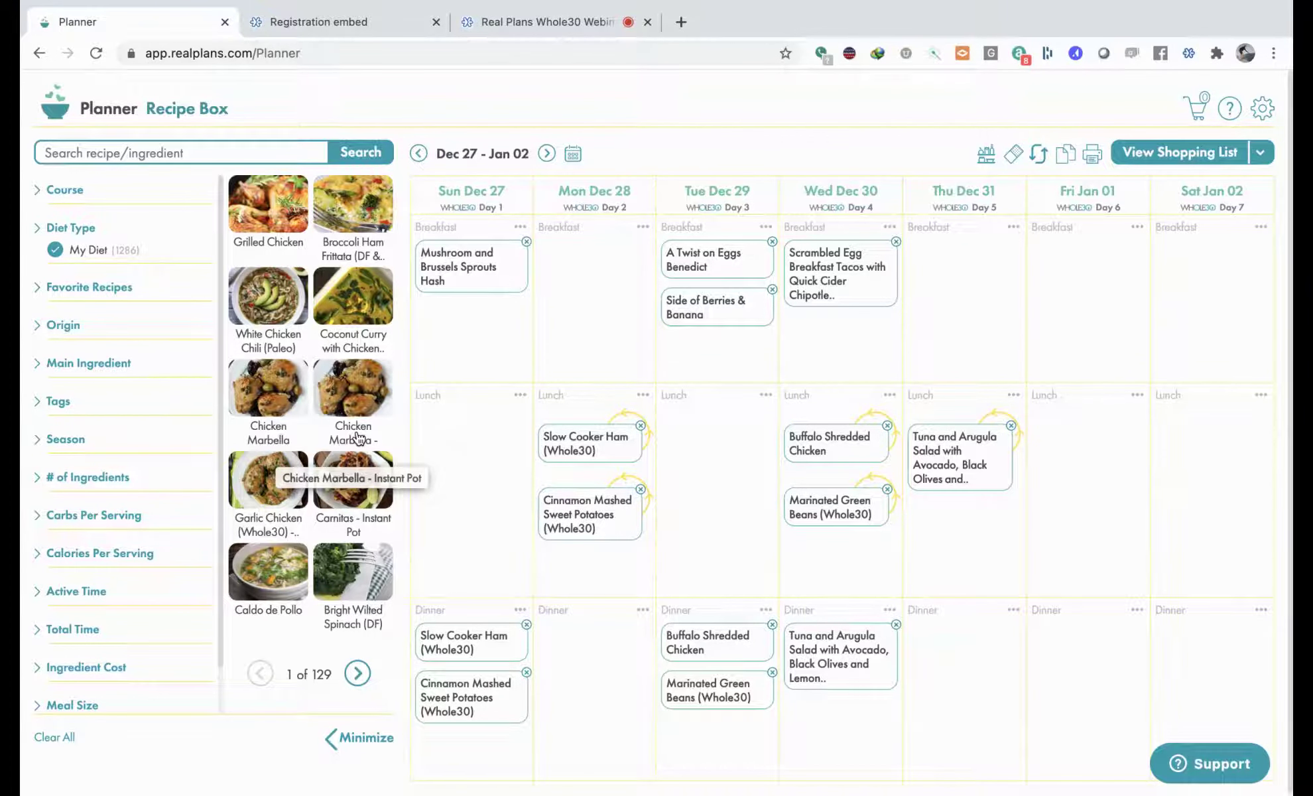
{"action": "left_click_drag", "start_coordinate": [358, 397], "coordinate": [1061, 671]}
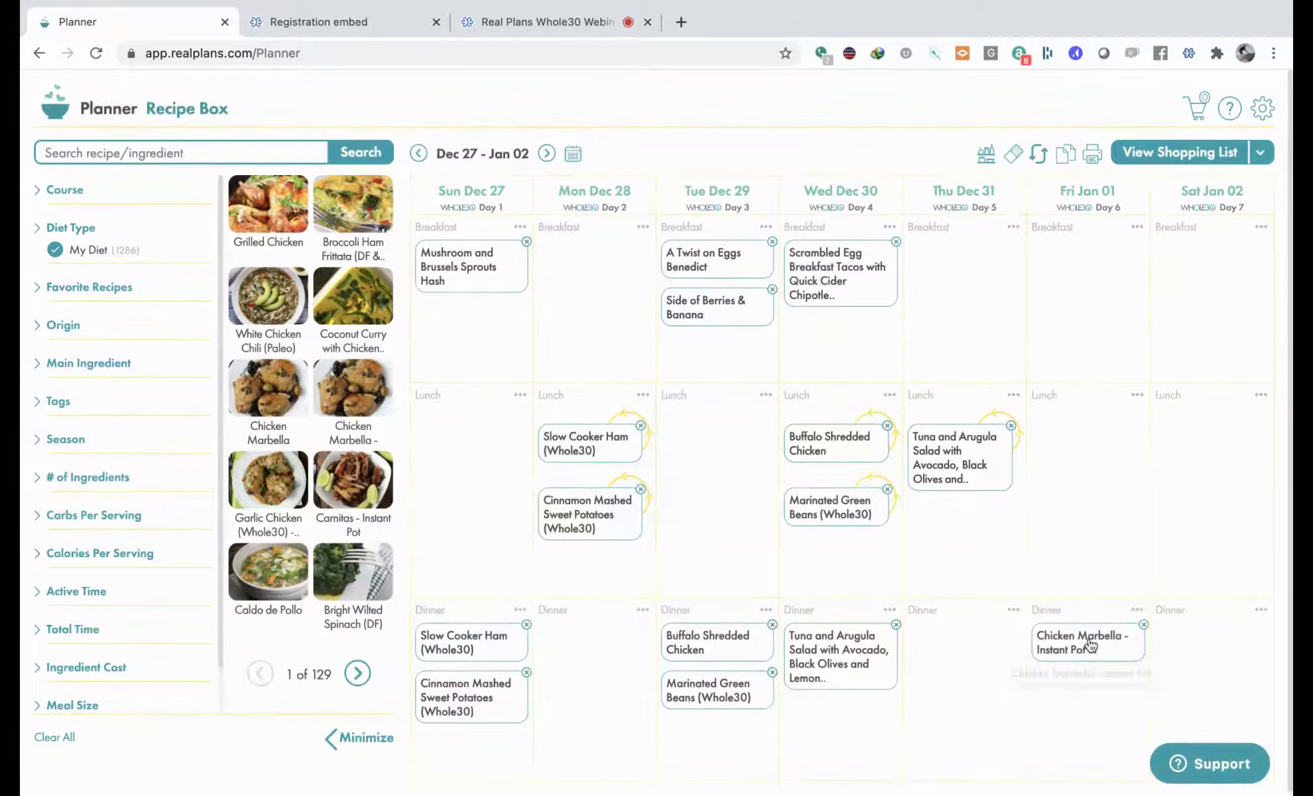
Step: View the Chicken Marbella - Instant Pot recipe from Friday's dinner and read its ratings and reviews, then return to the planner
{"action": "left_click", "coordinate": [1089, 646]}
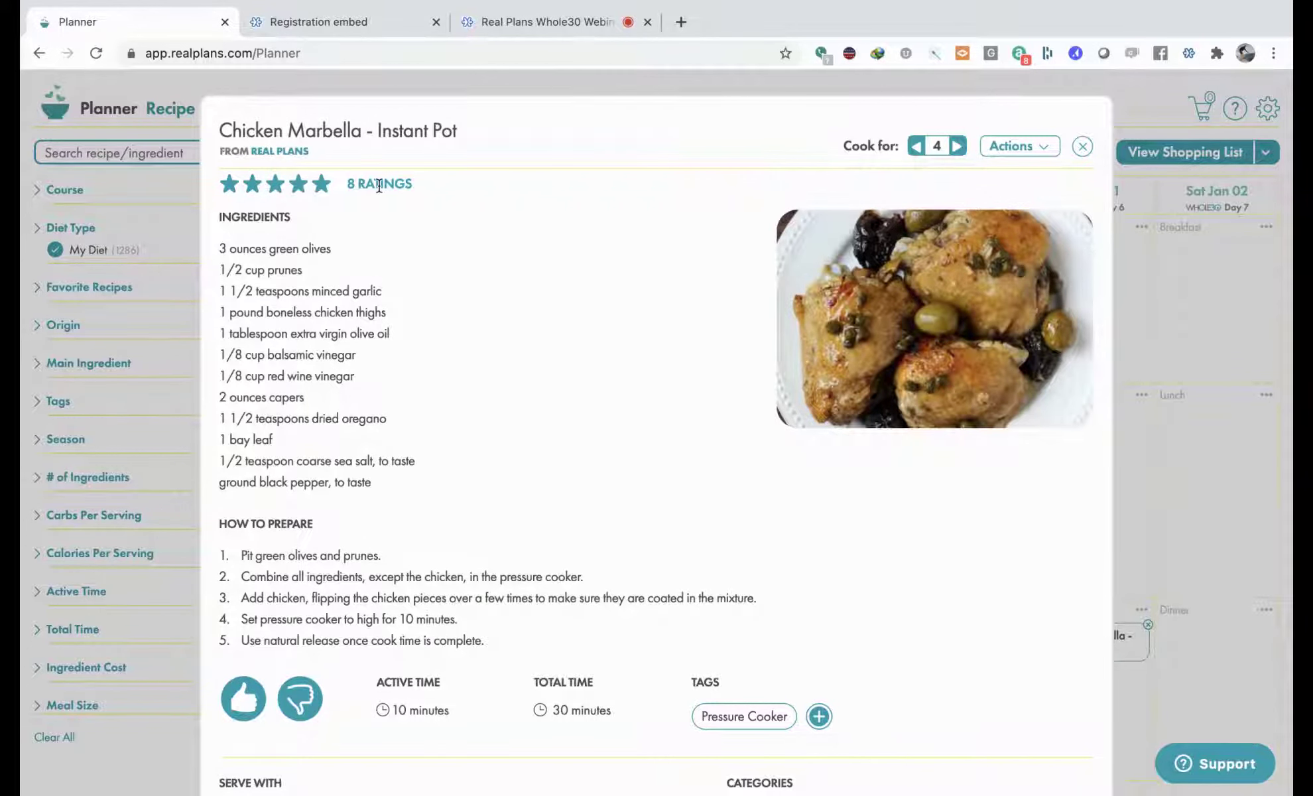
{"action": "left_click", "coordinate": [321, 189]}
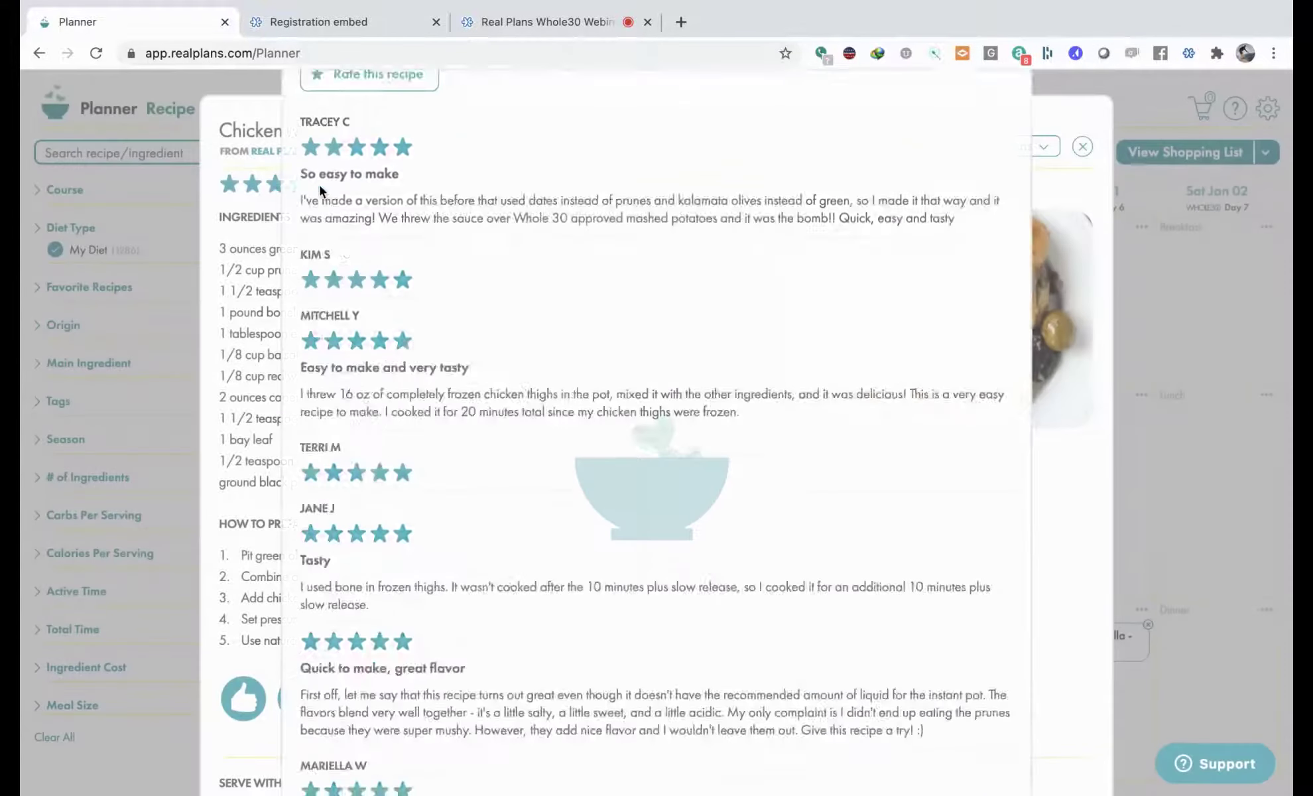
{"action": "scroll", "coordinate": [878, 533], "scroll_direction": "down", "scroll_amount": 5}
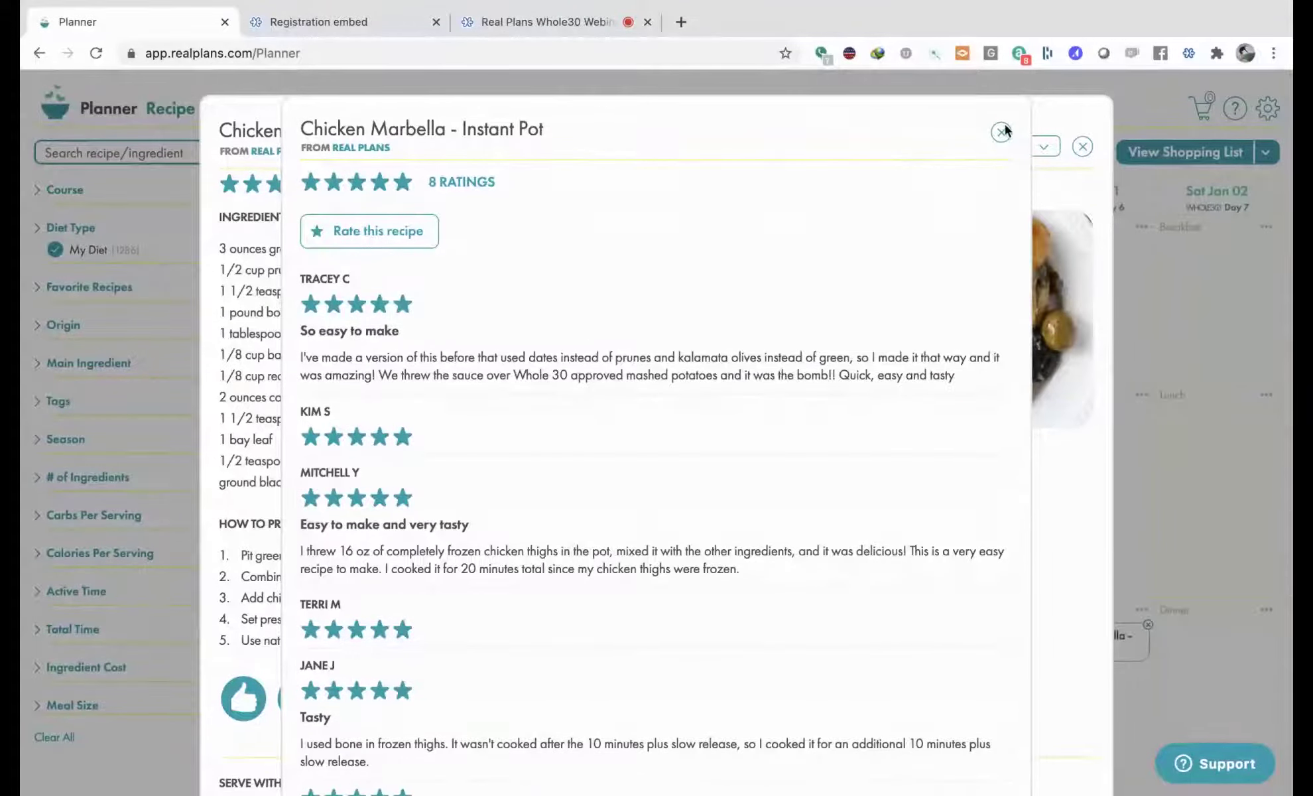
{"action": "left_click", "coordinate": [1002, 131]}
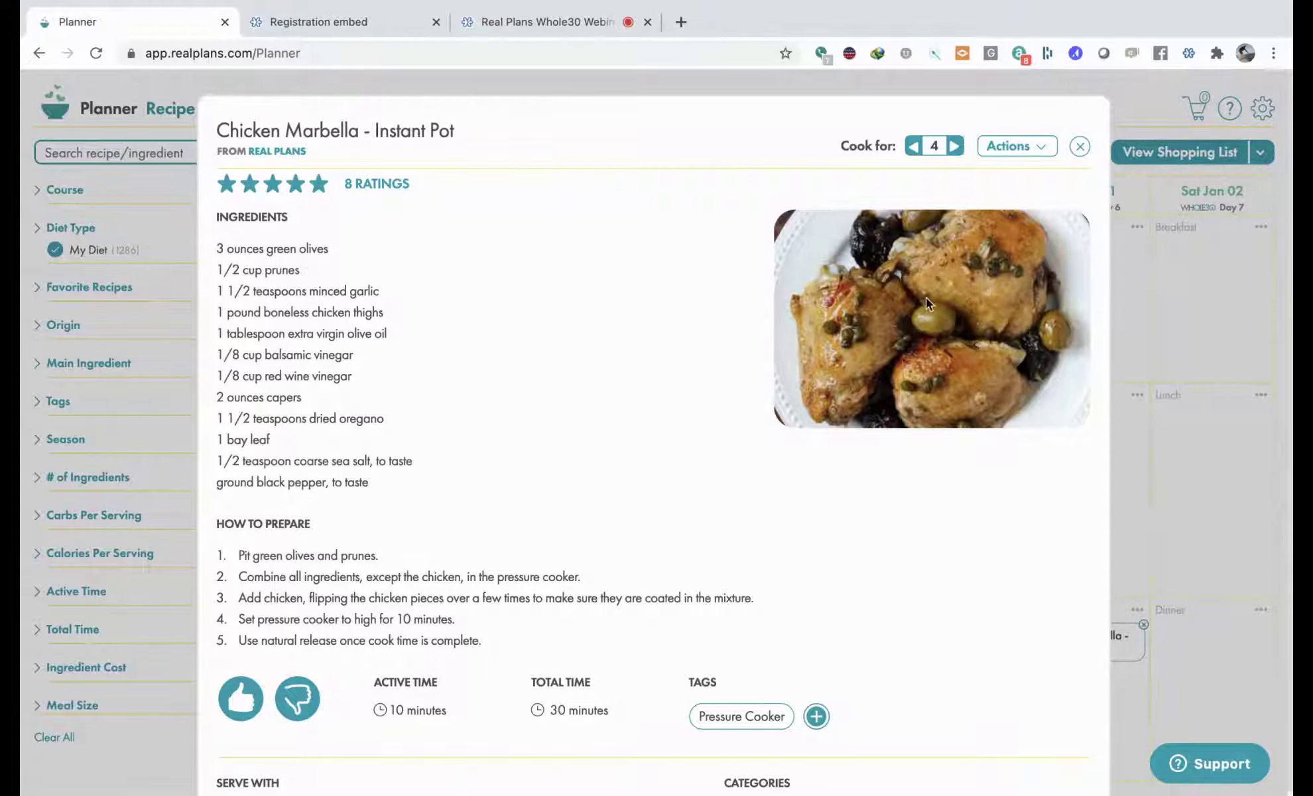
{"action": "left_click", "coordinate": [1080, 145]}
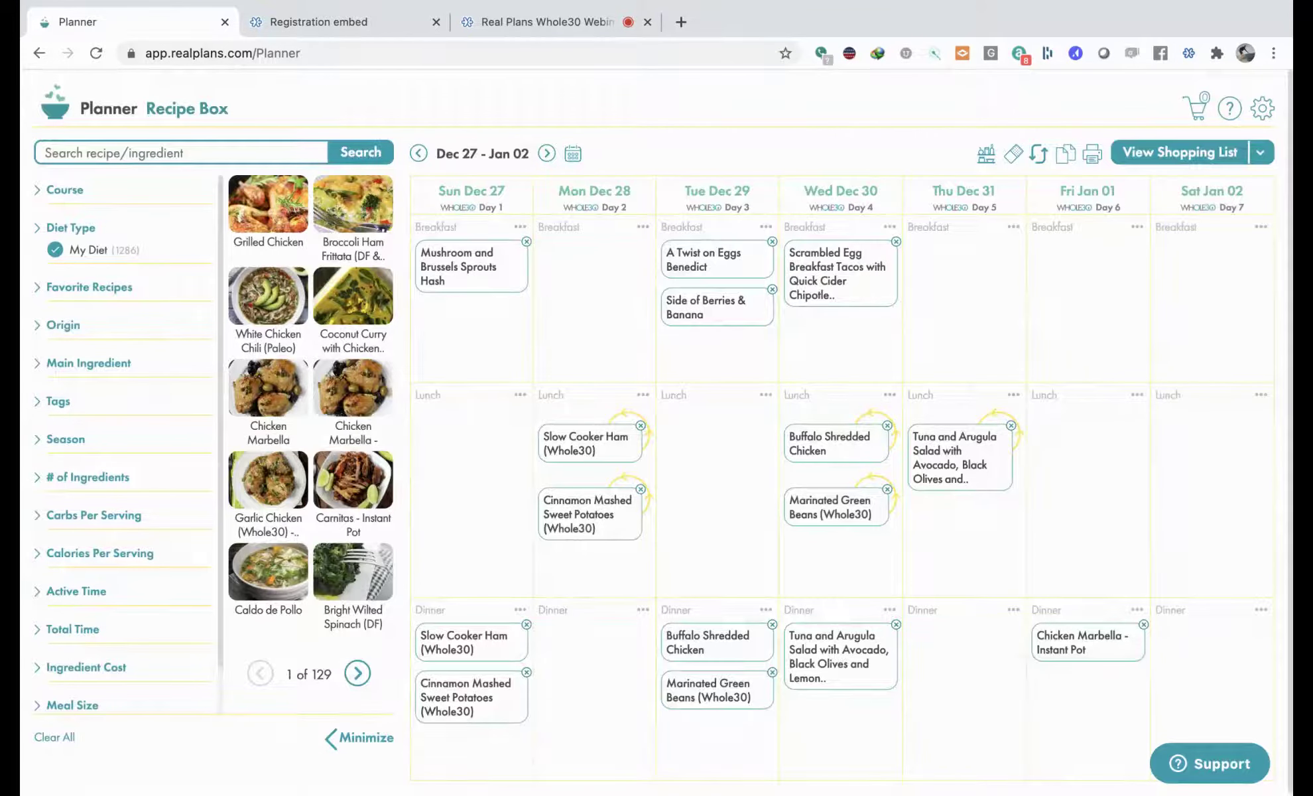
Step: Filter the recipes to the Side Dish course and search for "asparagus"
{"action": "left_click", "coordinate": [53, 192]}
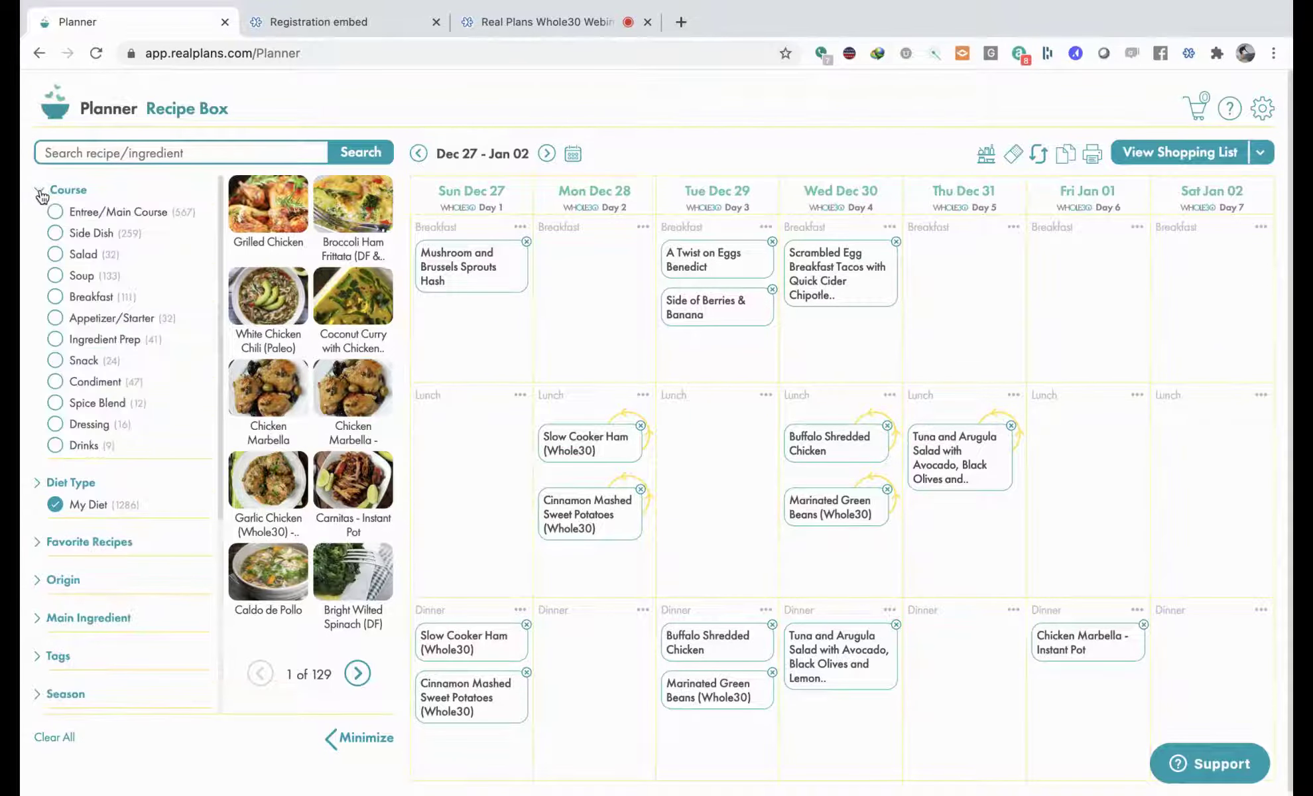
{"action": "left_click", "coordinate": [55, 232]}
{"action": "left_click", "coordinate": [162, 152]}
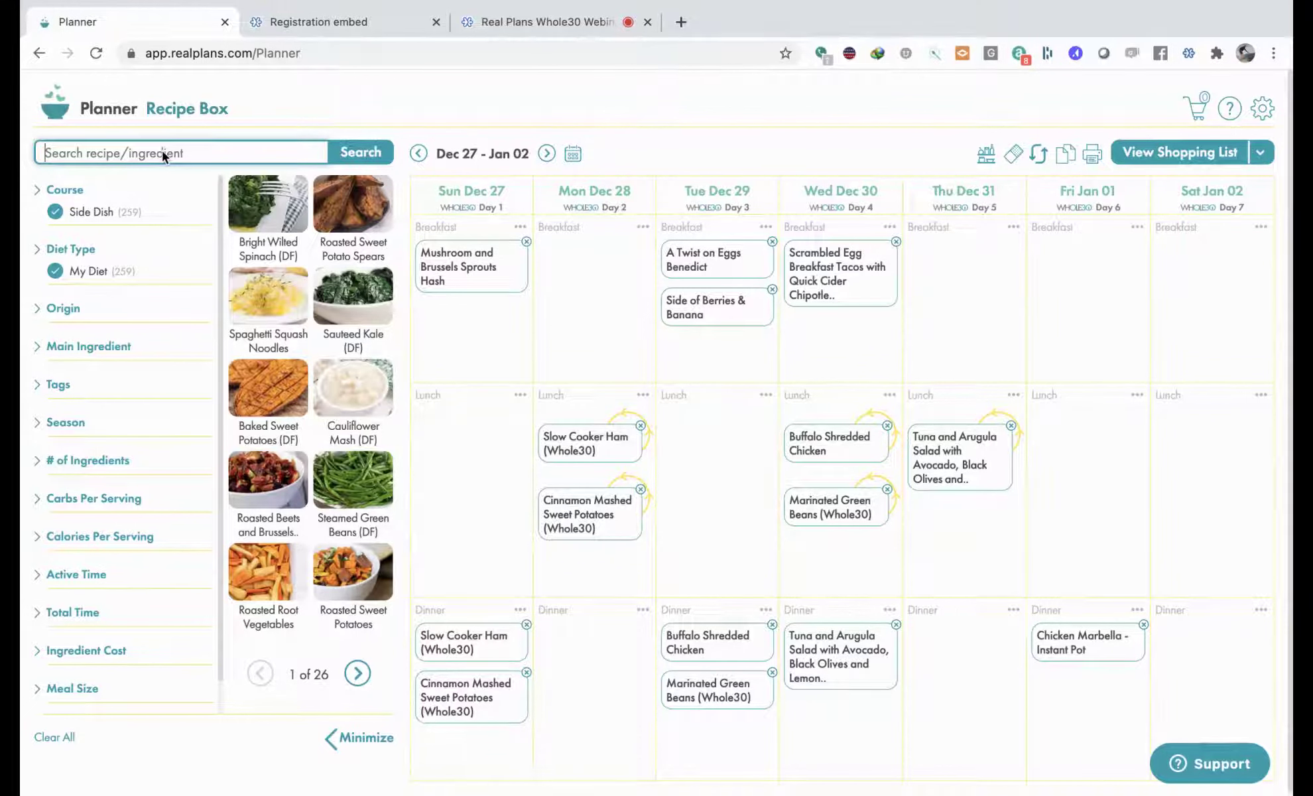
{"action": "type", "text": "asparagus"}
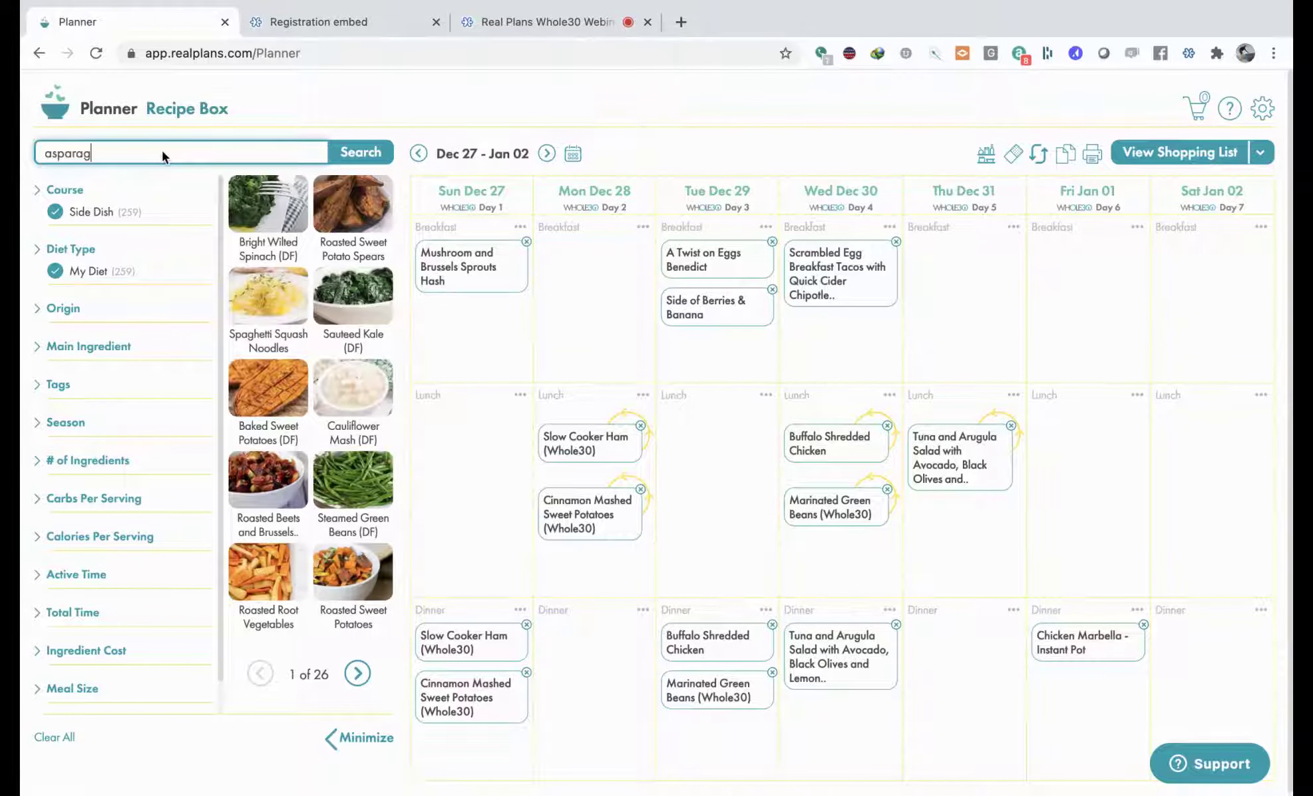
{"action": "left_click", "coordinate": [362, 154]}
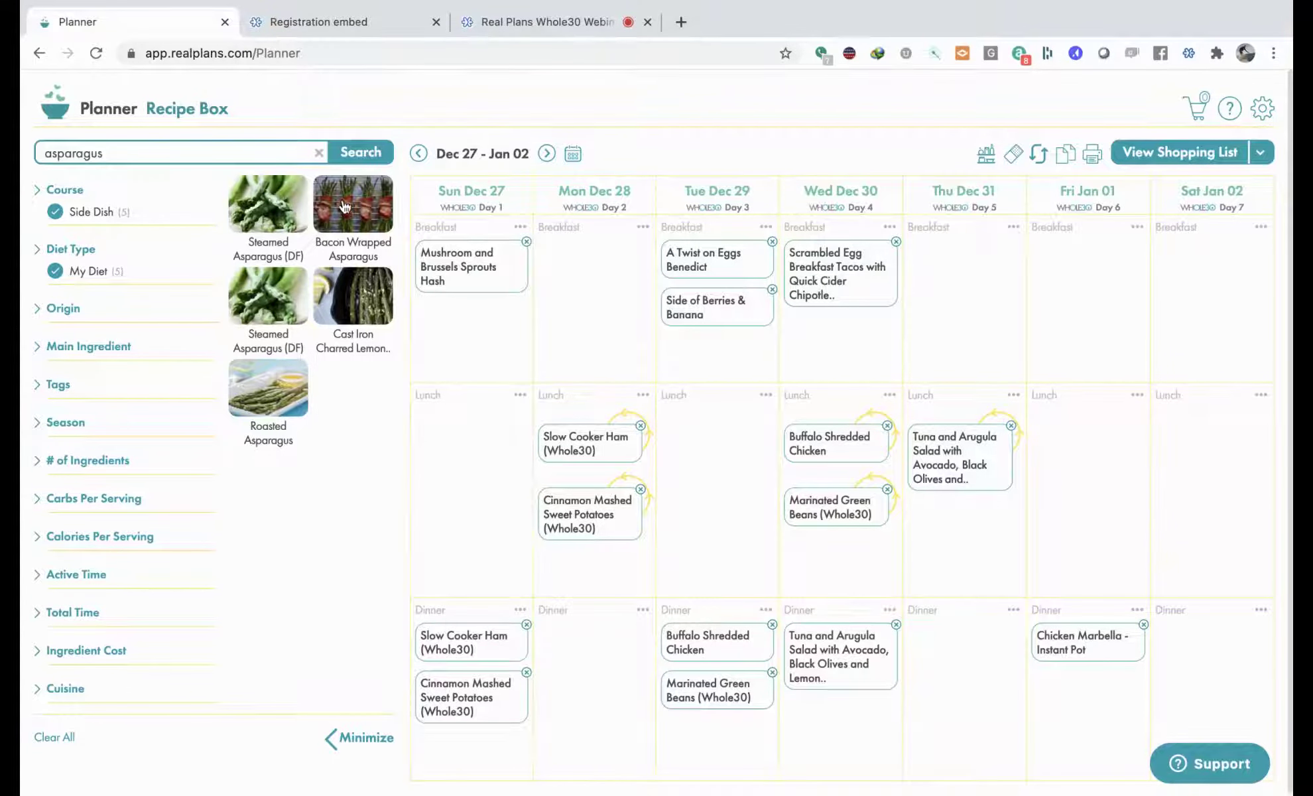
Step: Add Bacon Wrapped Asparagus to Friday Jan 01 dinner, and search for "sweet potato" to add Sweet Potato Latkes to the same meal
{"action": "left_click_drag", "start_coordinate": [345, 210], "coordinate": [1075, 713]}
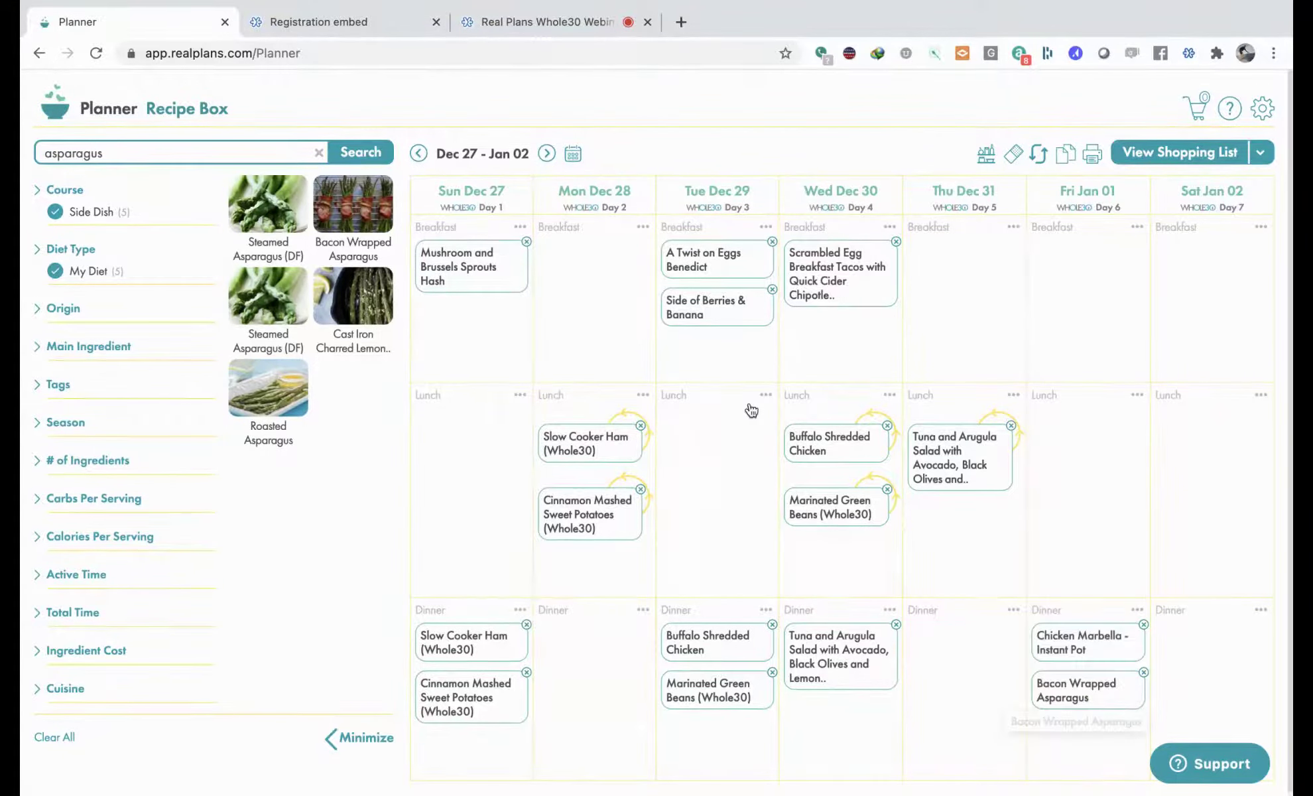
{"action": "triple_click", "coordinate": [284, 151]}
{"action": "type", "text": "sweet potato"}
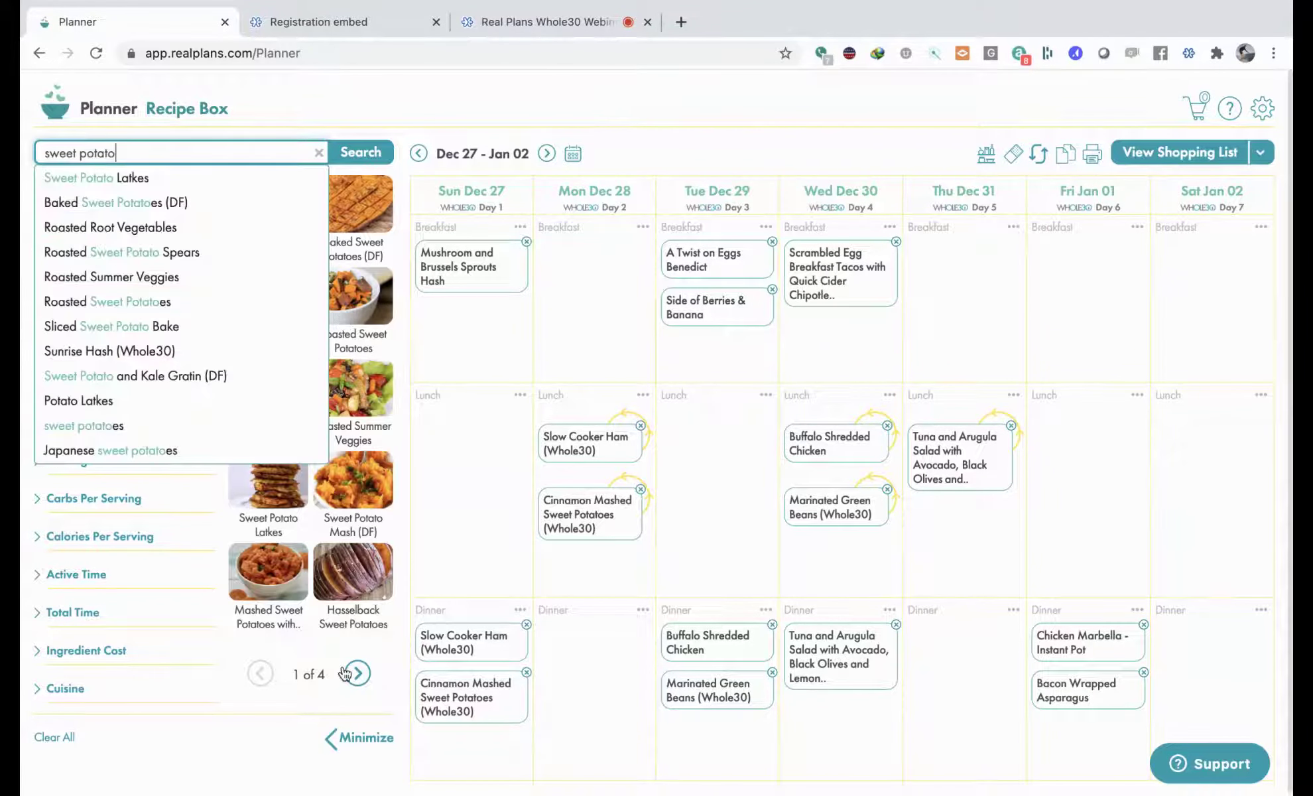
{"action": "left_click", "coordinate": [388, 644]}
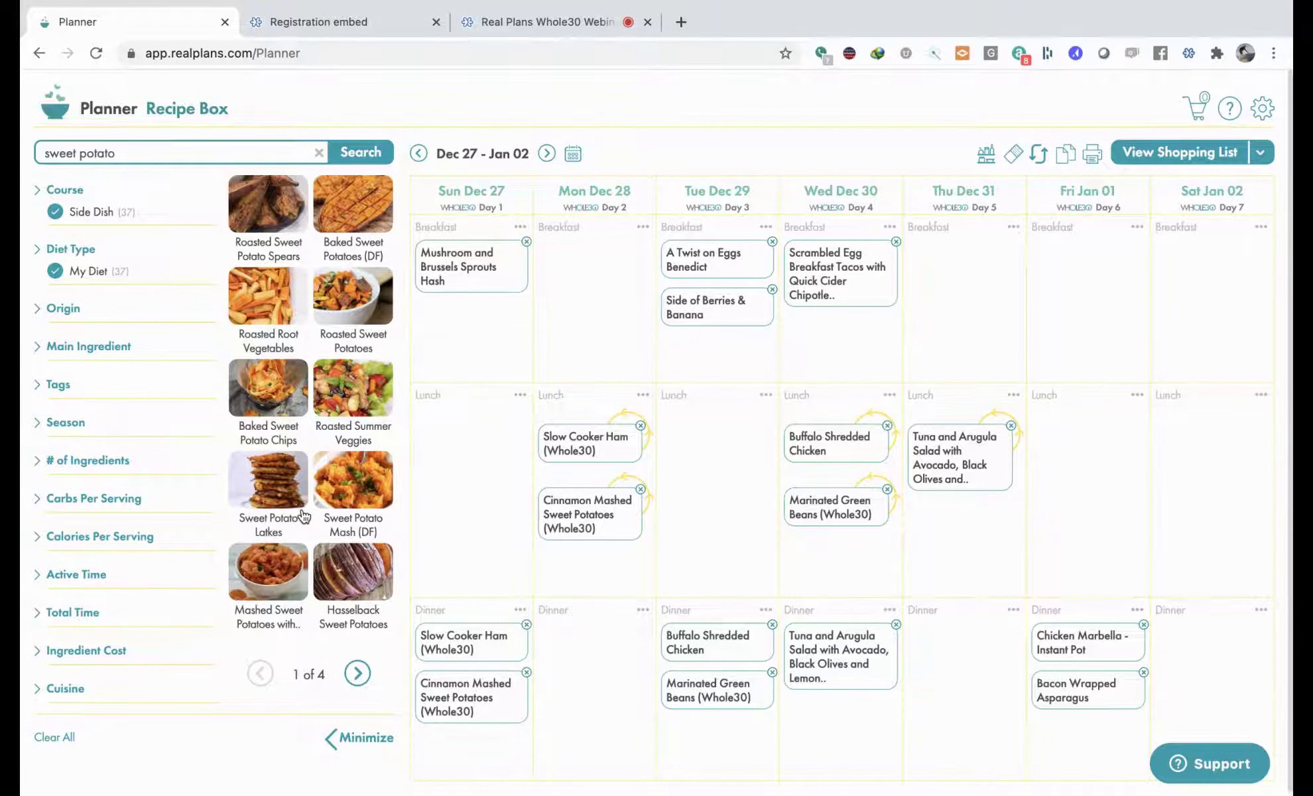
{"action": "left_click_drag", "start_coordinate": [279, 479], "coordinate": [1068, 732]}
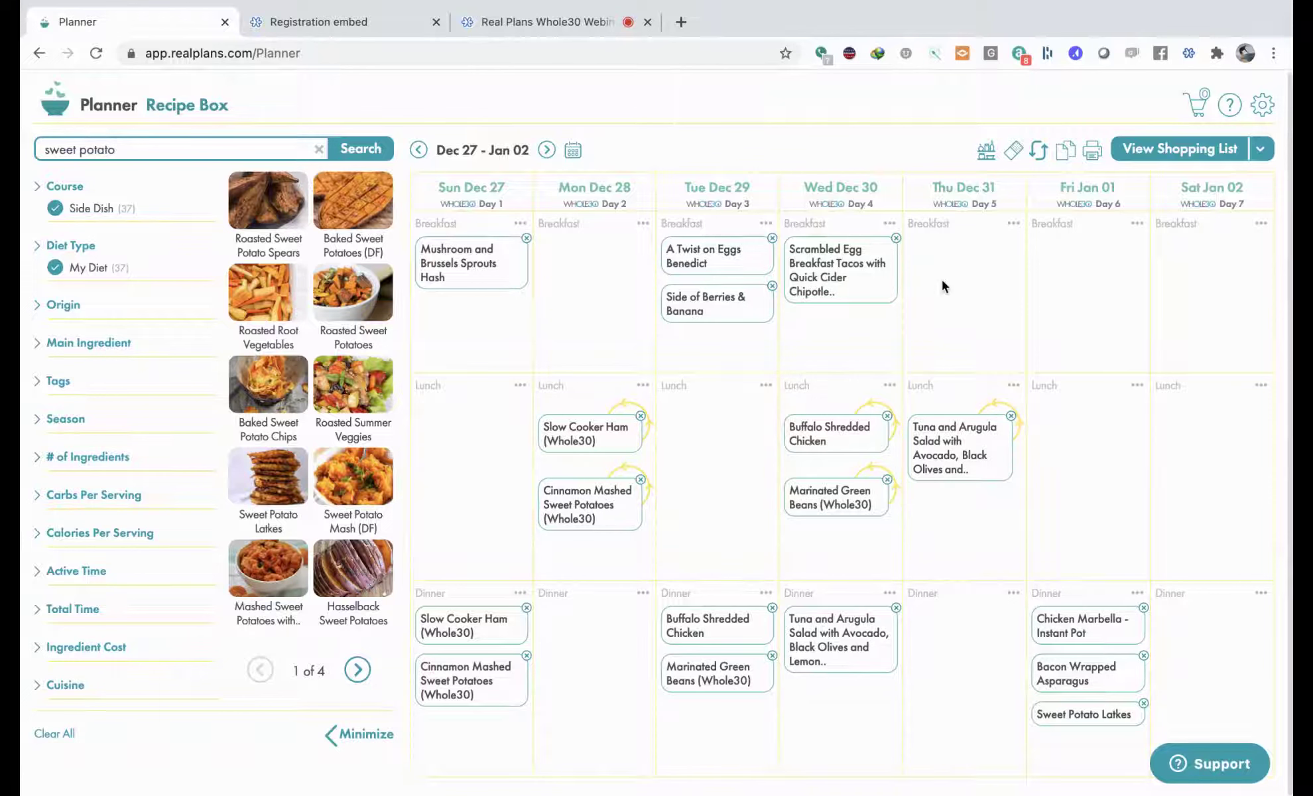
Step: Browse the Recipe Box's My Diet recipes and examine the available filter categories
{"action": "left_click", "coordinate": [205, 110]}
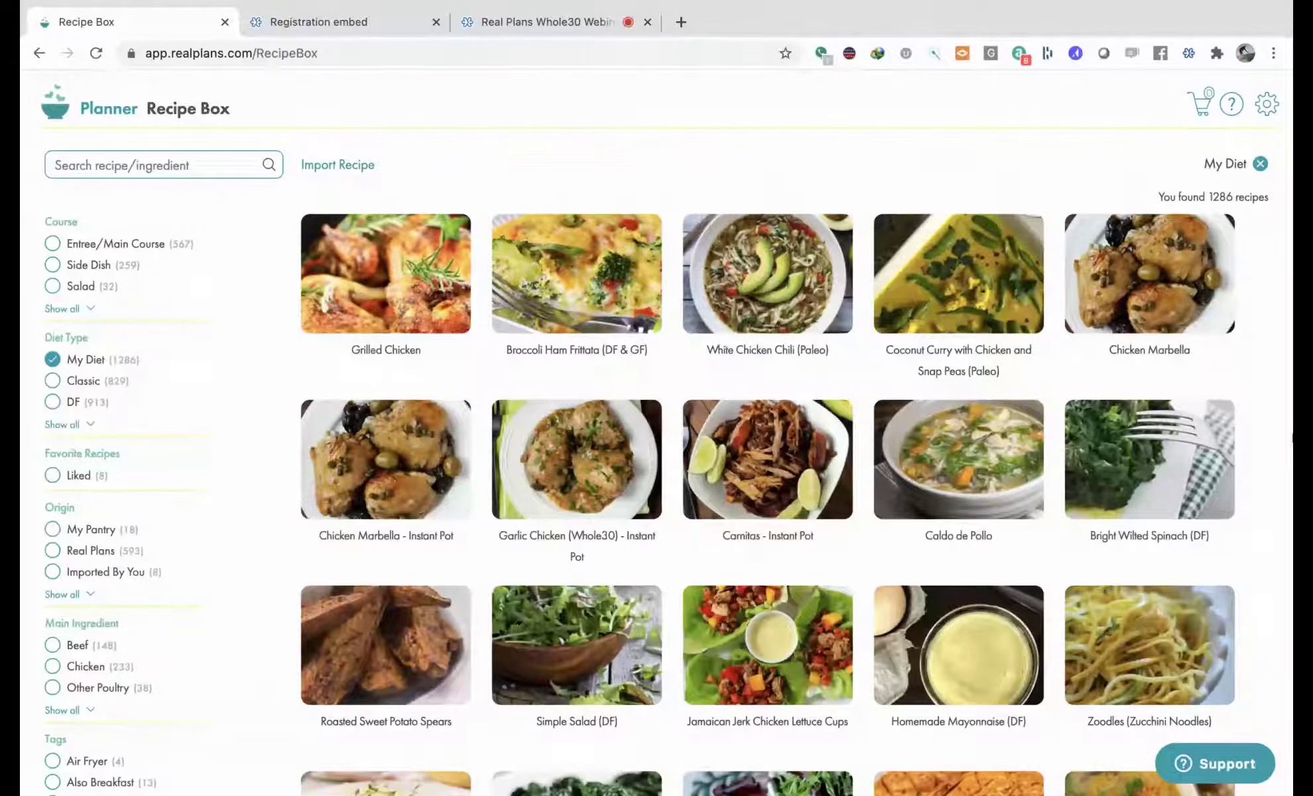
{"action": "scroll", "coordinate": [1271, 424], "scroll_direction": "down", "scroll_amount": 3}
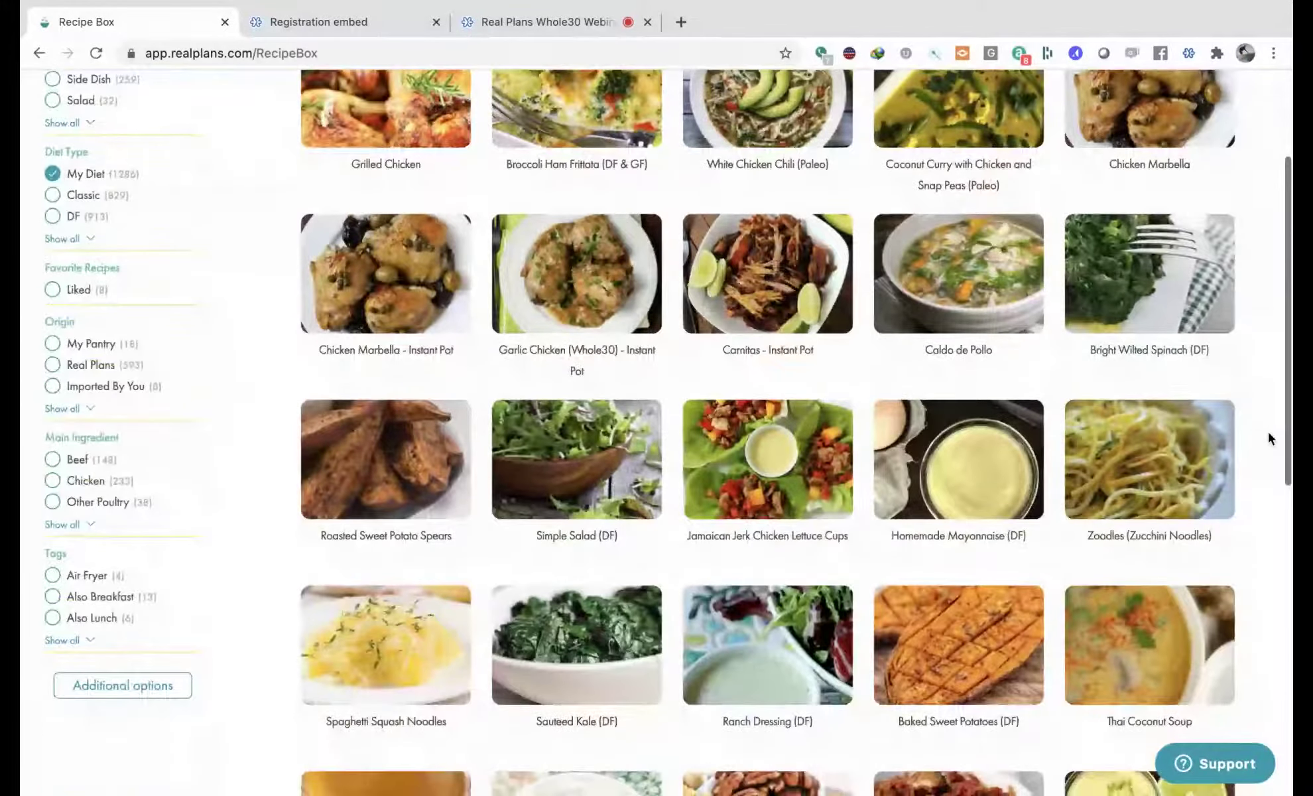
{"action": "scroll", "coordinate": [1270, 437], "scroll_direction": "down", "scroll_amount": 4}
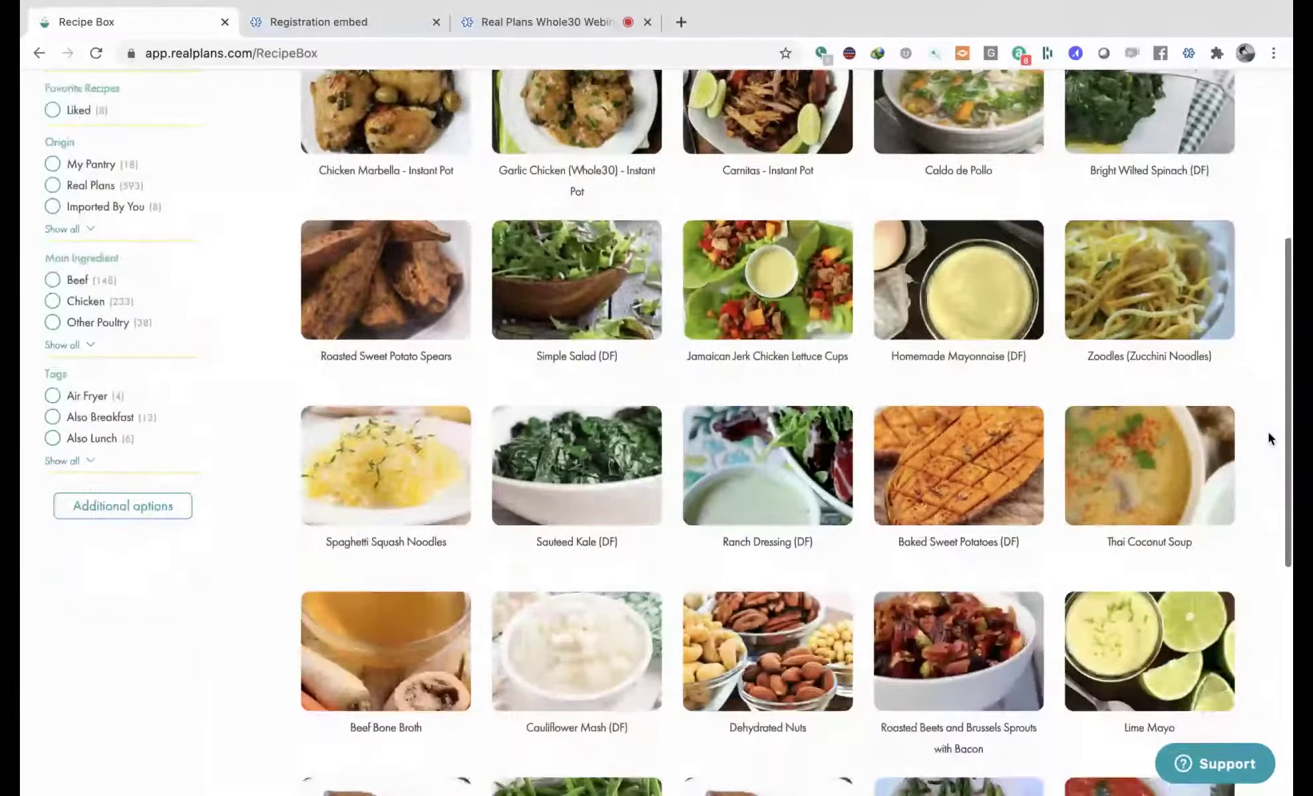
{"action": "scroll", "coordinate": [1268, 439], "scroll_direction": "down", "scroll_amount": 1}
{"action": "scroll", "coordinate": [1243, 359], "scroll_direction": "down", "scroll_amount": 3}
{"action": "scroll", "coordinate": [1241, 356], "scroll_direction": "up", "scroll_amount": 8}
{"action": "scroll", "coordinate": [1242, 356], "scroll_direction": "down", "scroll_amount": 5}
{"action": "scroll", "coordinate": [1242, 356], "scroll_direction": "up", "scroll_amount": 3}
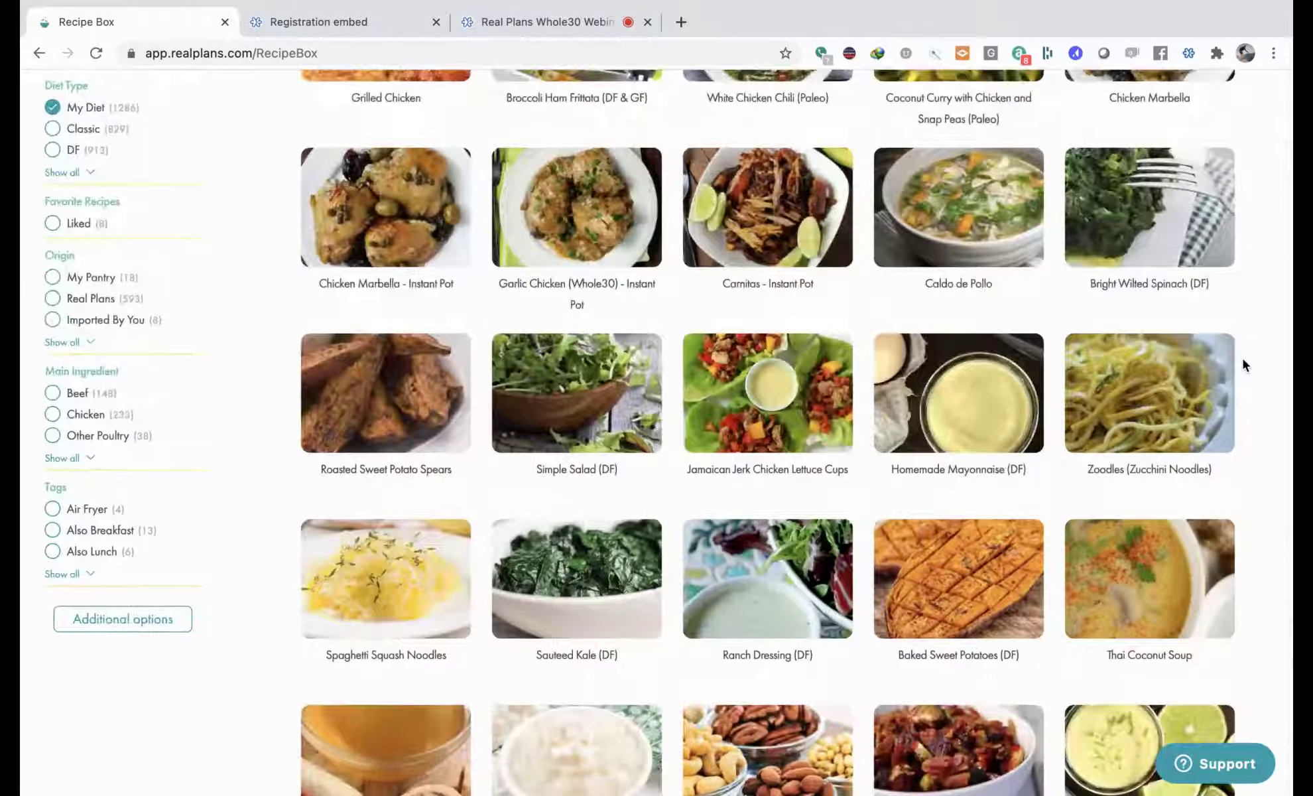
{"action": "scroll", "coordinate": [1242, 364], "scroll_direction": "down", "scroll_amount": 1}
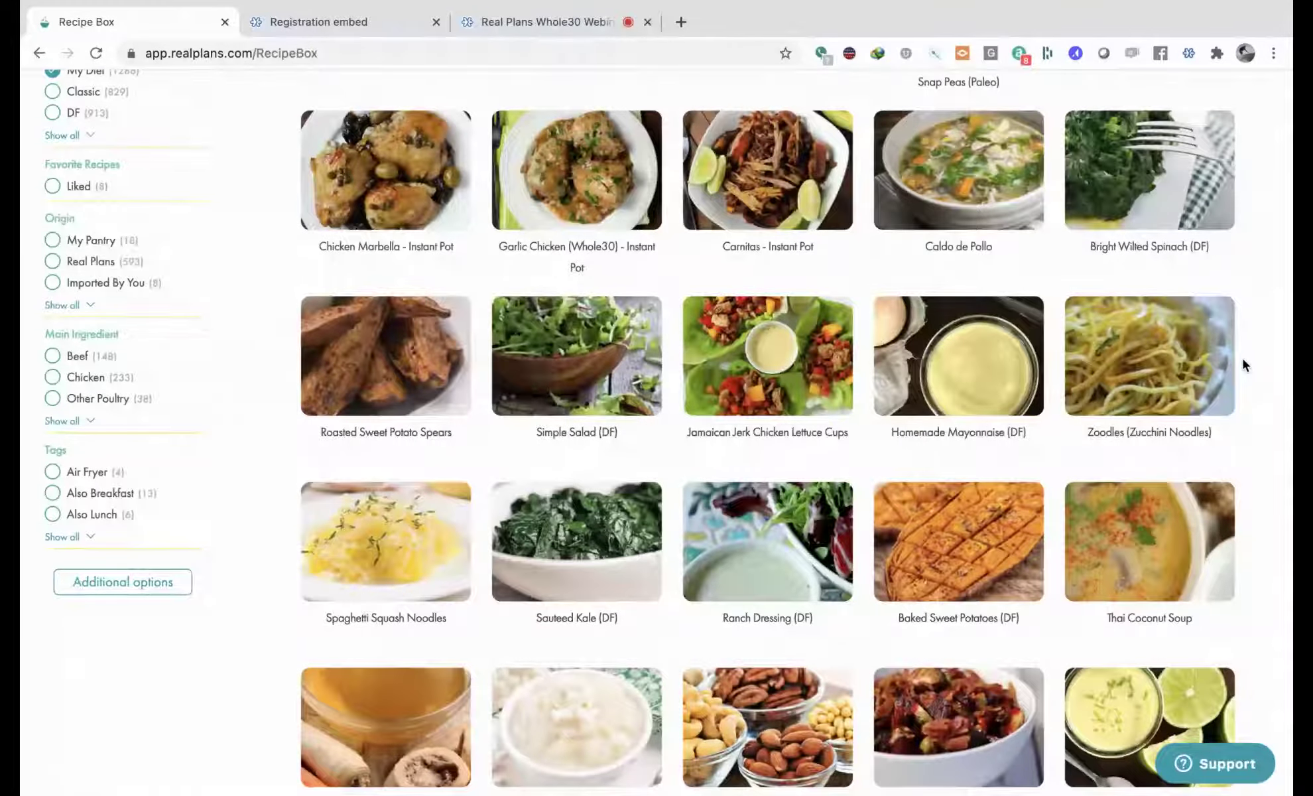
{"action": "scroll", "coordinate": [1242, 365], "scroll_direction": "up", "scroll_amount": 6}
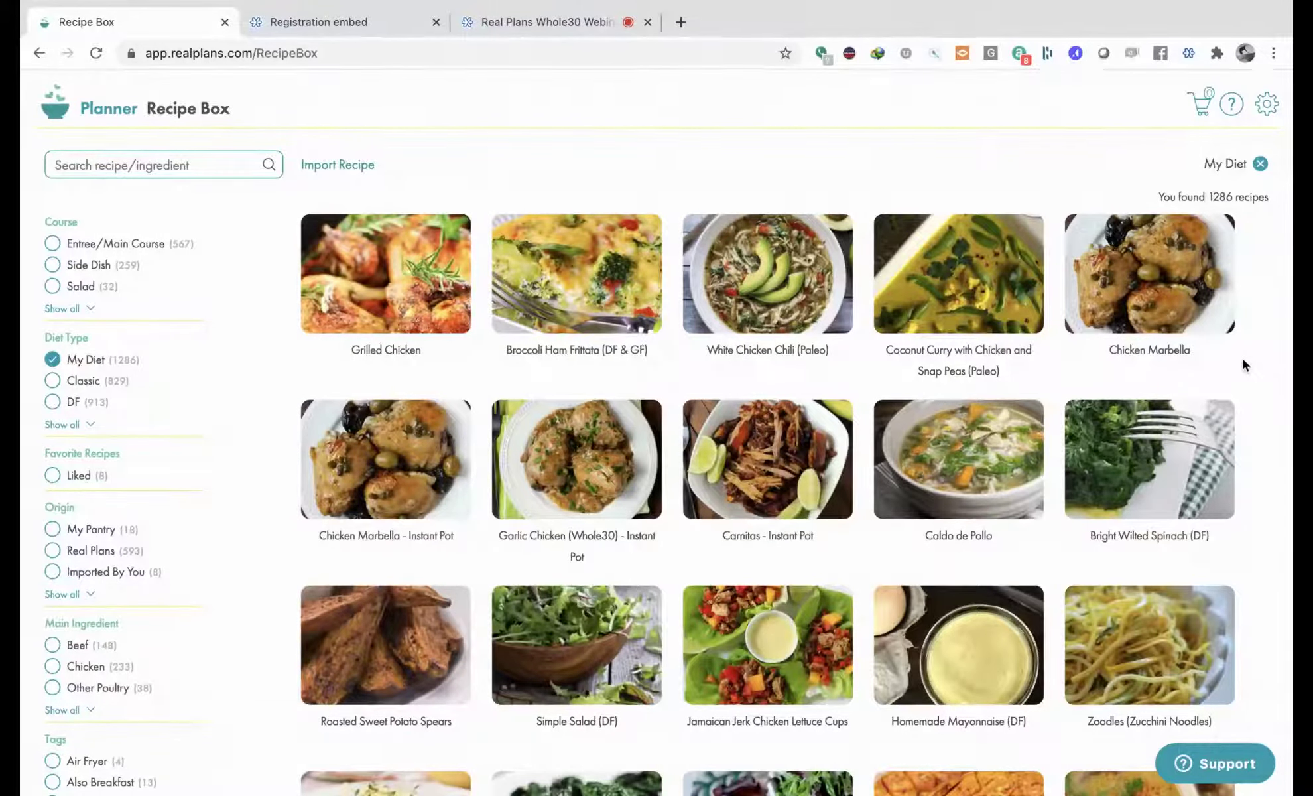
{"action": "scroll", "coordinate": [1243, 364], "scroll_direction": "down", "scroll_amount": 1}
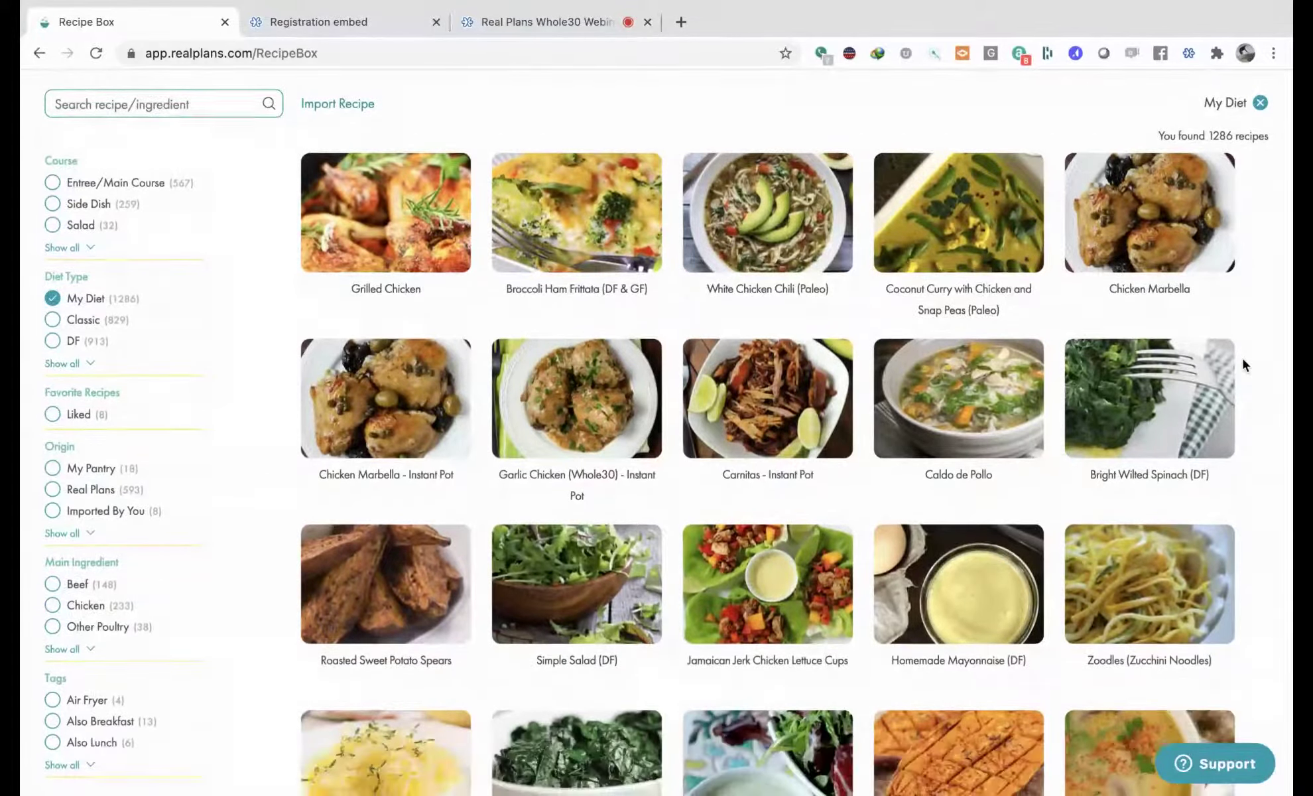
{"action": "scroll", "coordinate": [1243, 358], "scroll_direction": "down", "scroll_amount": 1}
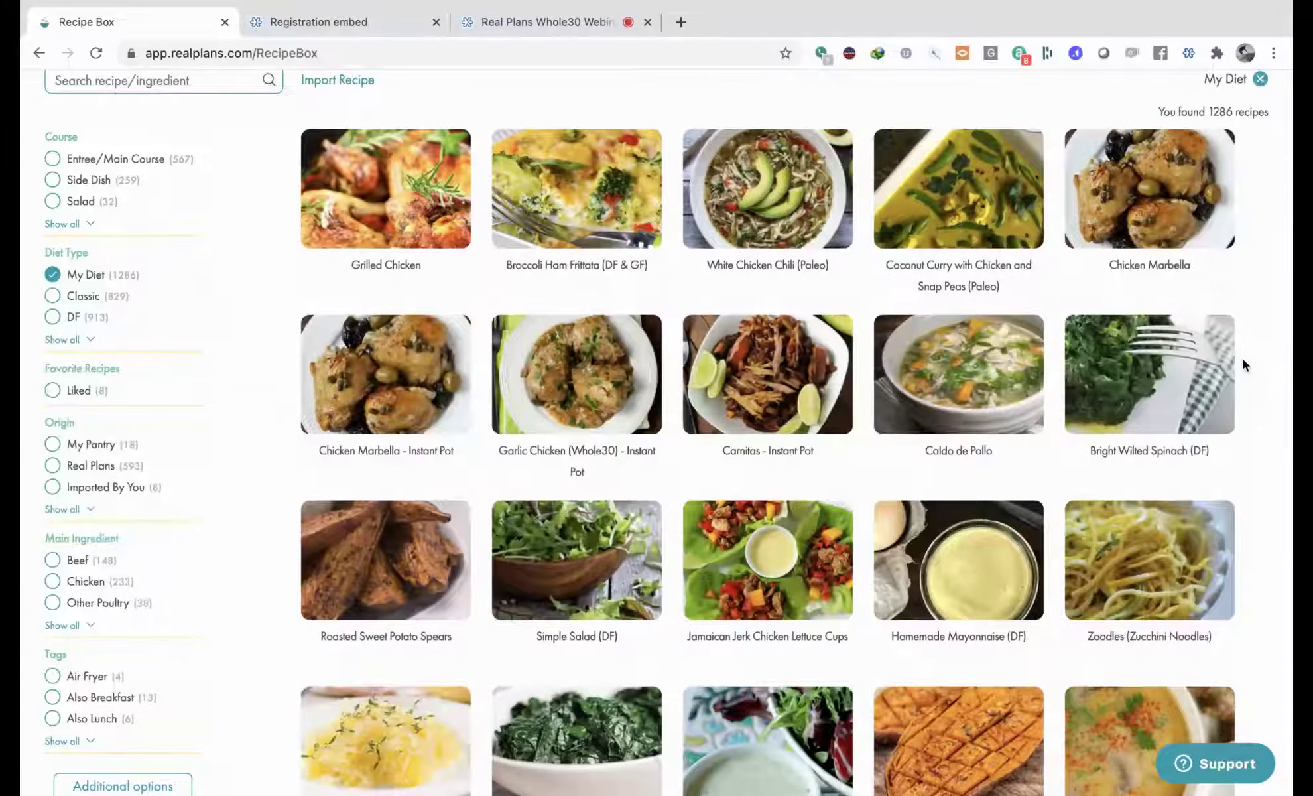
Step: Remove the My Diet filter in the Recipe Box to list recipes of every diet type
{"action": "scroll", "coordinate": [1242, 364], "scroll_direction": "up", "scroll_amount": 1}
{"action": "left_click", "coordinate": [53, 315]}
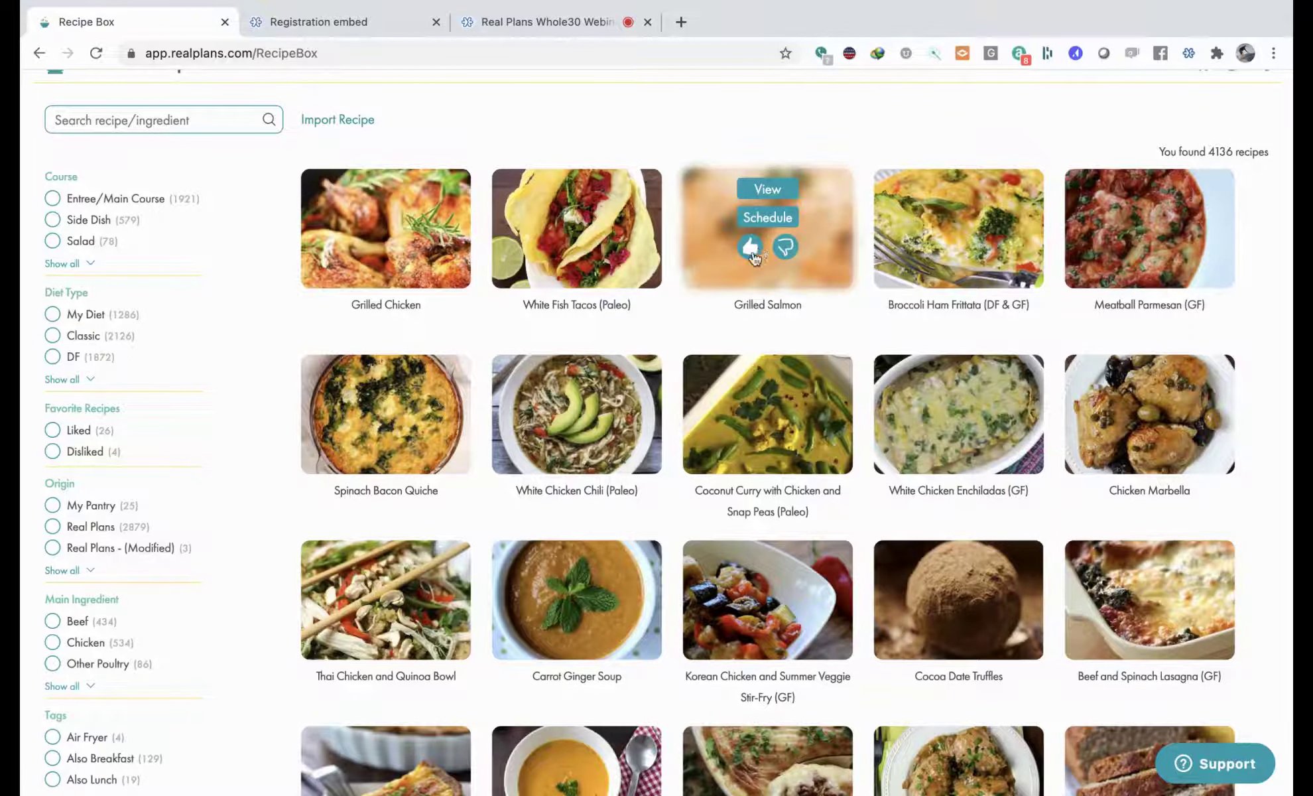
{"action": "scroll", "coordinate": [1274, 403], "scroll_direction": "down", "scroll_amount": 1}
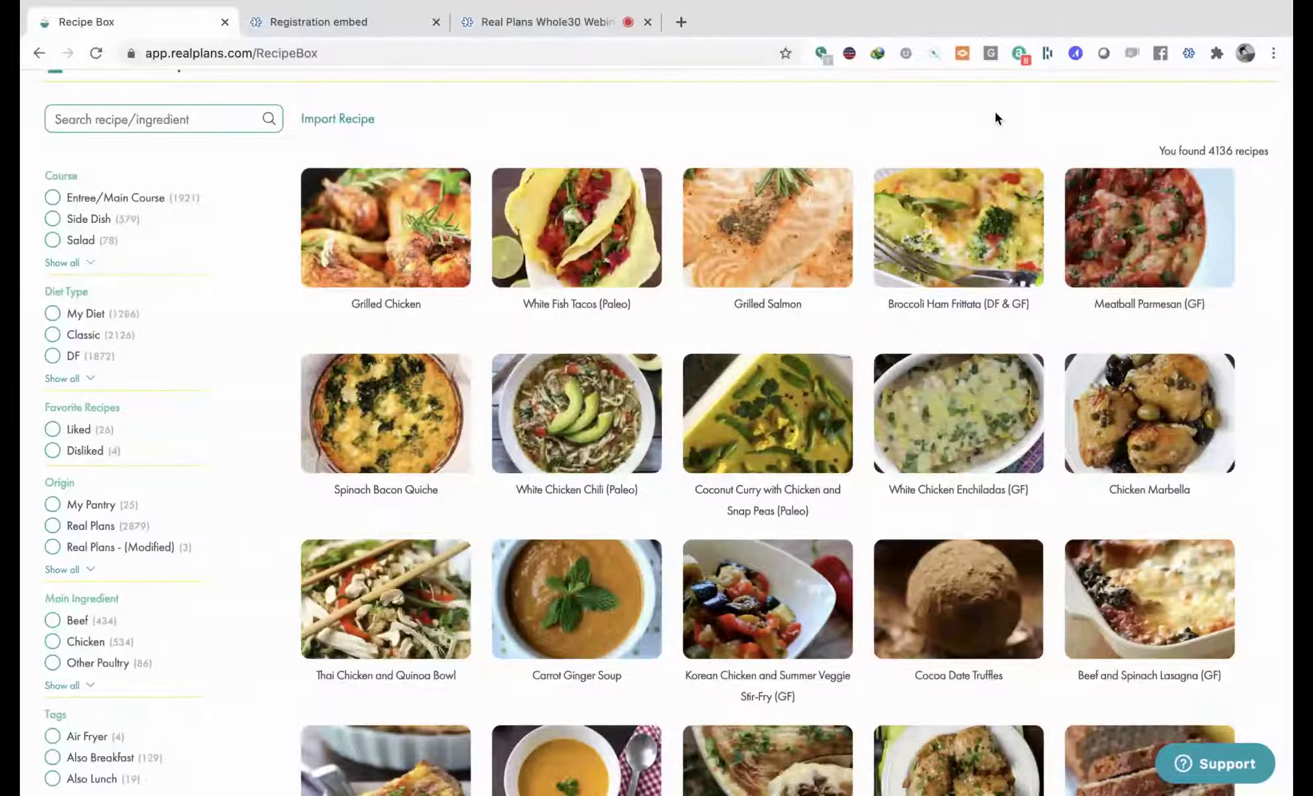
Step: Examine the recipe import options, including website import and the manual recipe form, and cancel without importing anything
{"action": "left_click", "coordinate": [339, 120]}
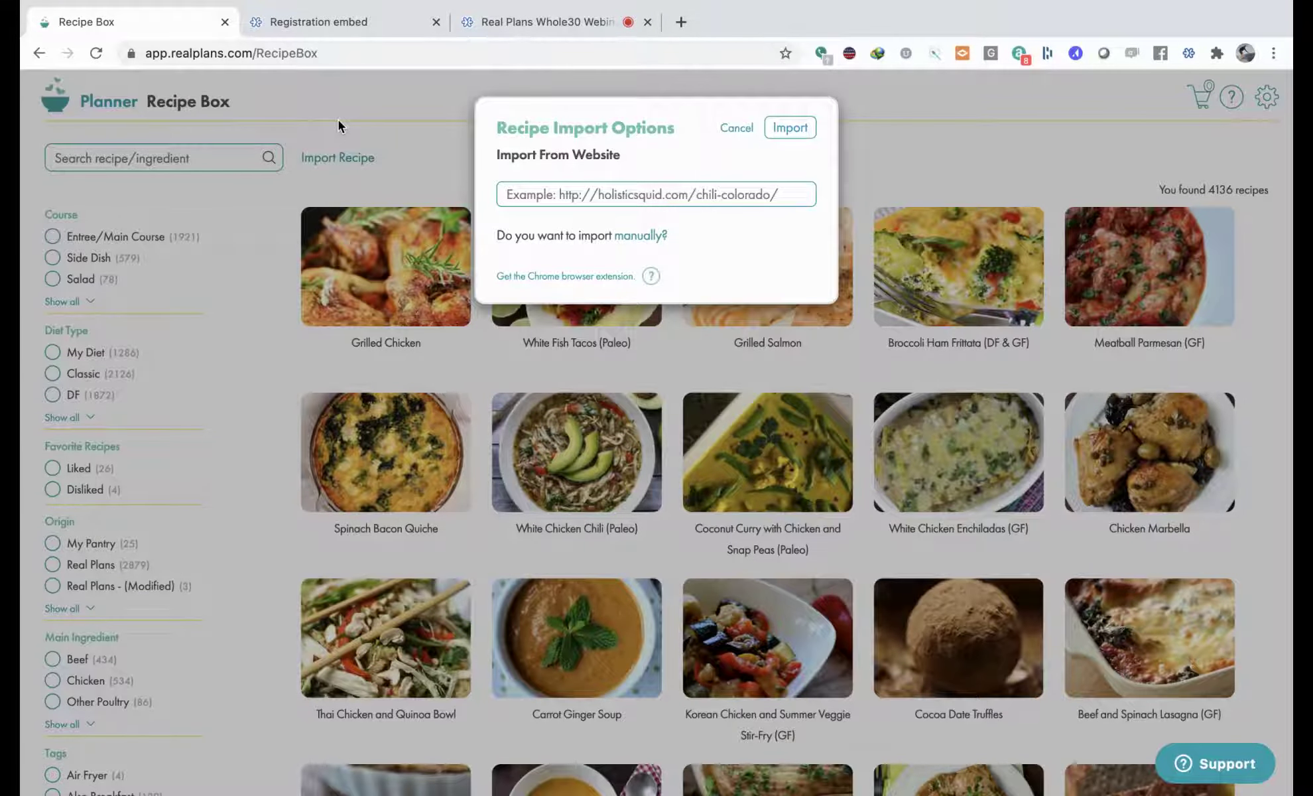
{"action": "left_click", "coordinate": [630, 196]}
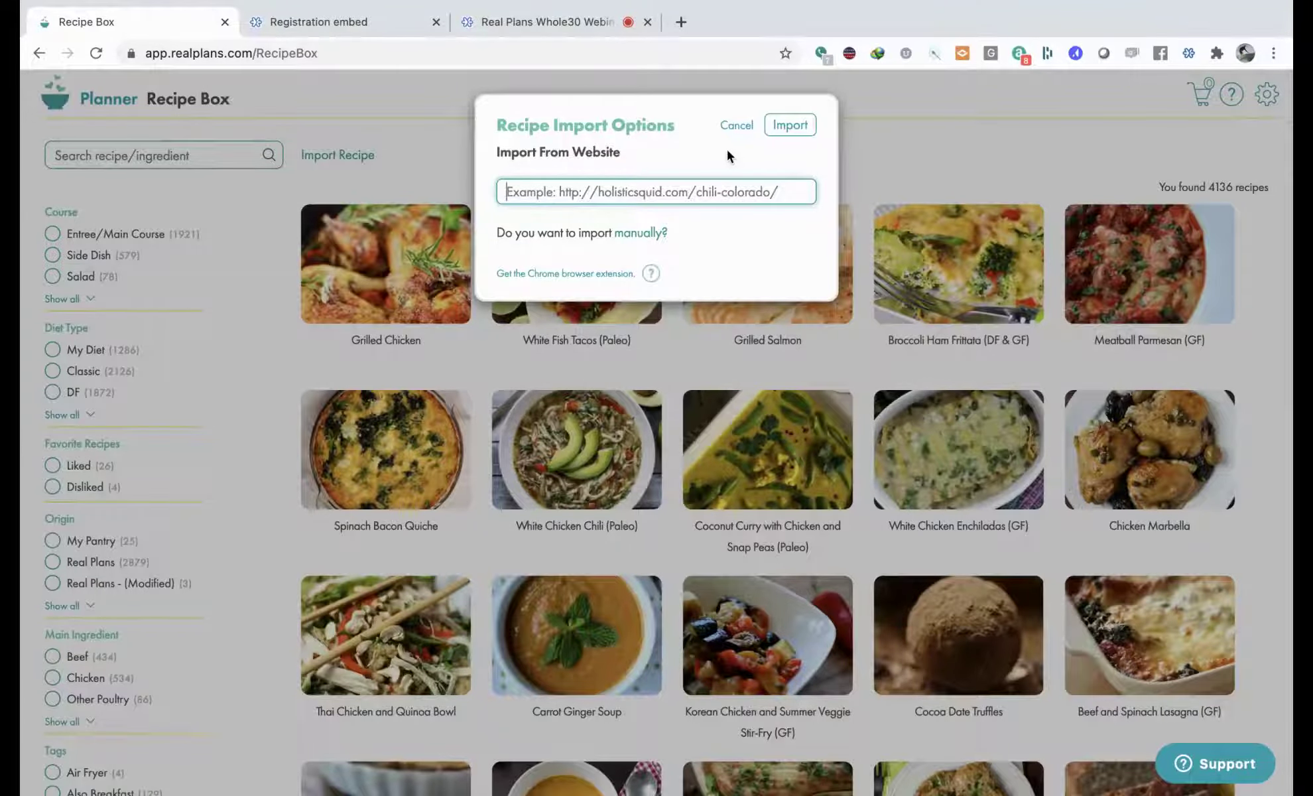
{"action": "left_click", "coordinate": [646, 235]}
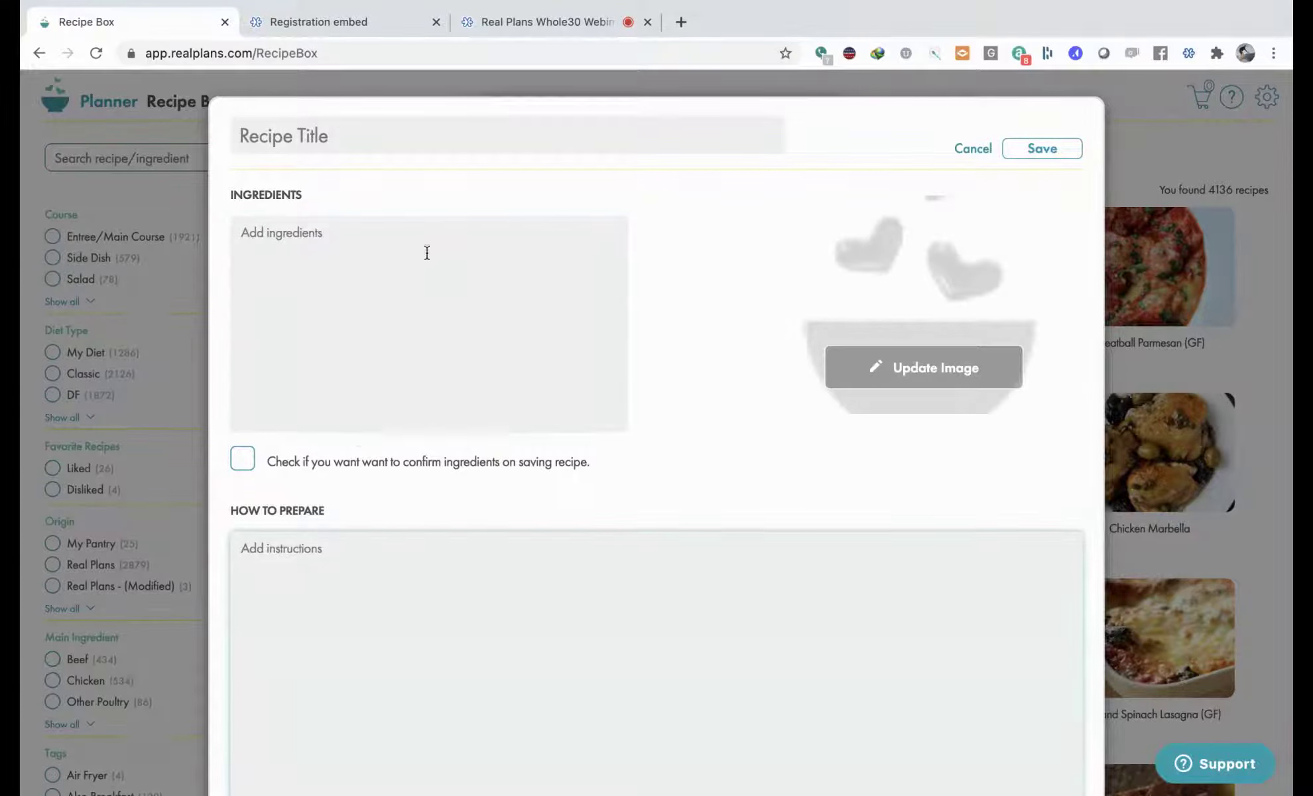
{"action": "left_click", "coordinate": [972, 150]}
{"action": "left_click", "coordinate": [745, 130]}
Step: Return to the planner and review the pantry categories and the recommended important ingredients, then close the pantry
{"action": "left_click", "coordinate": [107, 103]}
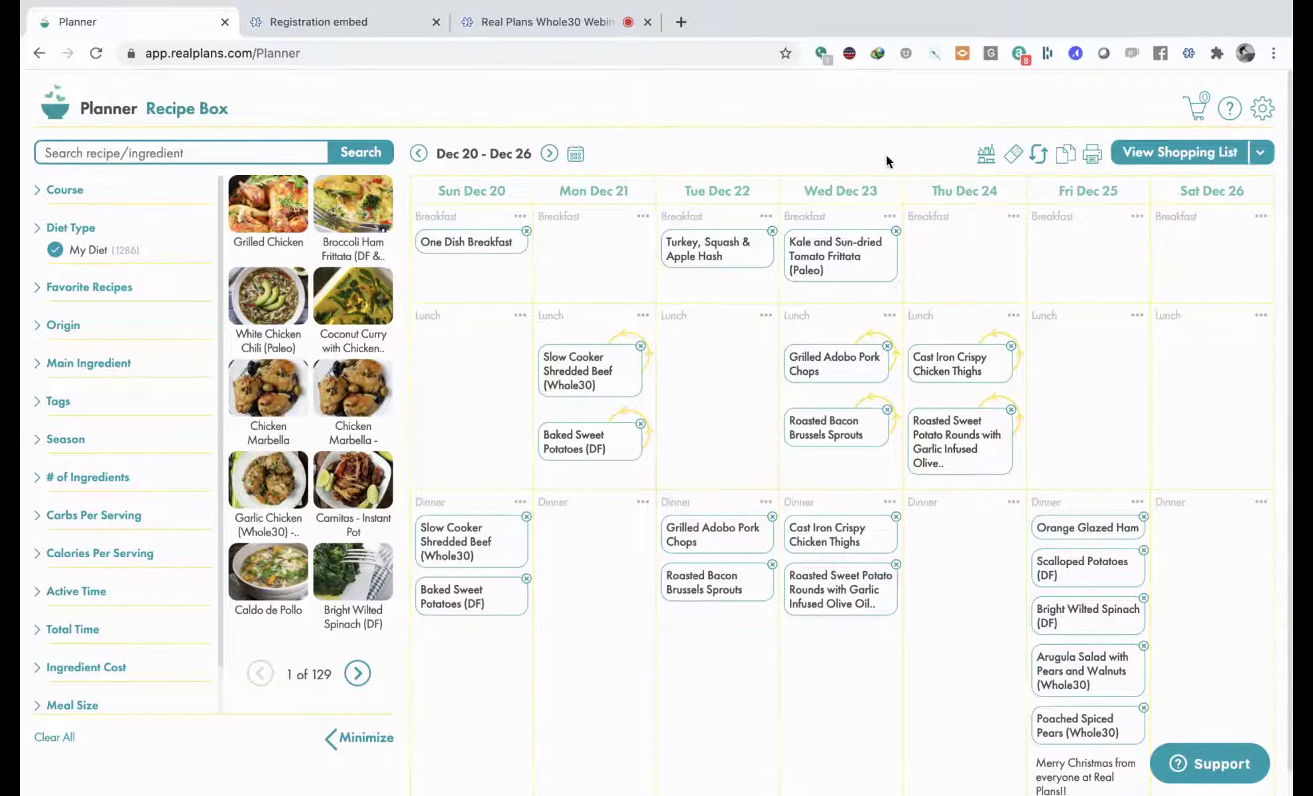
{"action": "left_click", "coordinate": [987, 155]}
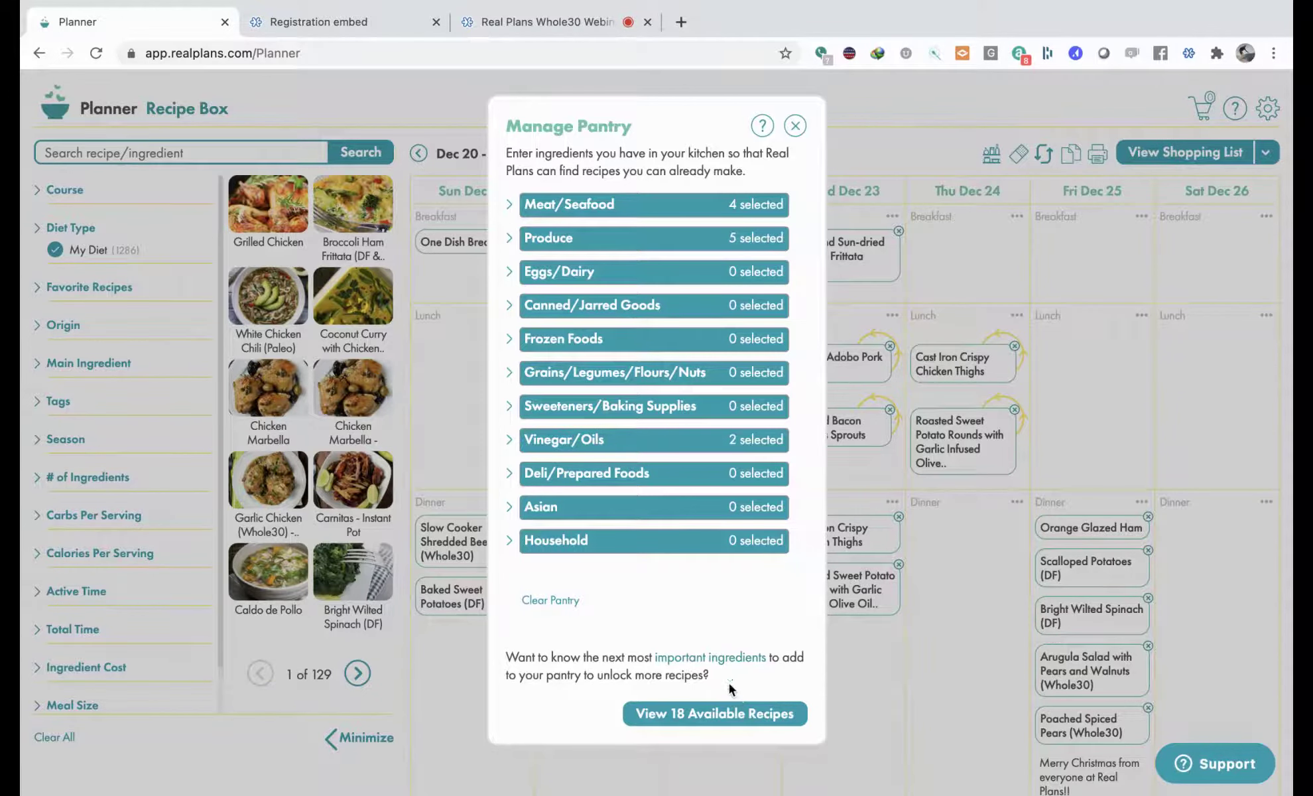
{"action": "left_click", "coordinate": [716, 655]}
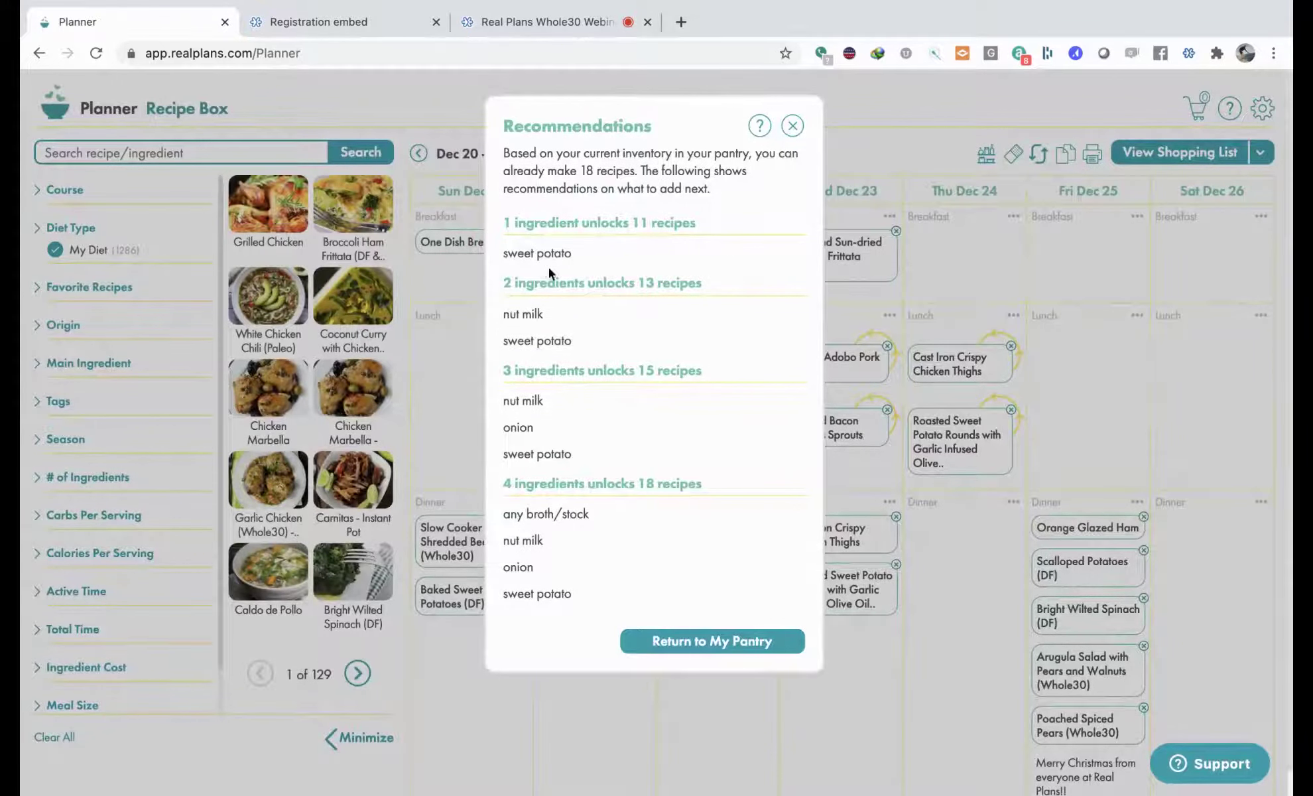
{"action": "left_click_drag", "start_coordinate": [573, 255], "coordinate": [503, 252]}
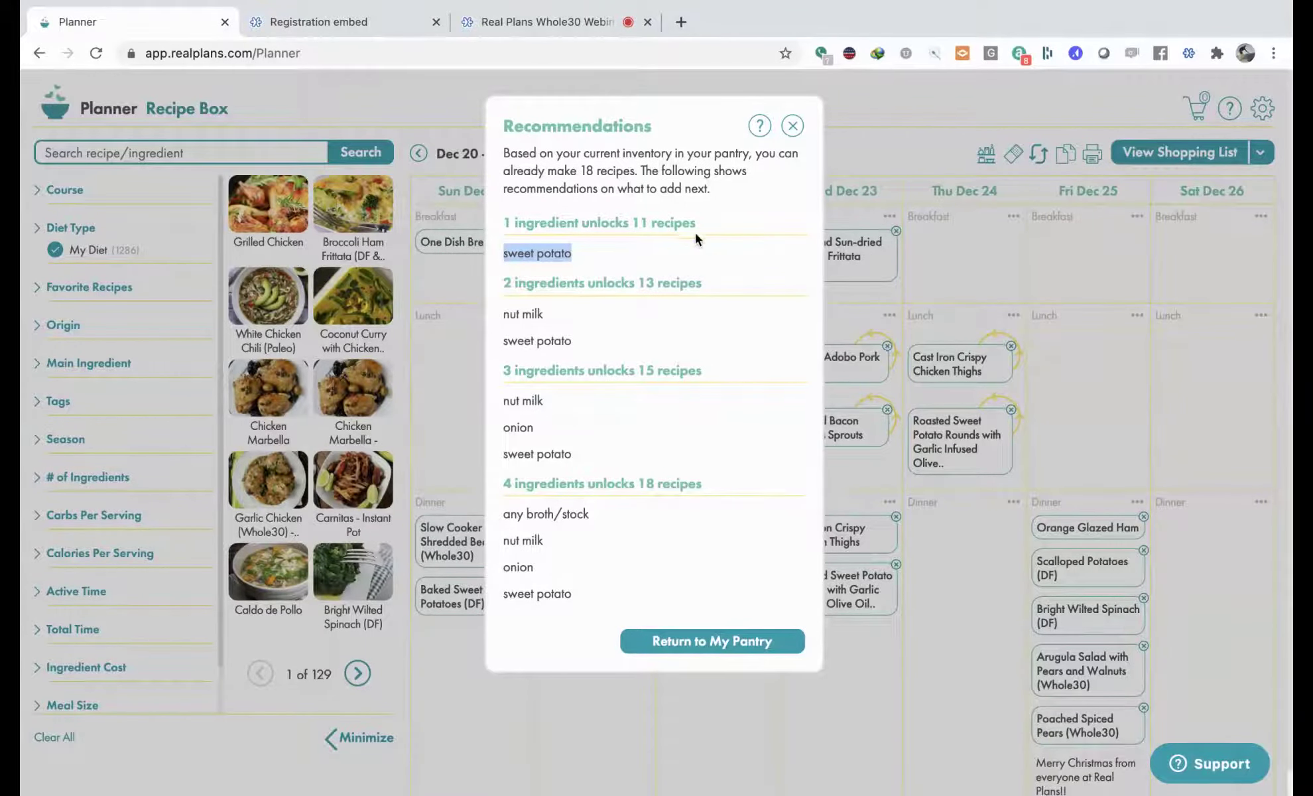
{"action": "left_click", "coordinate": [712, 644]}
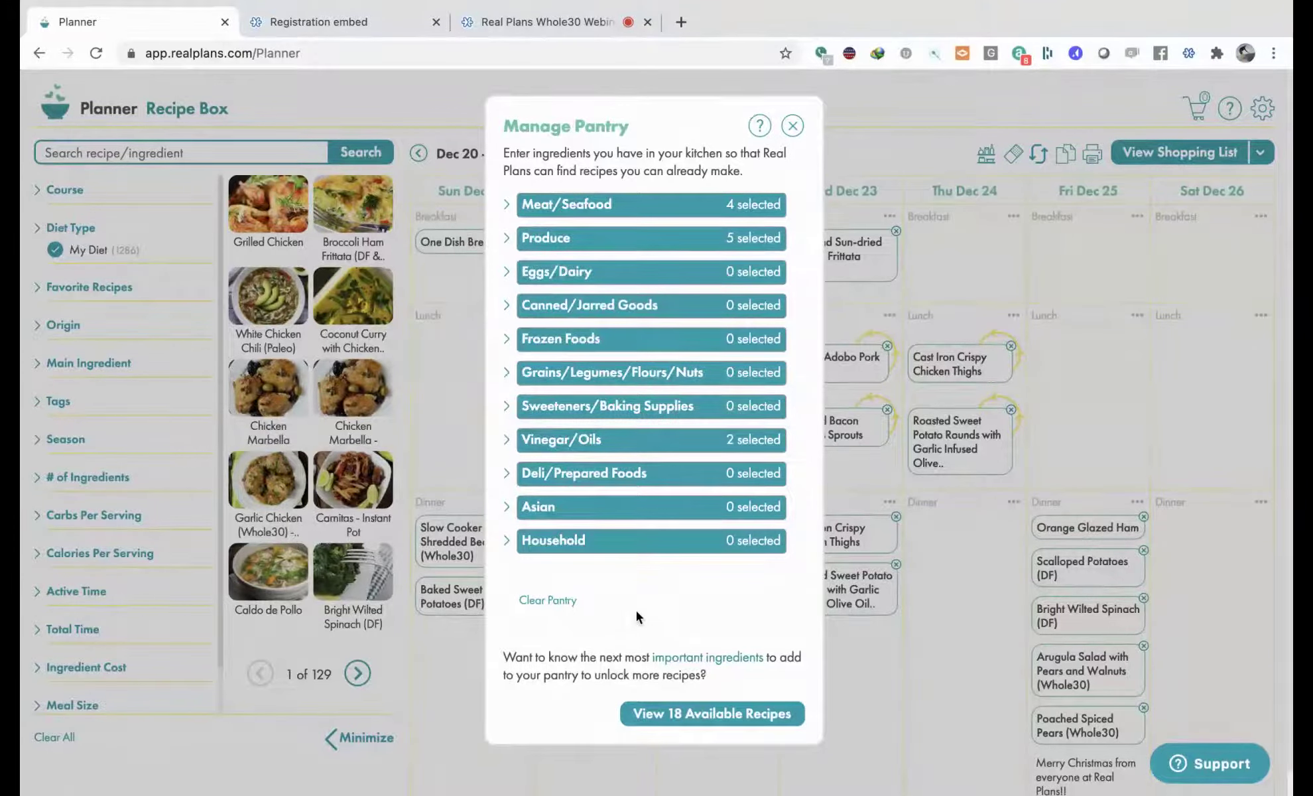
{"action": "left_click", "coordinate": [794, 126]}
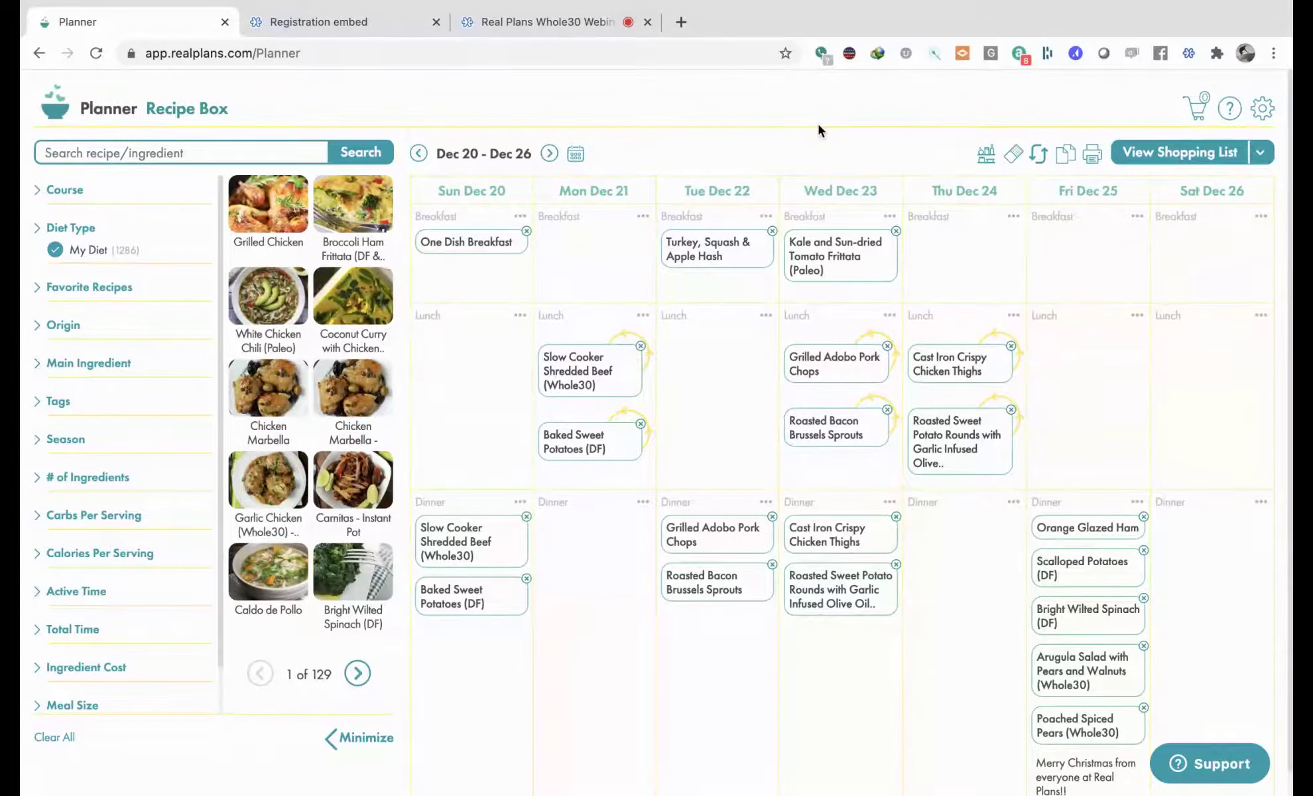
Step: Open realplans.com/whole30 in a new browser tab and look through the Whole30 meal planning page
{"action": "left_click", "coordinate": [681, 22]}
{"action": "type", "text": "realplans.com/"}
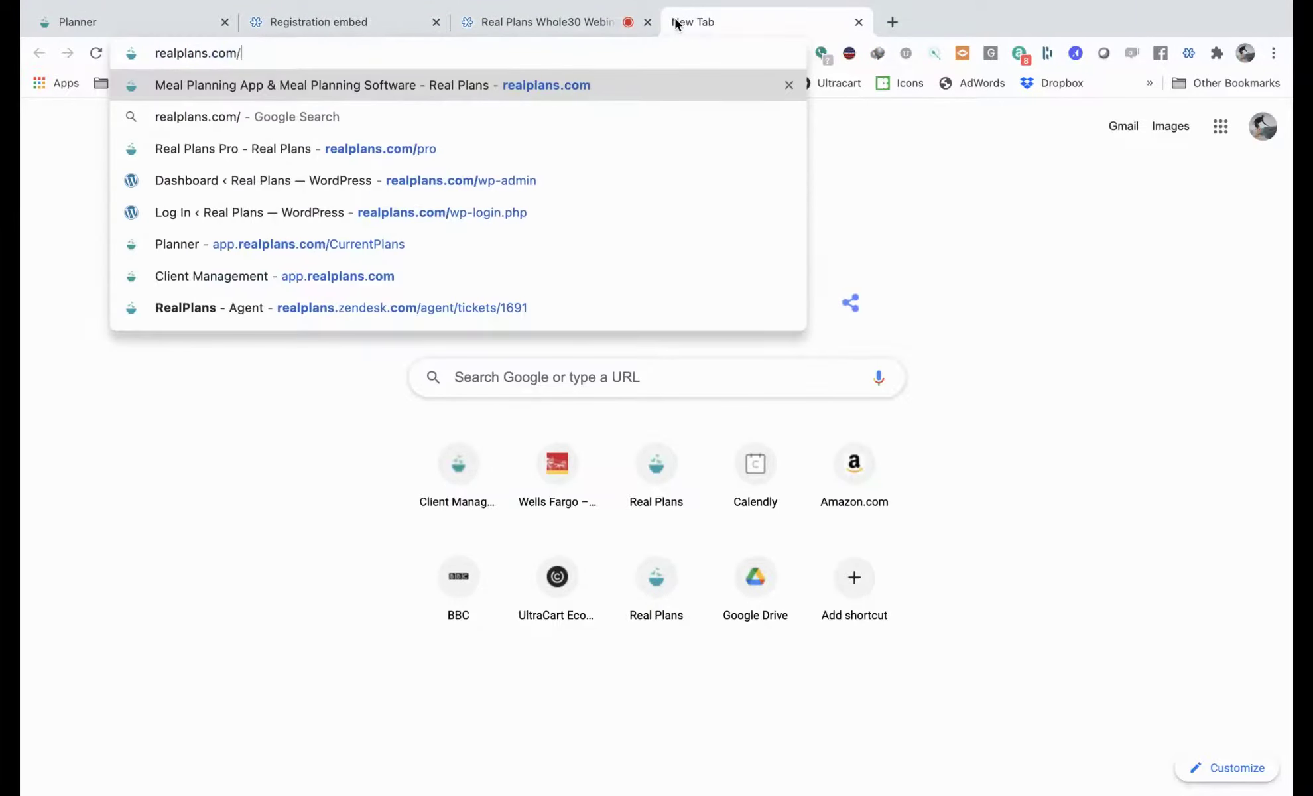
{"action": "type", "text": "whole30"}
{"action": "key", "text": "Return"}
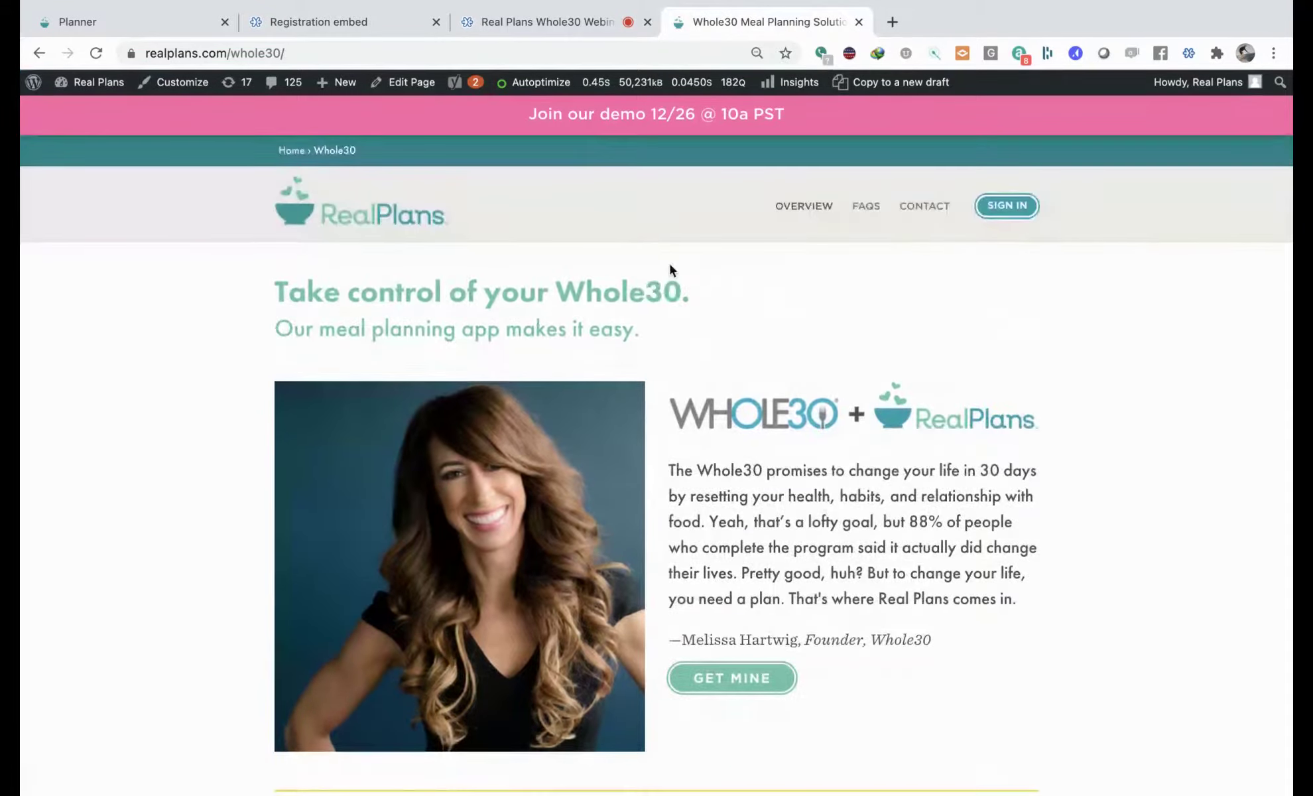
{"action": "scroll", "coordinate": [670, 264], "scroll_direction": "down", "scroll_amount": 15}
{"action": "scroll", "coordinate": [670, 264], "scroll_direction": "down", "scroll_amount": 10}
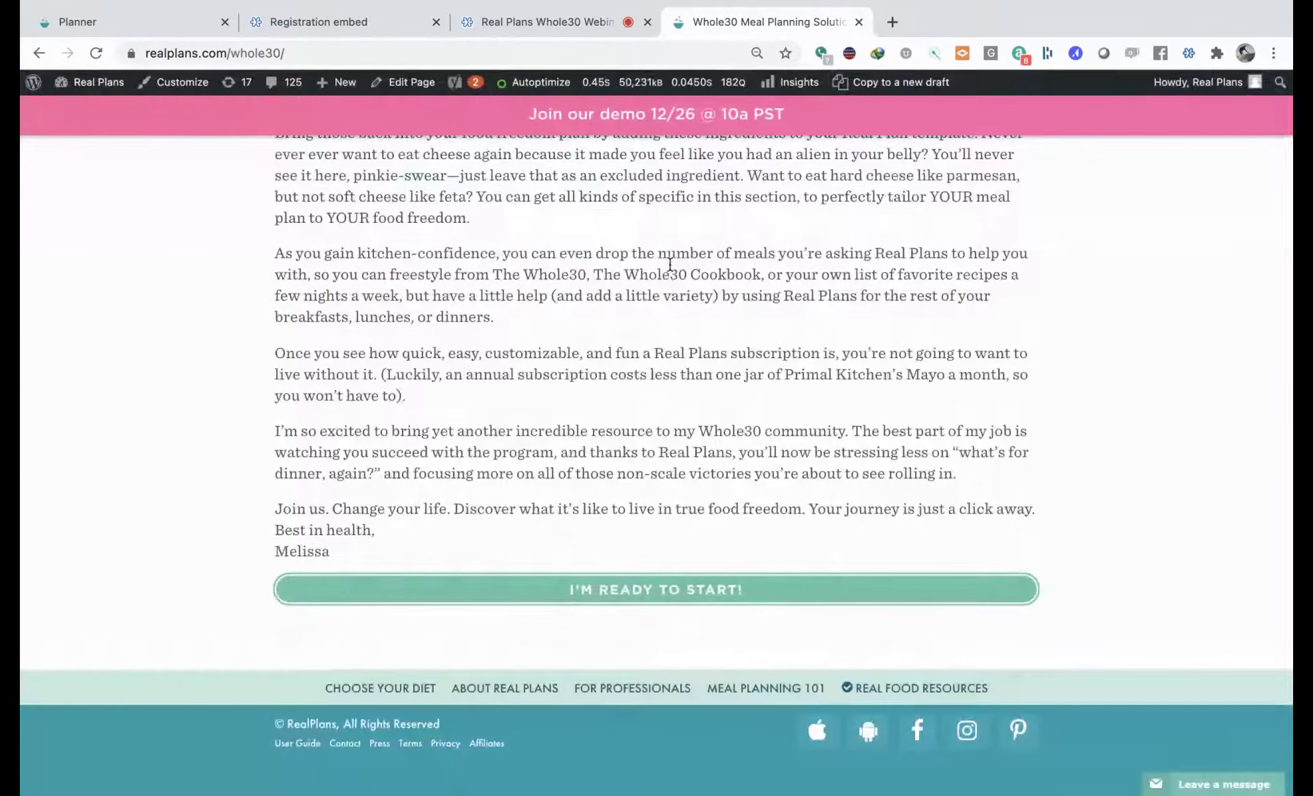
{"action": "scroll", "coordinate": [790, 248], "scroll_direction": "up", "scroll_amount": 20}
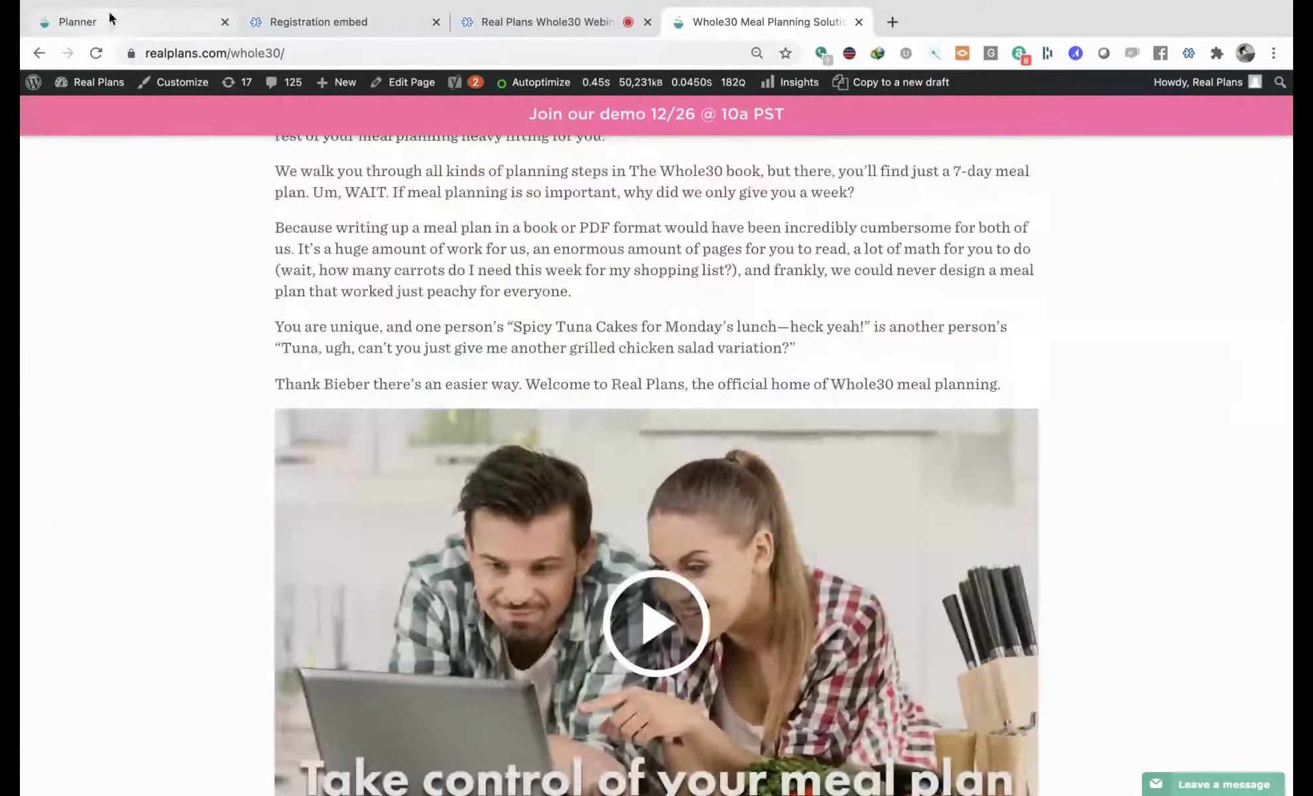
Step: Return to the planner tab and open the Reintroduction section of the Whole30 Meal Plan settings
{"action": "left_click", "coordinate": [109, 20]}
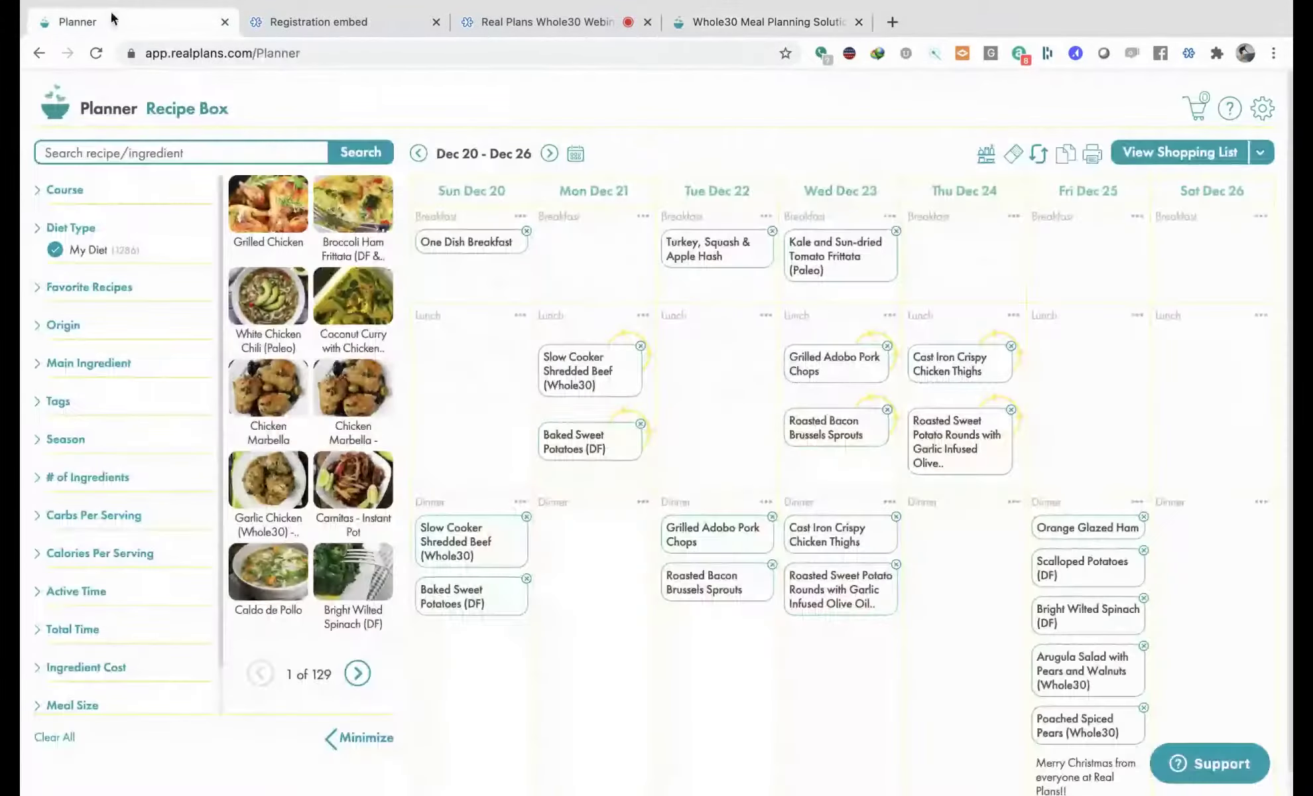
{"action": "left_click", "coordinate": [1265, 114]}
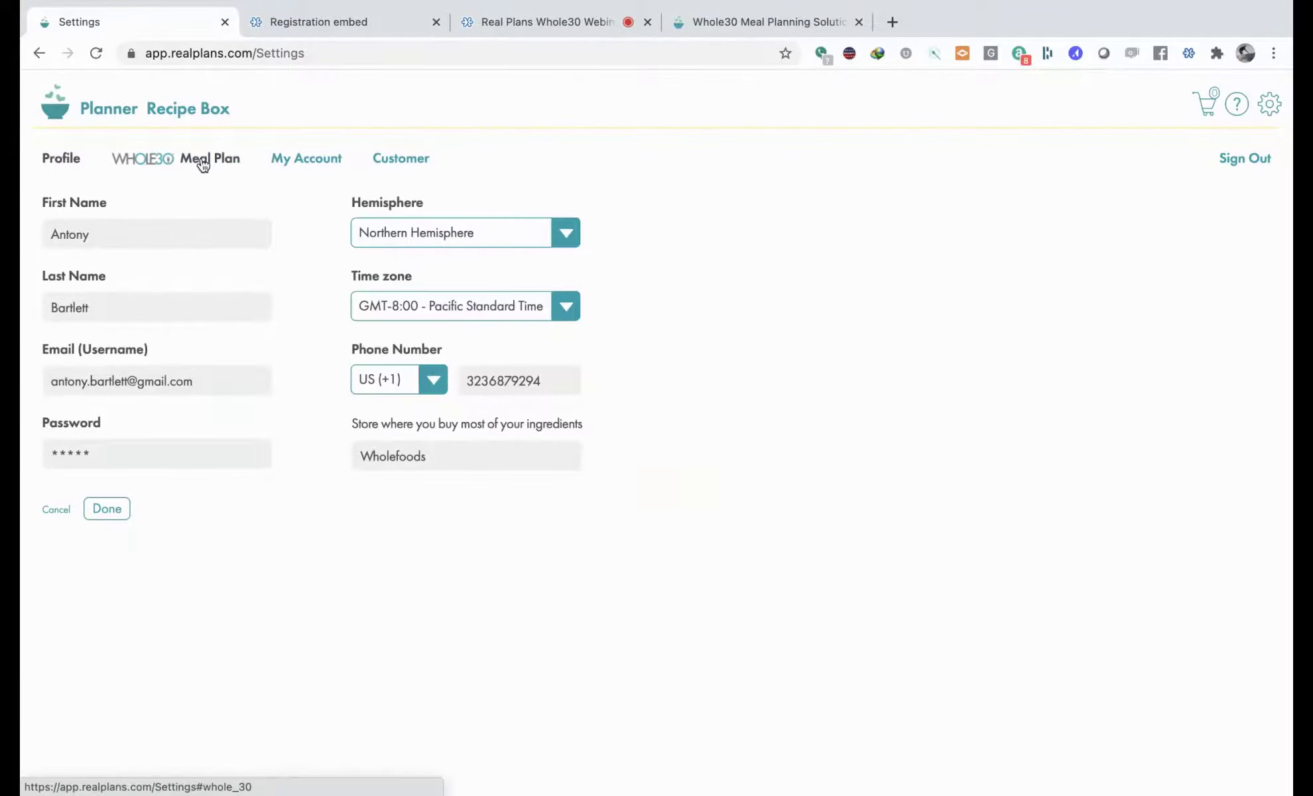
{"action": "left_click", "coordinate": [202, 159]}
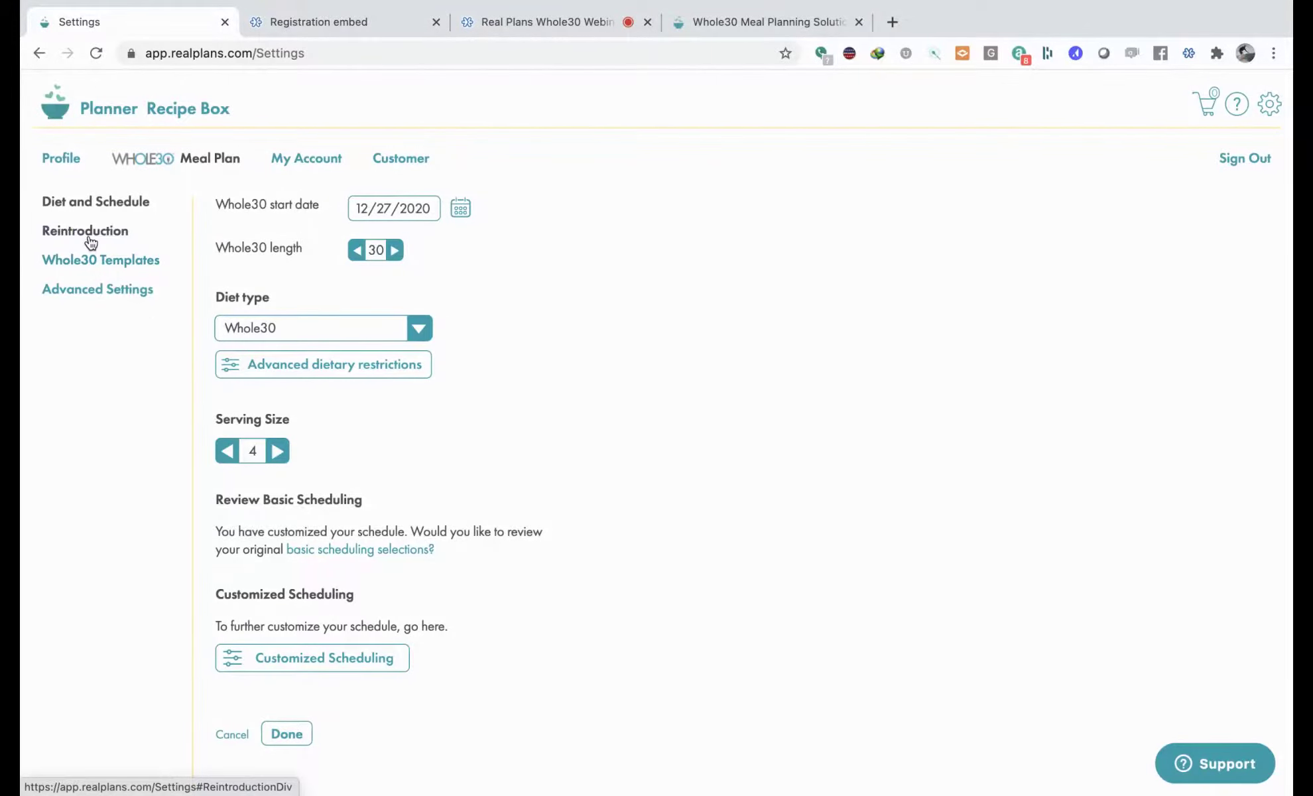
{"action": "left_click", "coordinate": [88, 236]}
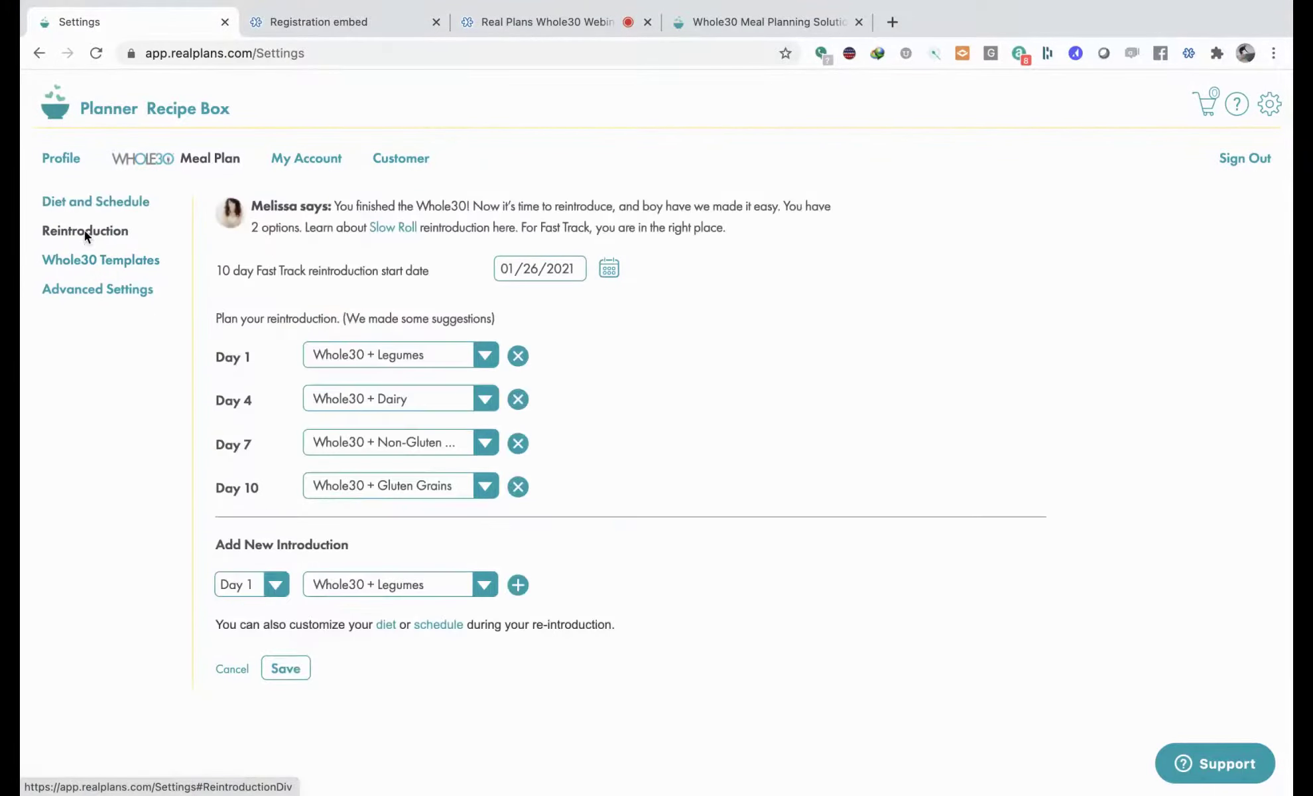